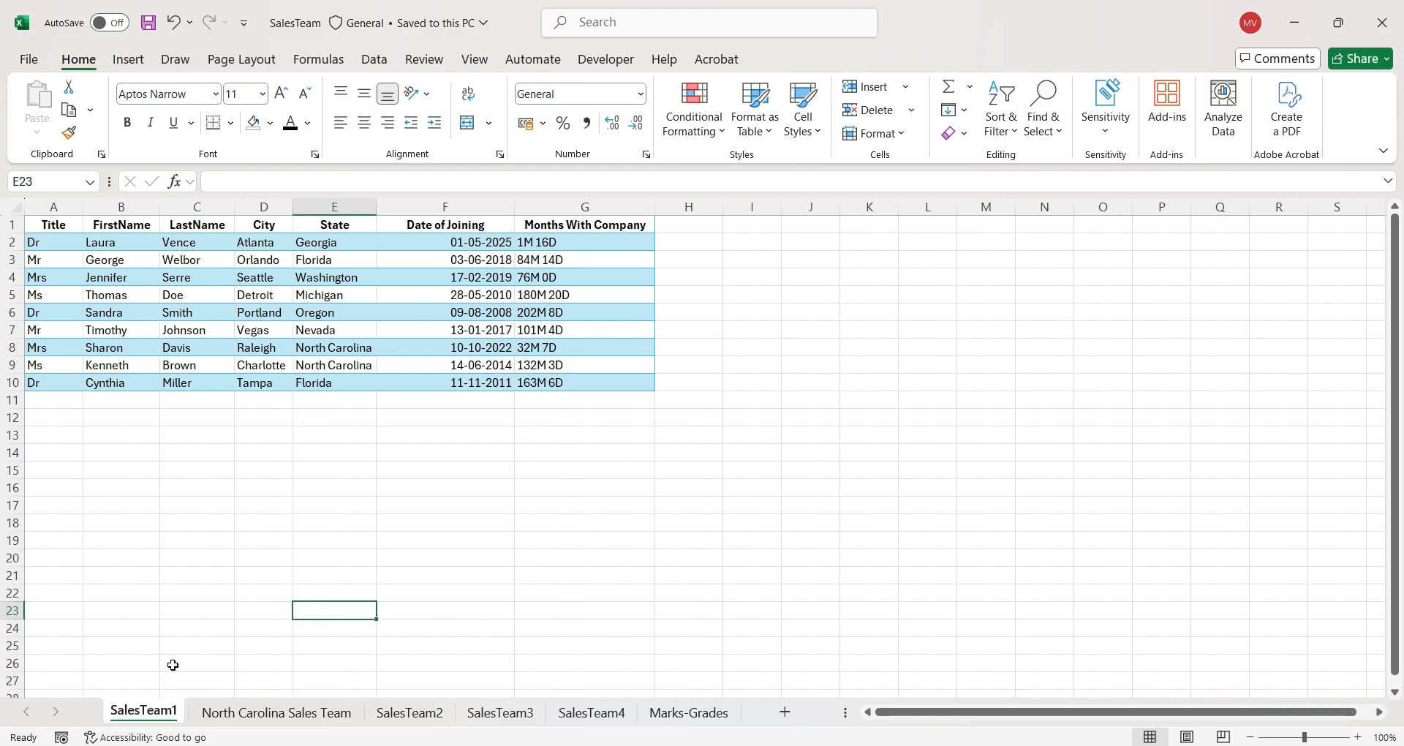
Examine the header row and the Months With Company formula for row 6 on the SalesTeam1 sheet
left_click(485, 488)
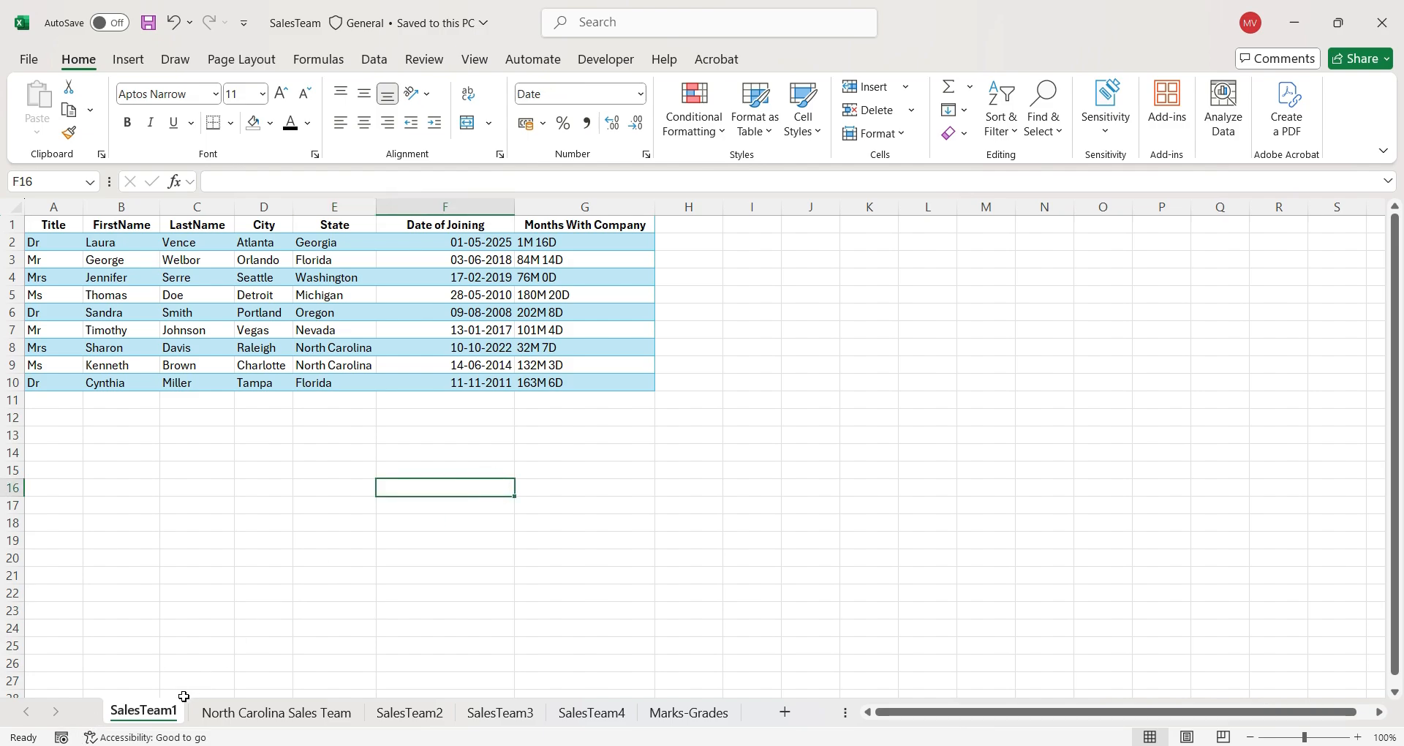
left_click_drag(53, 225, 551, 217)
left_click(563, 312)
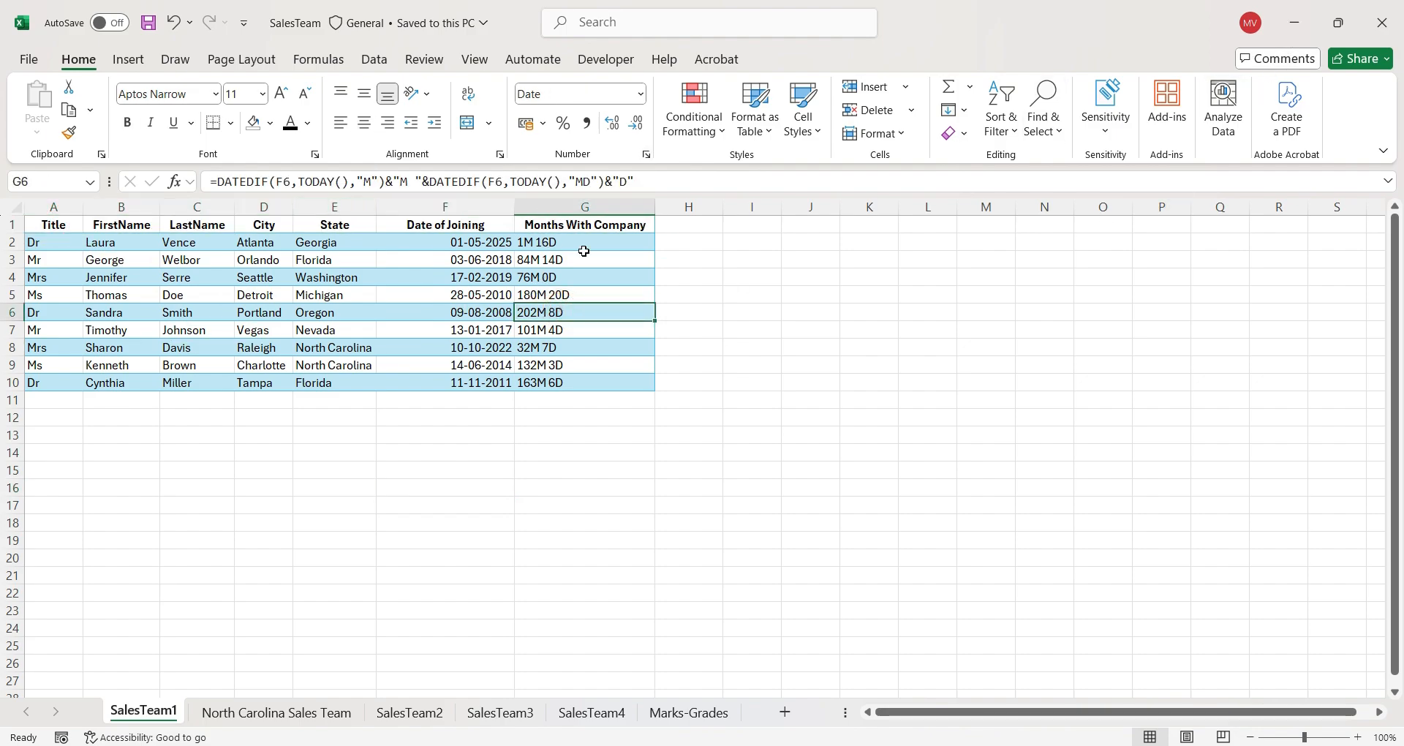
Switch to Power Automate and add a Set color of cells in Excel worksheet action after Set active Excel worksheet
left_click(1294, 22)
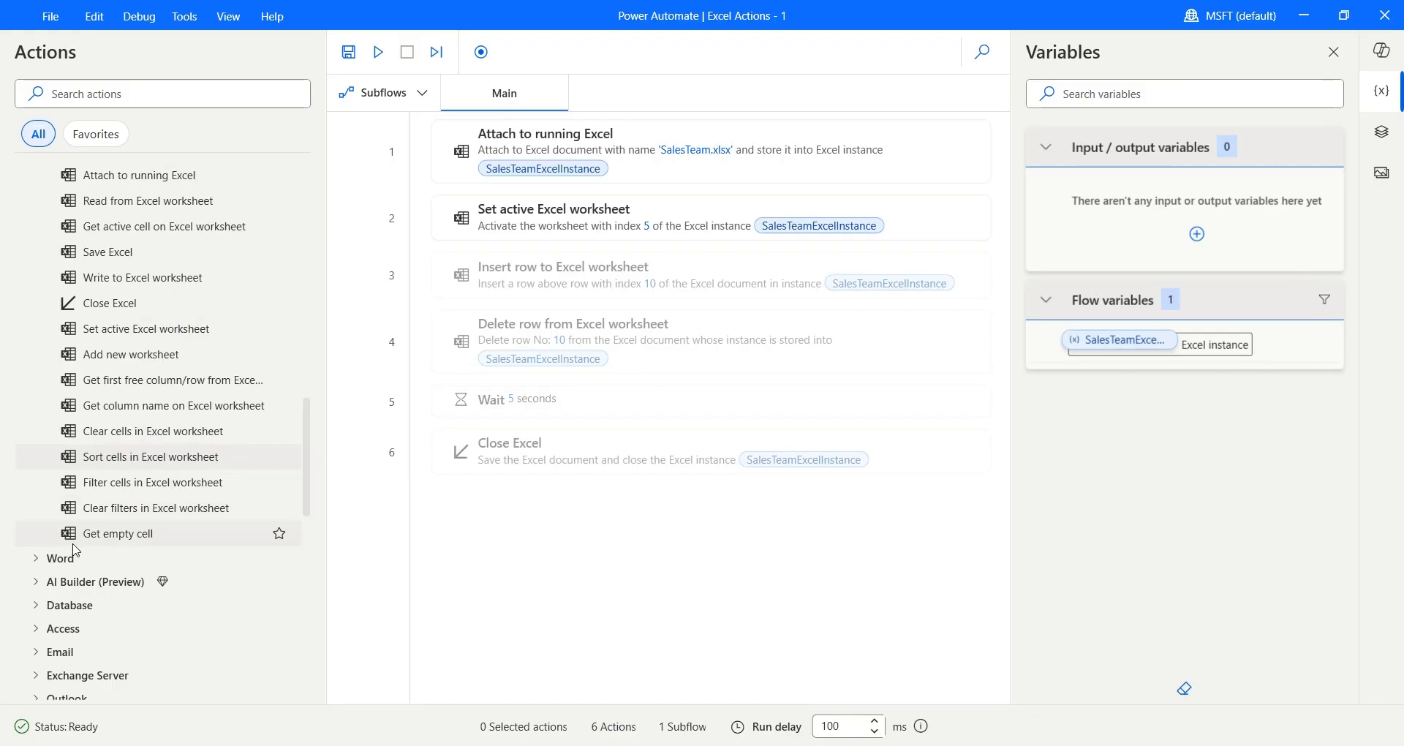
scroll(164, 355, "up", 3)
left_click_drag(169, 353, 528, 267)
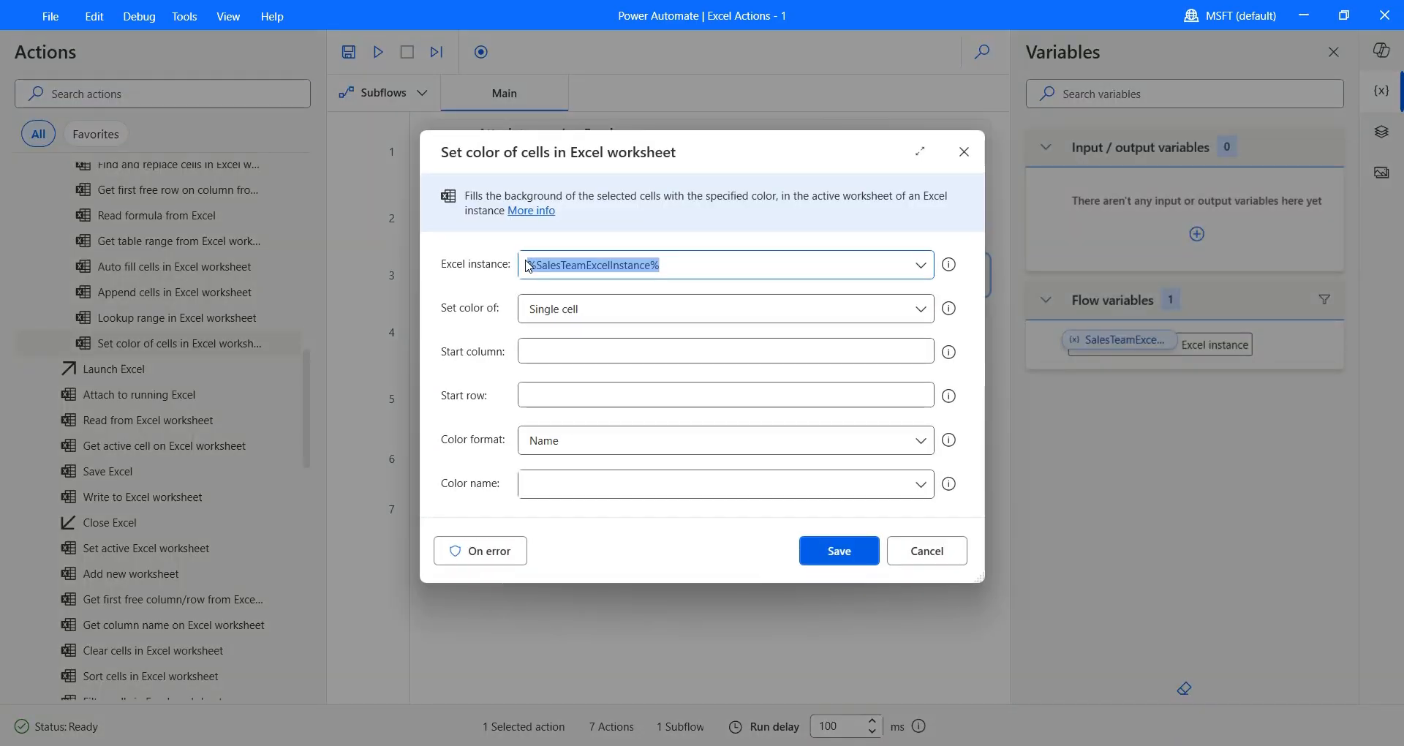
Set the coloring action to a range of cells from column A, row 1 to column G, row 1
left_click(545, 310)
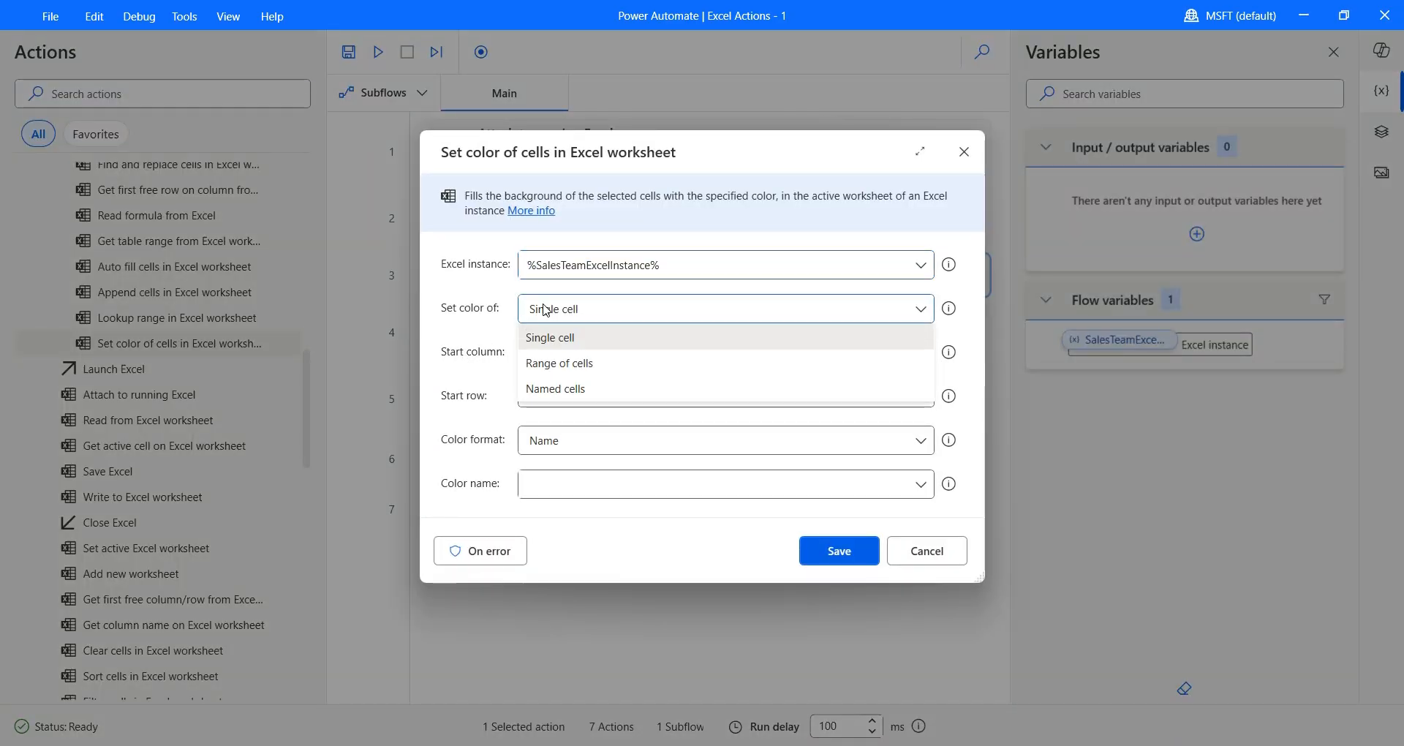
left_click(563, 364)
left_click(558, 361)
type("A")
left_click(667, 395)
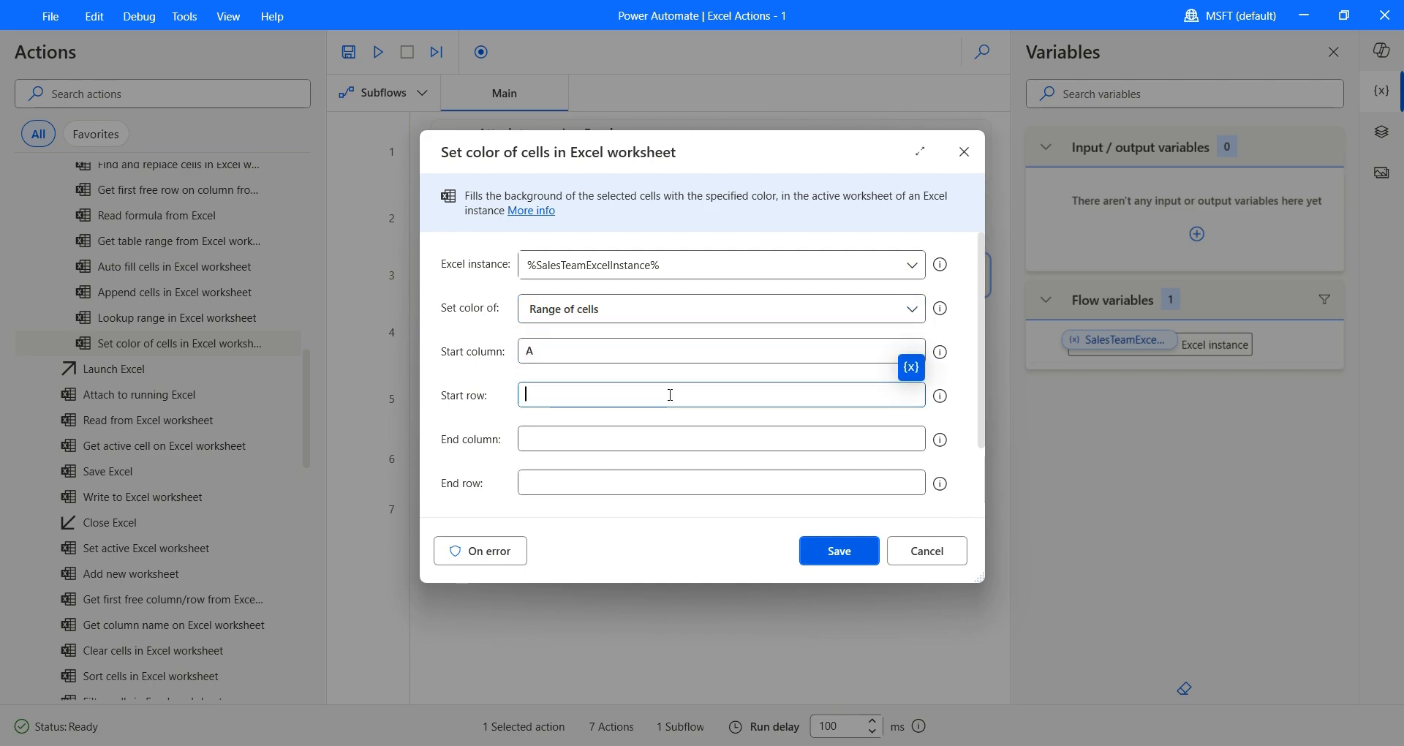
type("1")
left_click(671, 438)
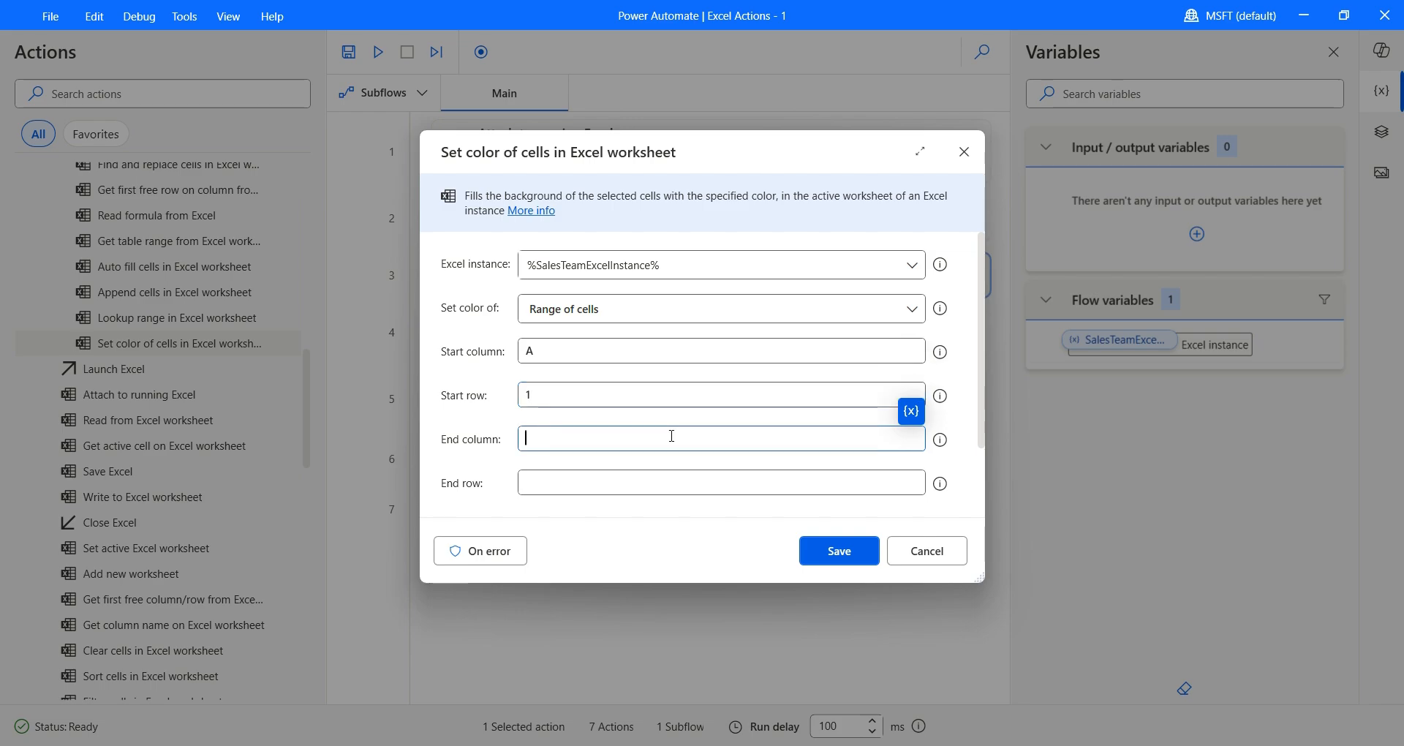
left_click(645, 477)
scroll(658, 467, "down", 3)
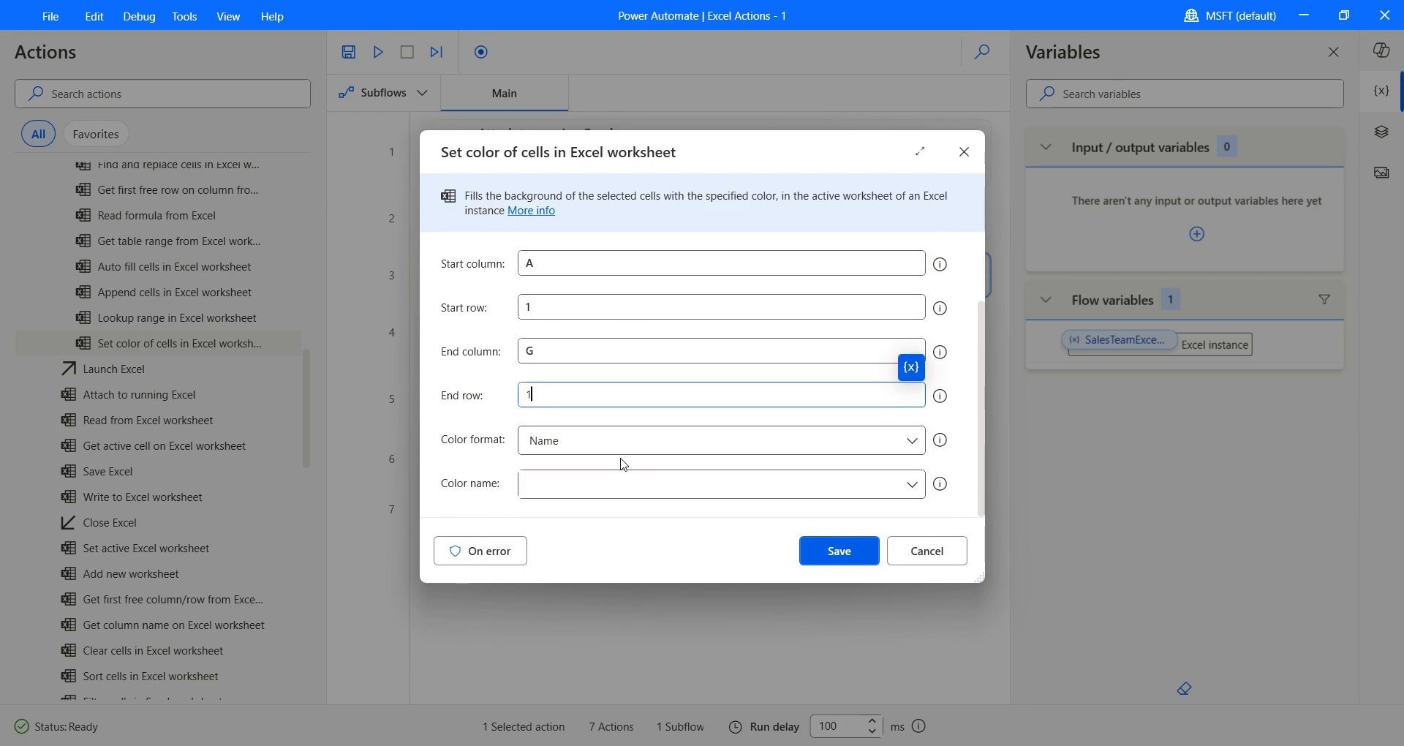
Try the Hexadecimal value color format for the cell coloring action and set it back to Name
left_click(598, 444)
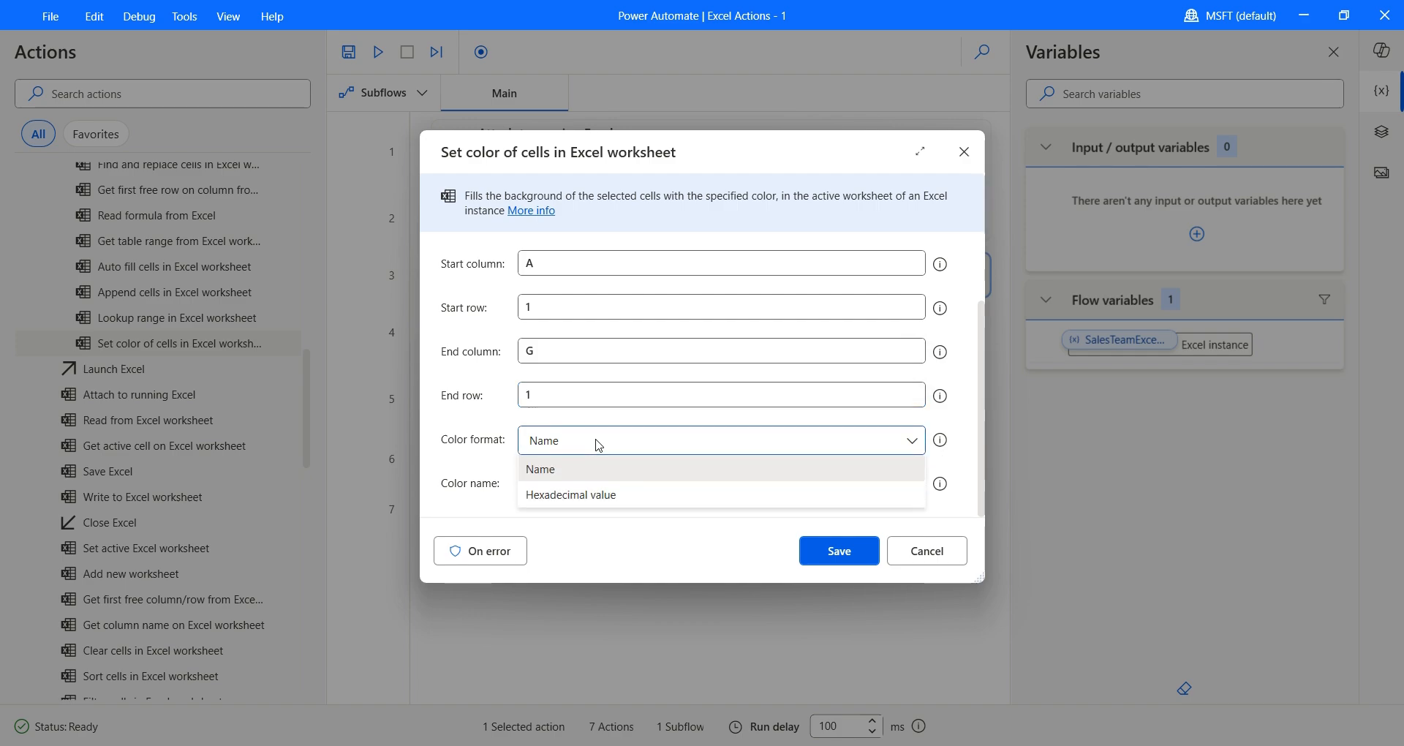
left_click(606, 497)
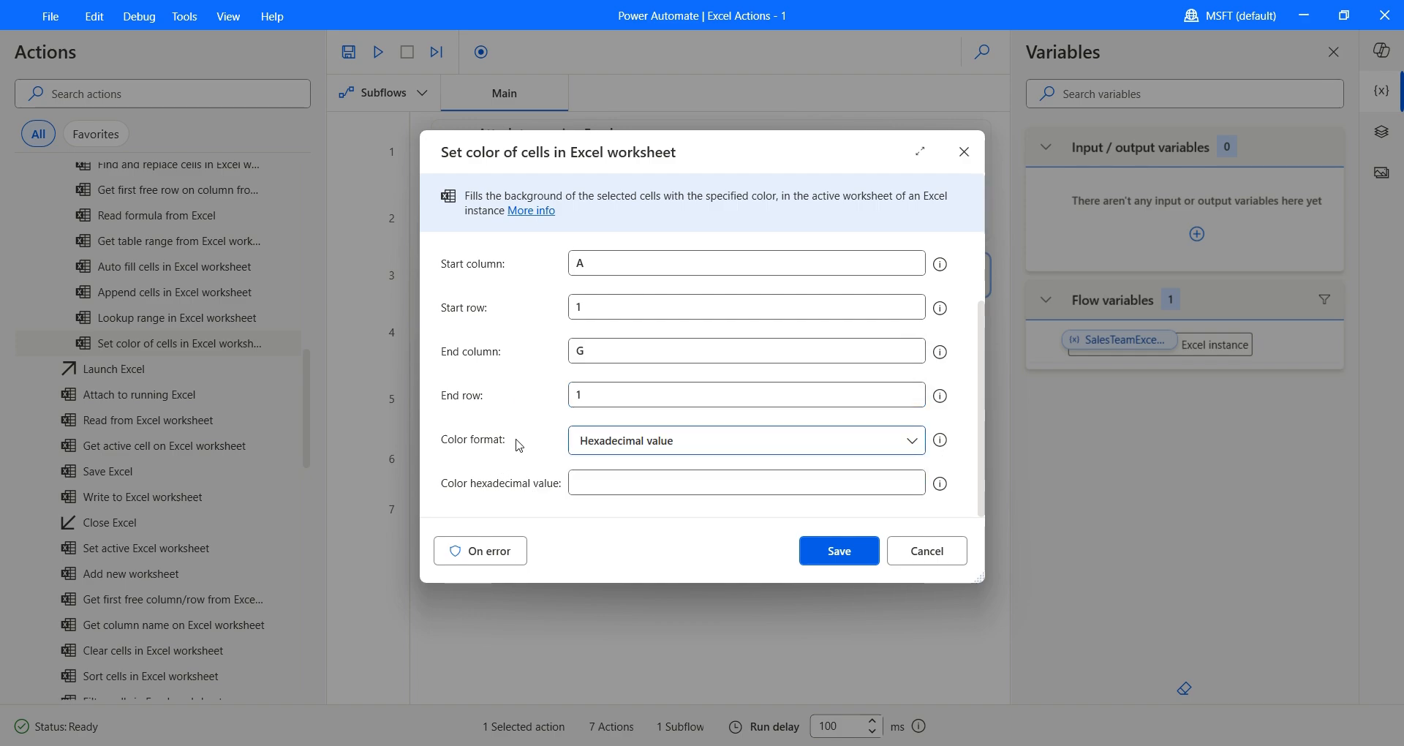
left_click(612, 479)
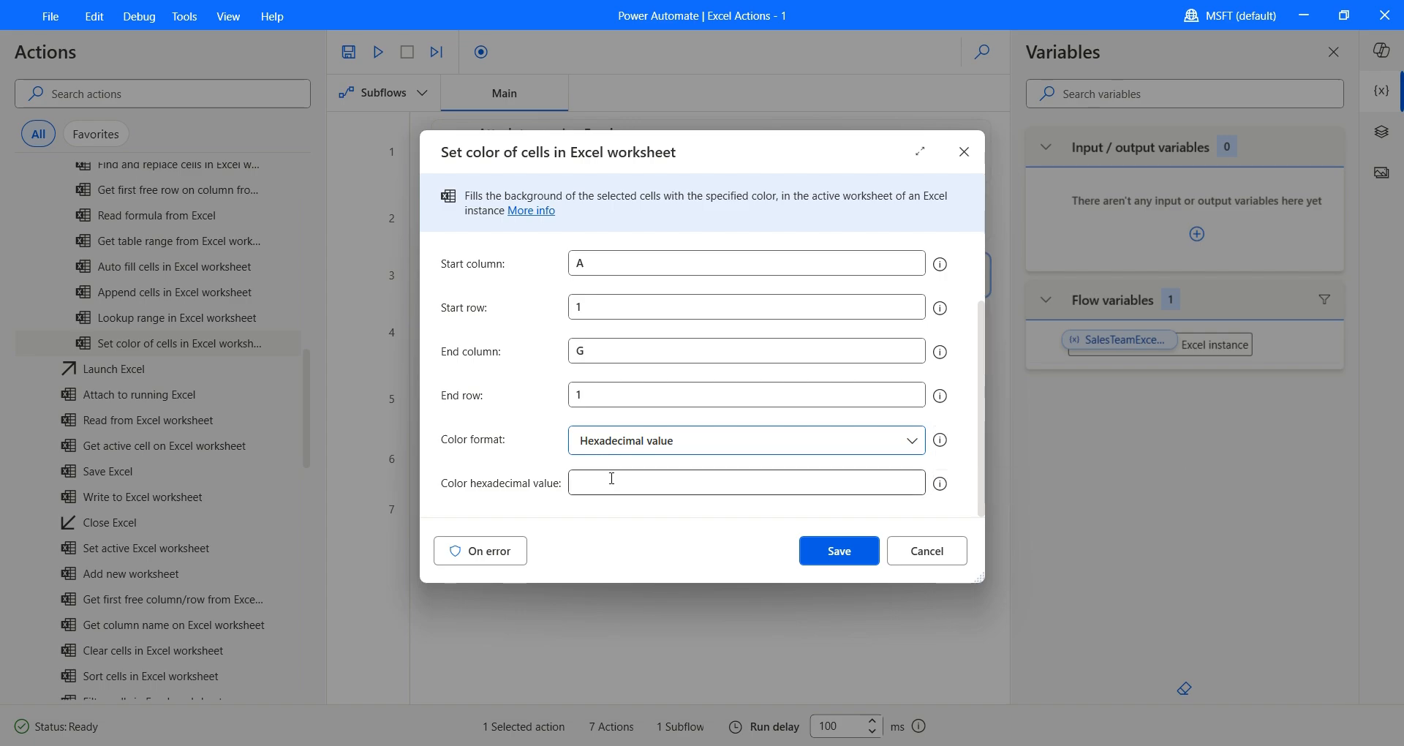
left_click(625, 443)
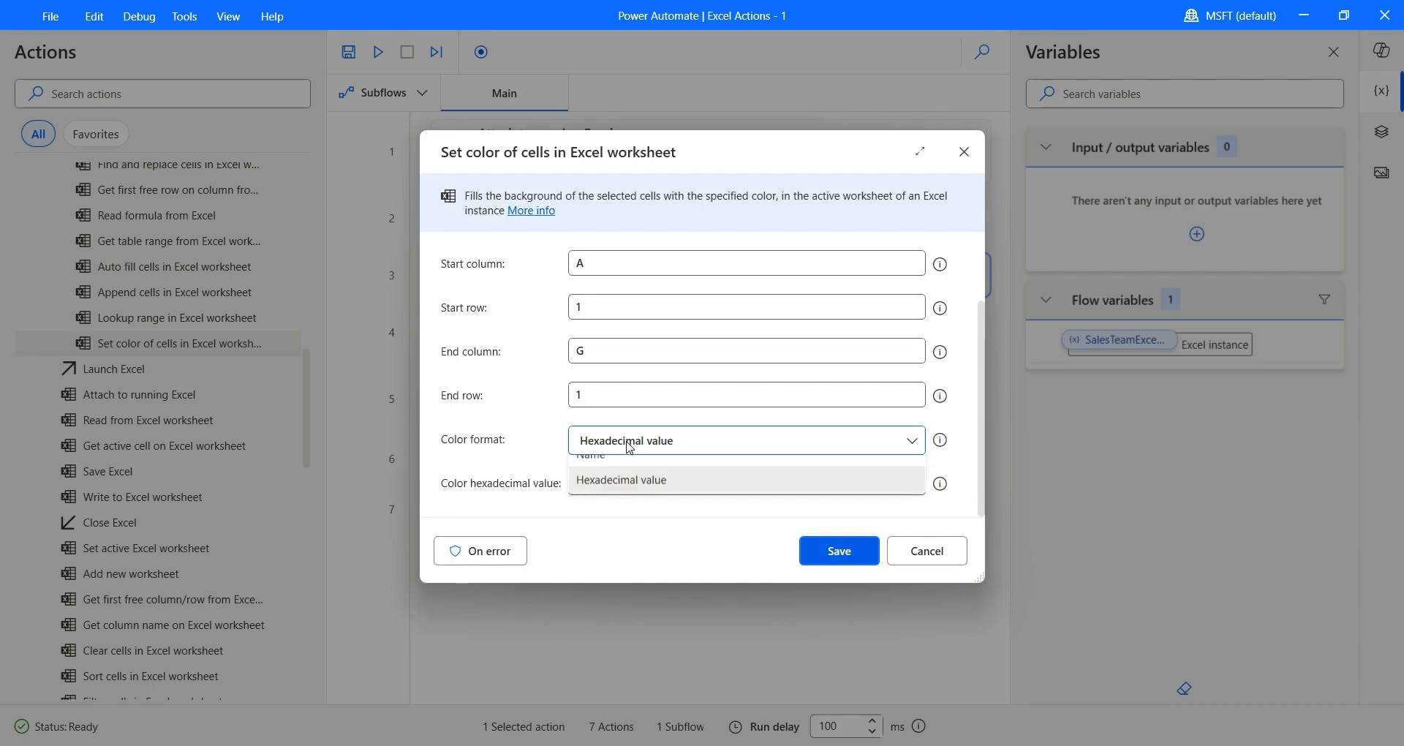
left_click(621, 470)
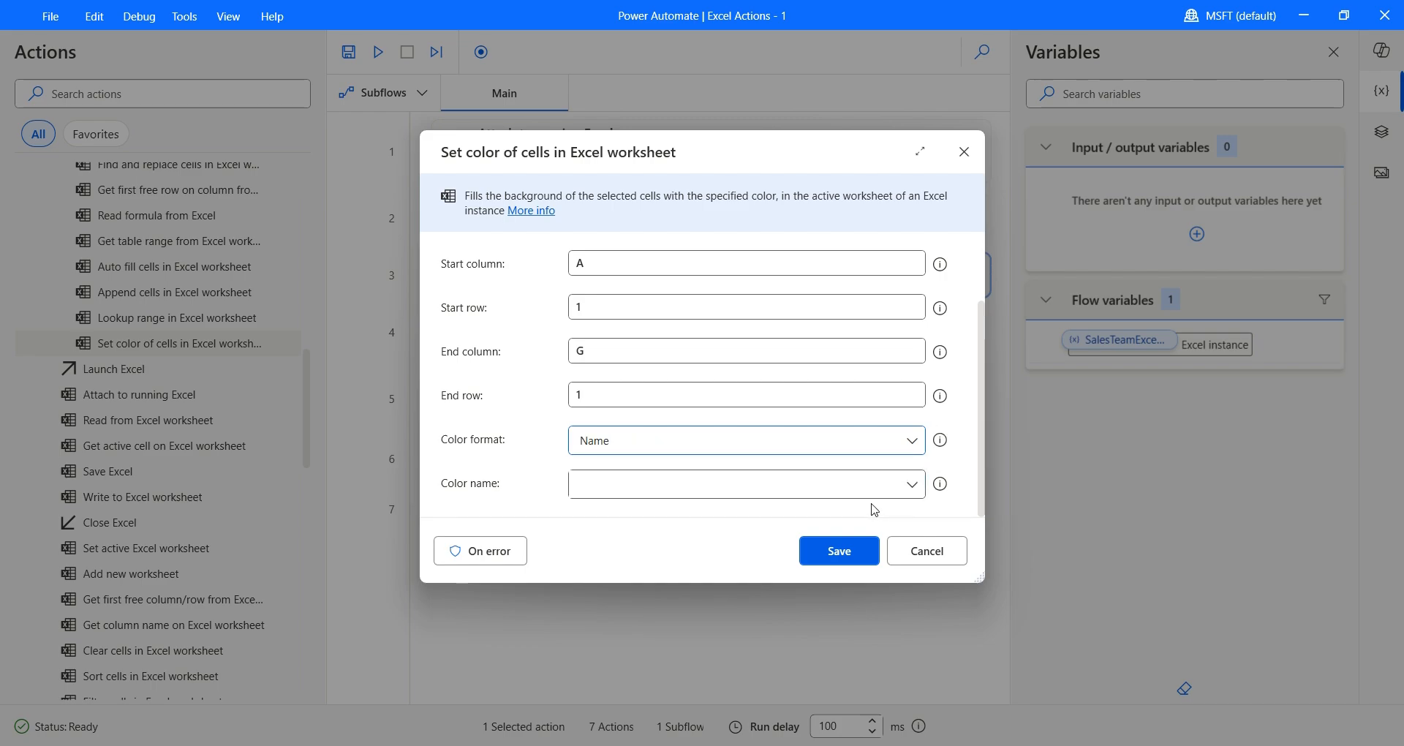
Choose DimGray as the color name and save the cell coloring action
left_click(911, 490)
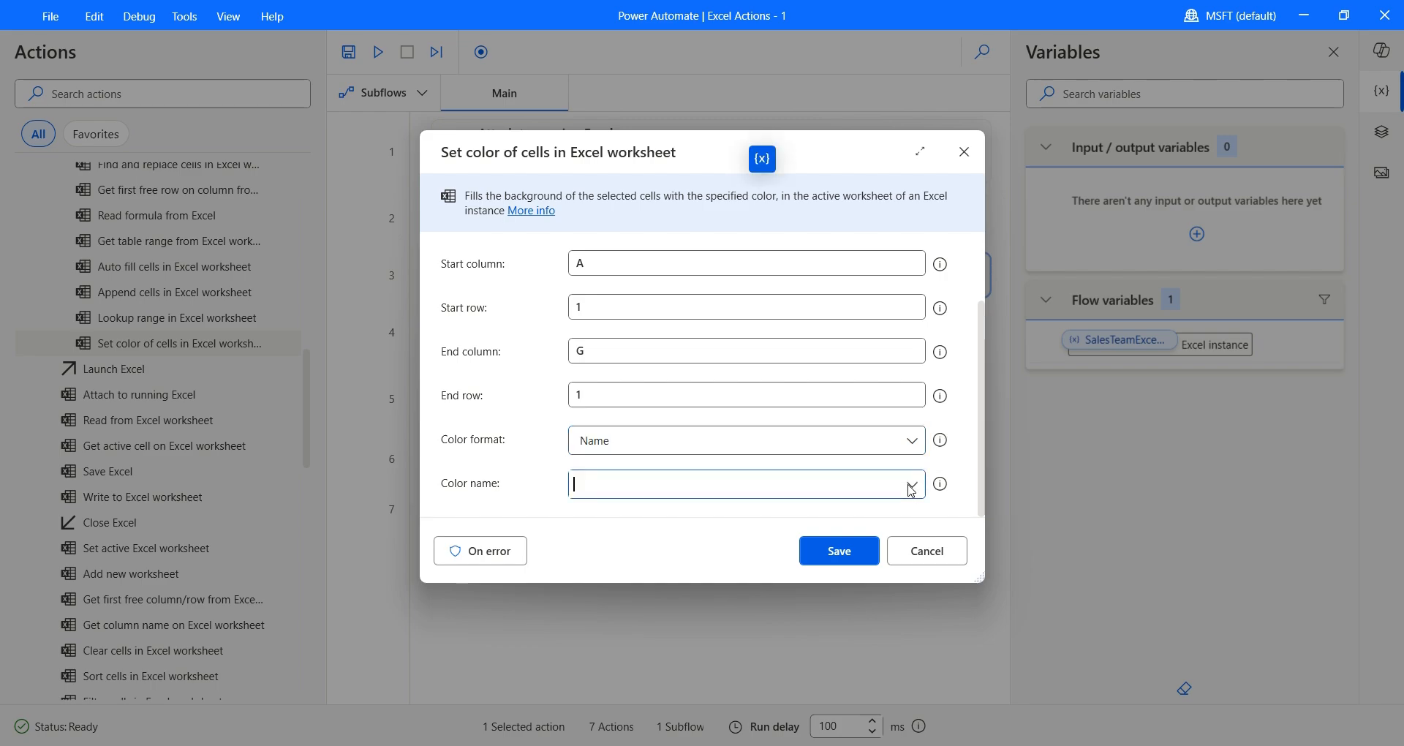
scroll(757, 477, "down", 4)
left_click(916, 487)
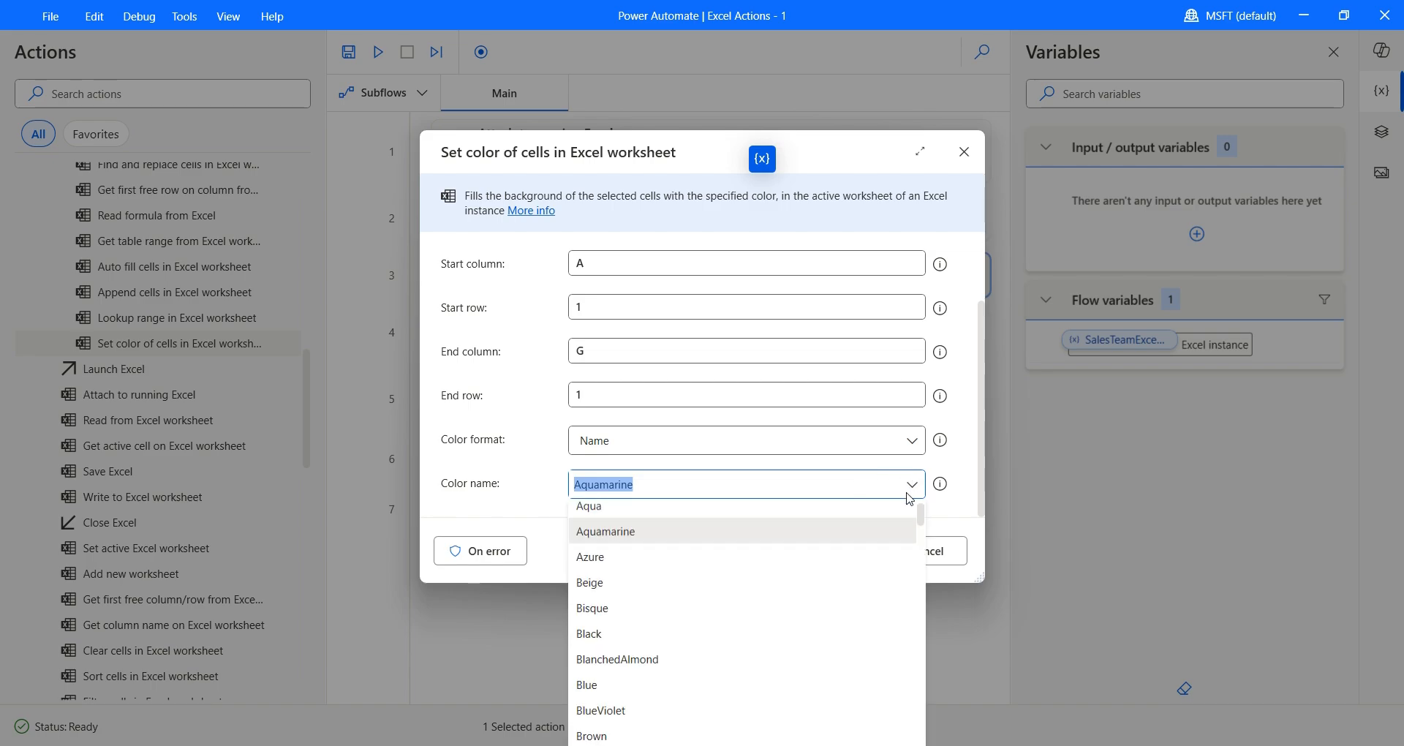
scroll(712, 658, "down", 3)
scroll(722, 640, "down", 3)
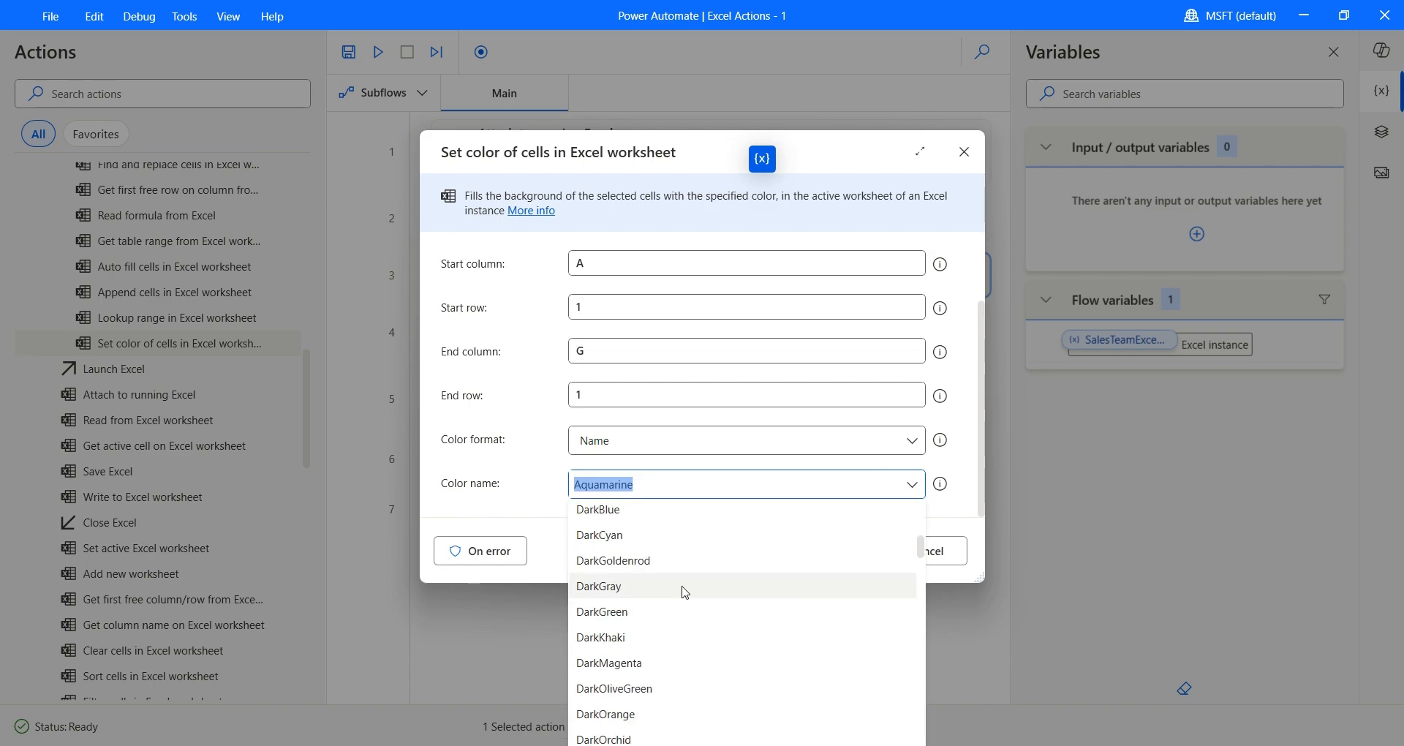
scroll(685, 592, "down", 5)
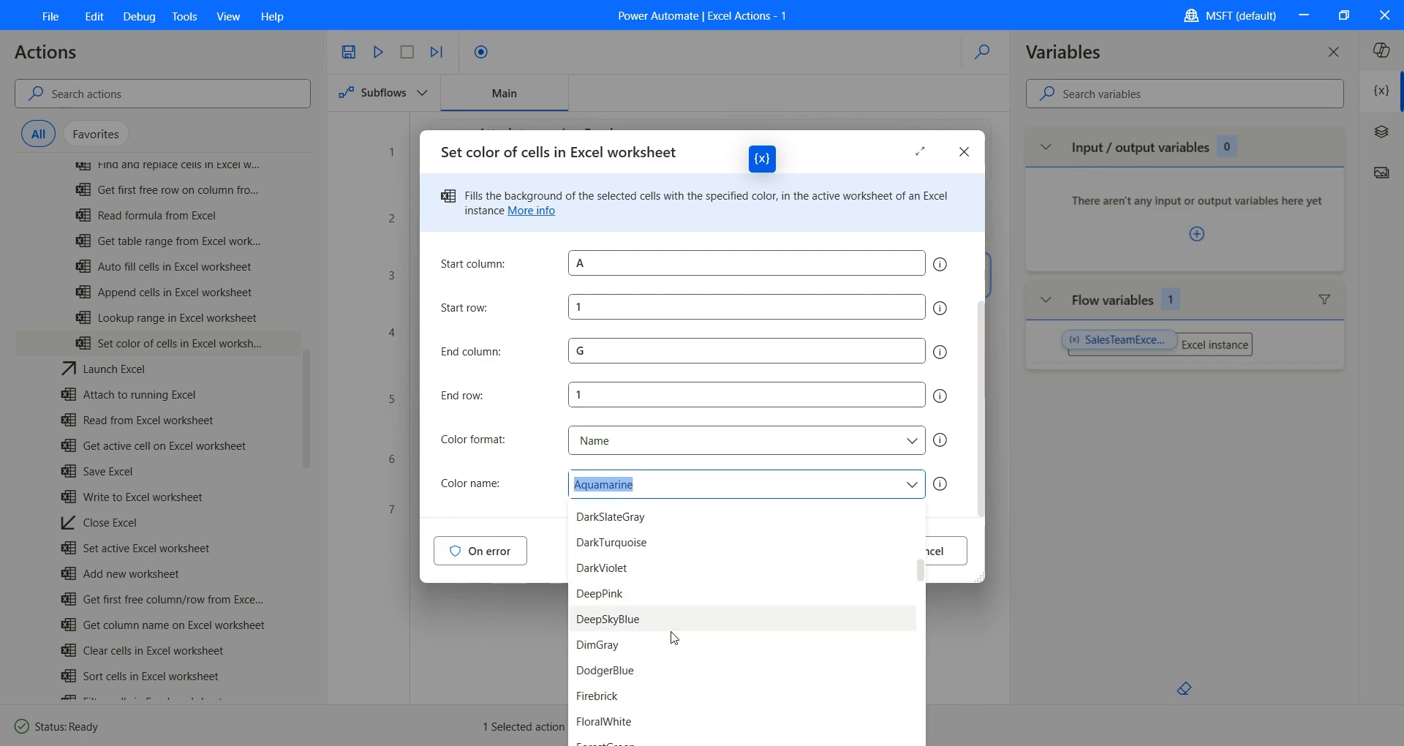
left_click(671, 642)
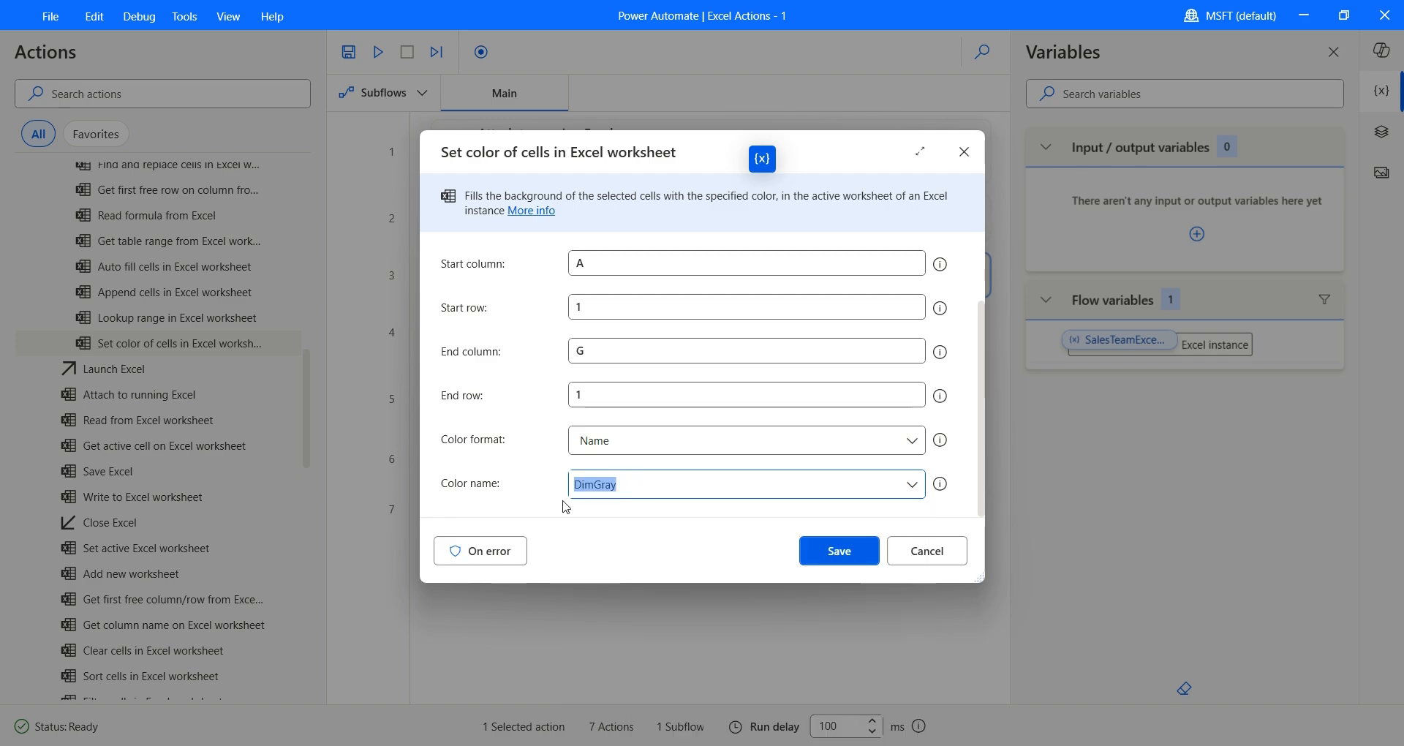
left_click(830, 557)
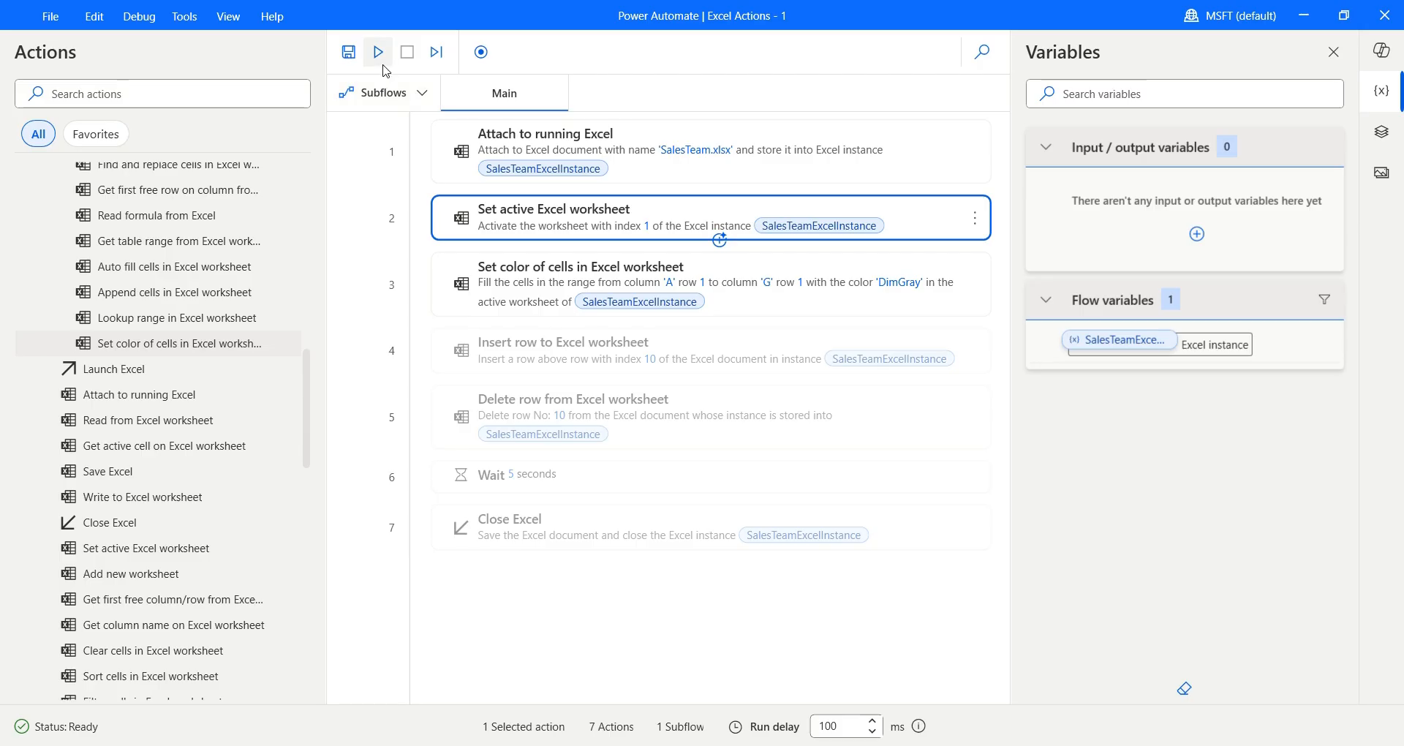
Run the flow and switch to Excel's SalesTeam1 sheet to check the header row's fill color
left_click(378, 52)
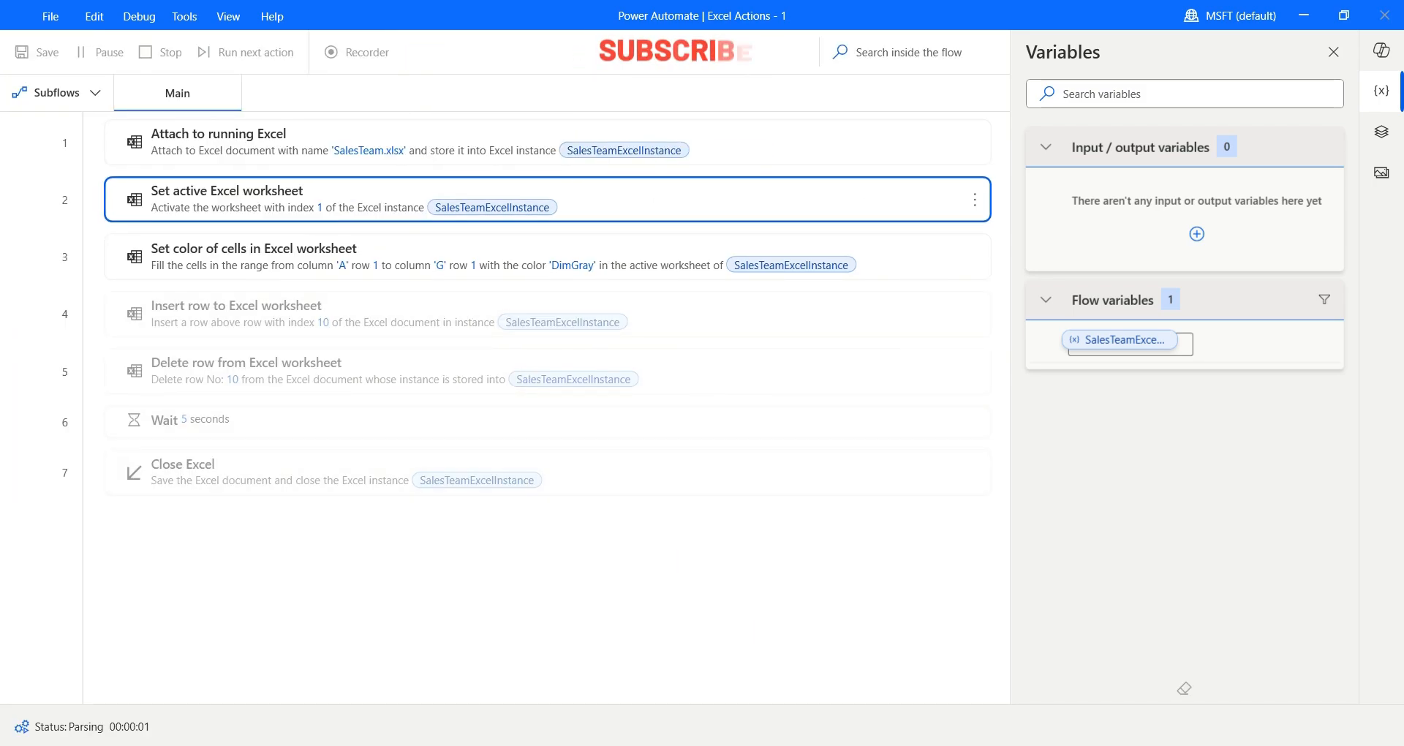
left_click(907, 744)
left_click(759, 471)
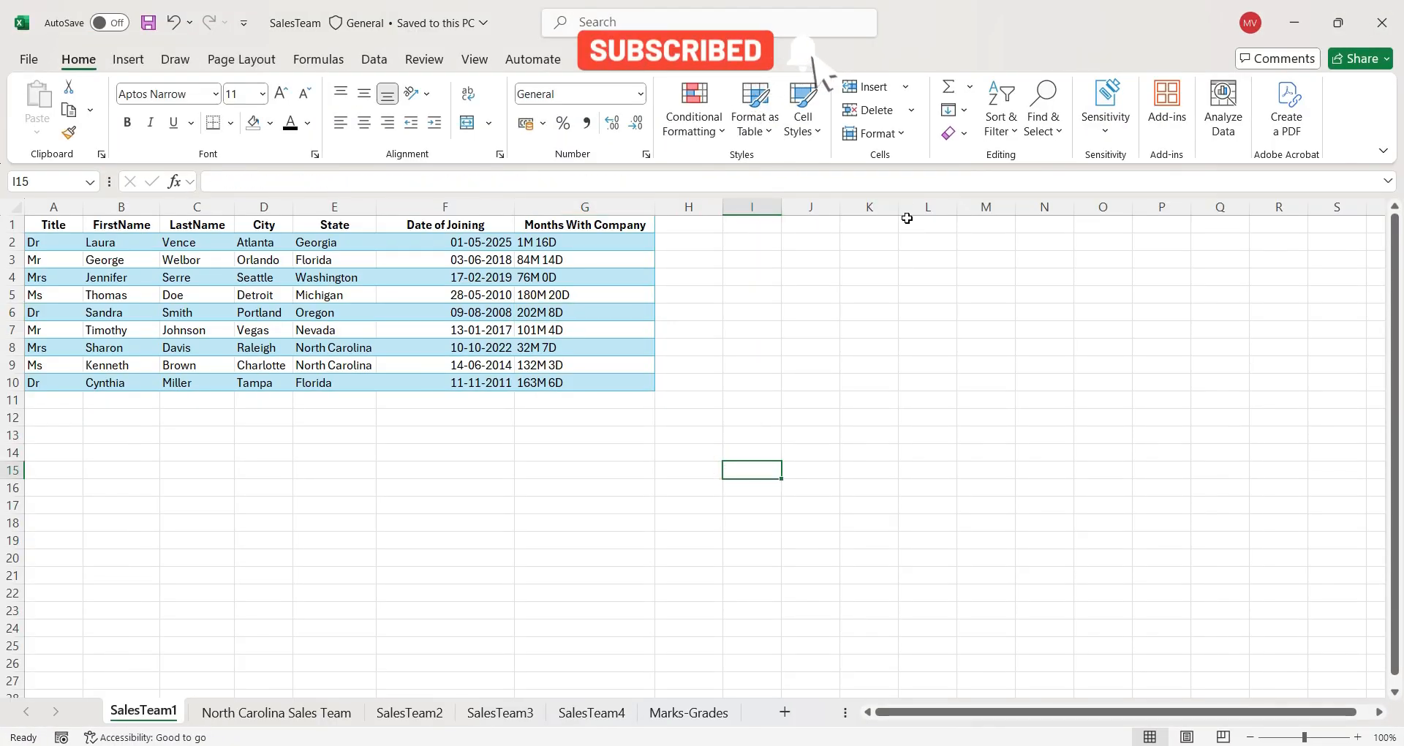
left_click_drag(945, 27, 1181, 284)
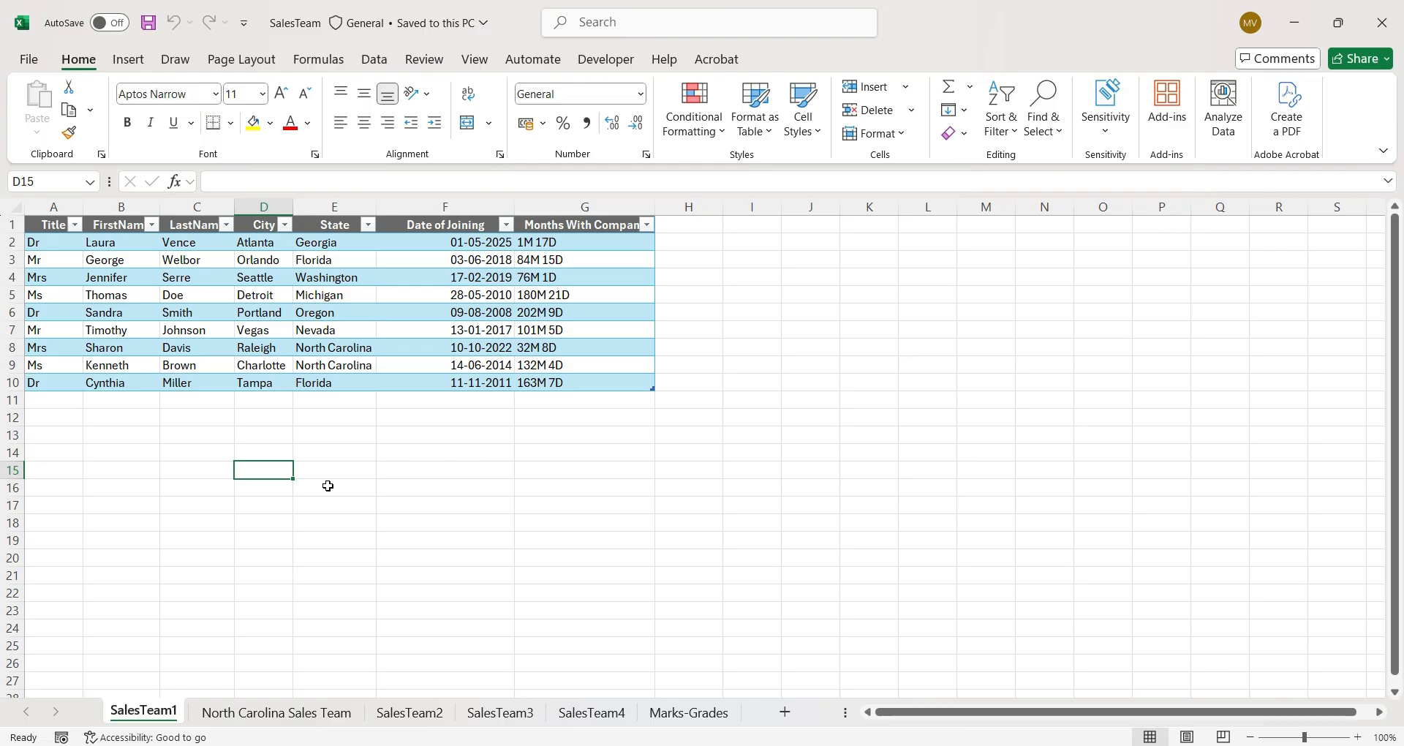
Check in Excel's ribbon customization options whether Developer is enabled, and close the options without saving
left_click(328, 486)
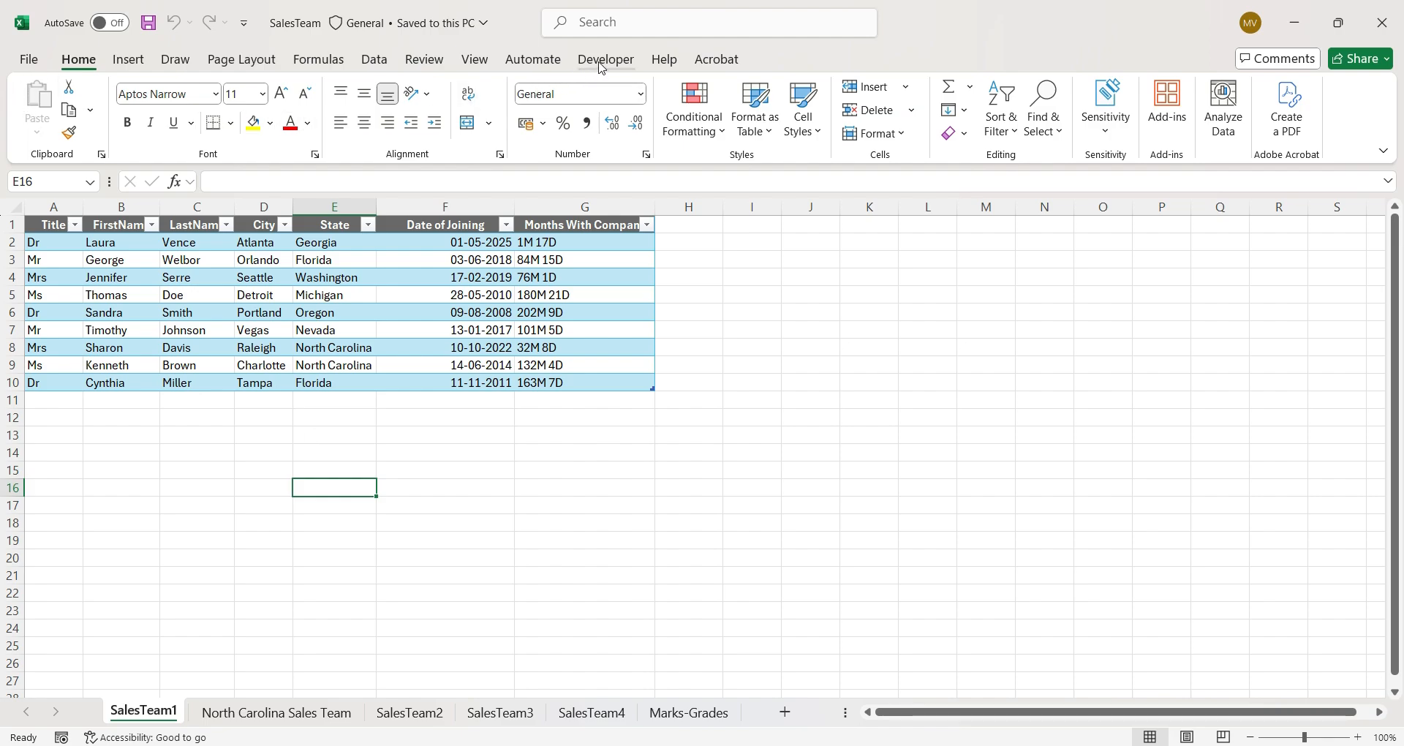
left_click(29, 60)
left_click(95, 713)
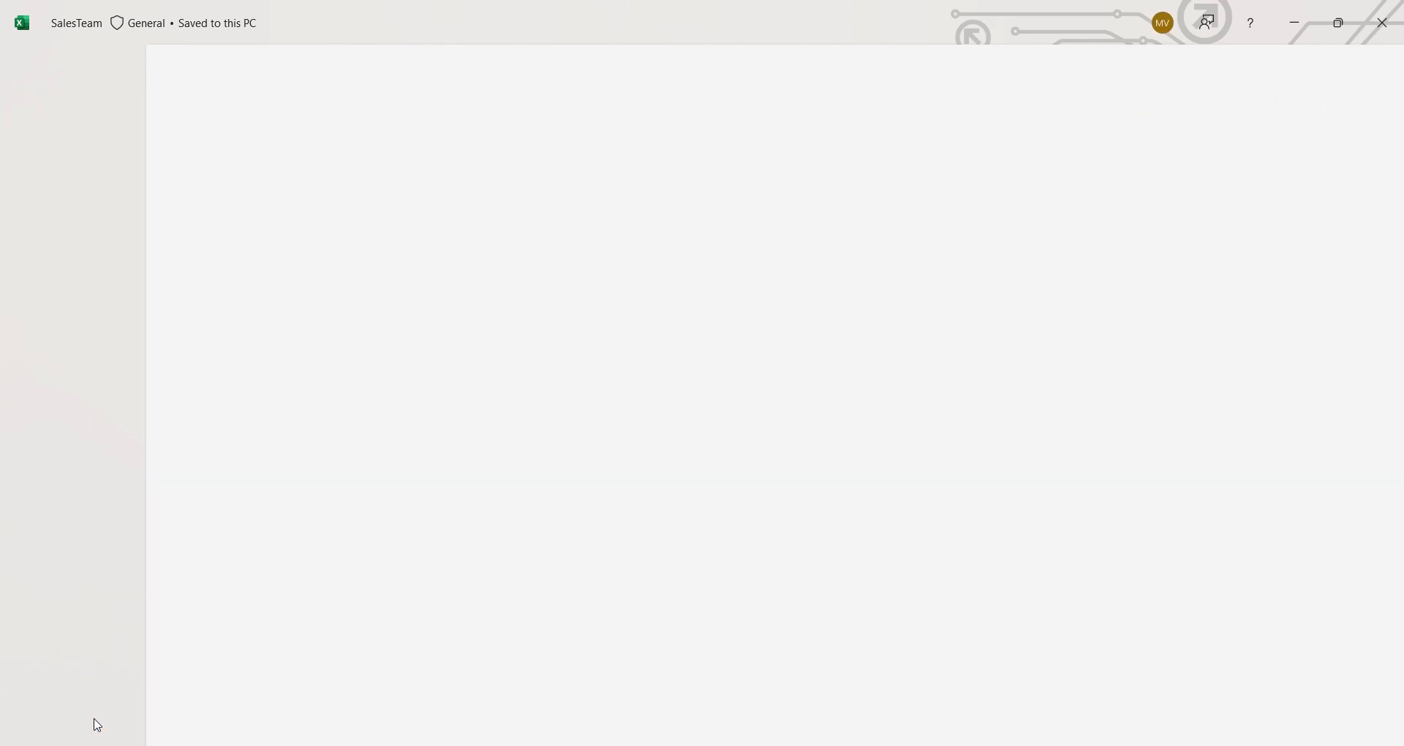
left_click(384, 344)
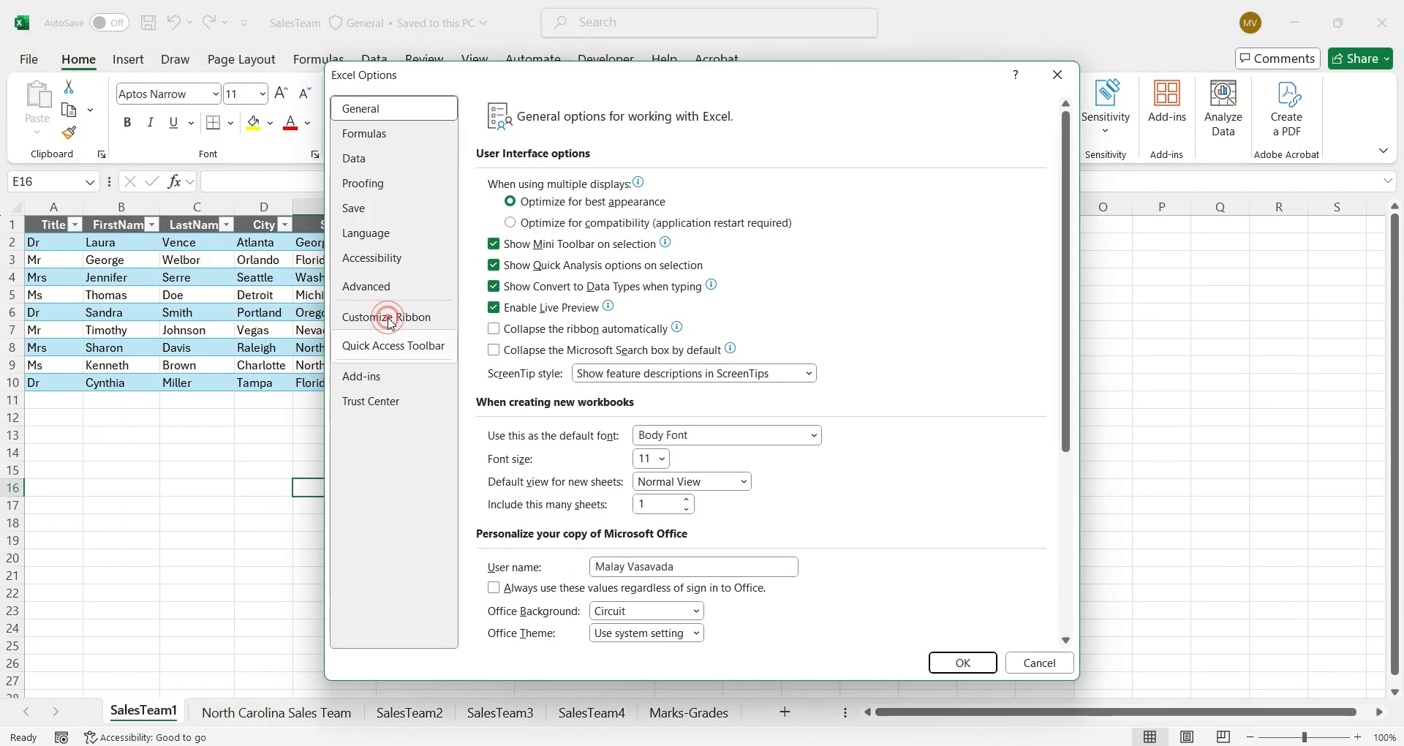
left_click(391, 322)
scroll(837, 510, "down", 2)
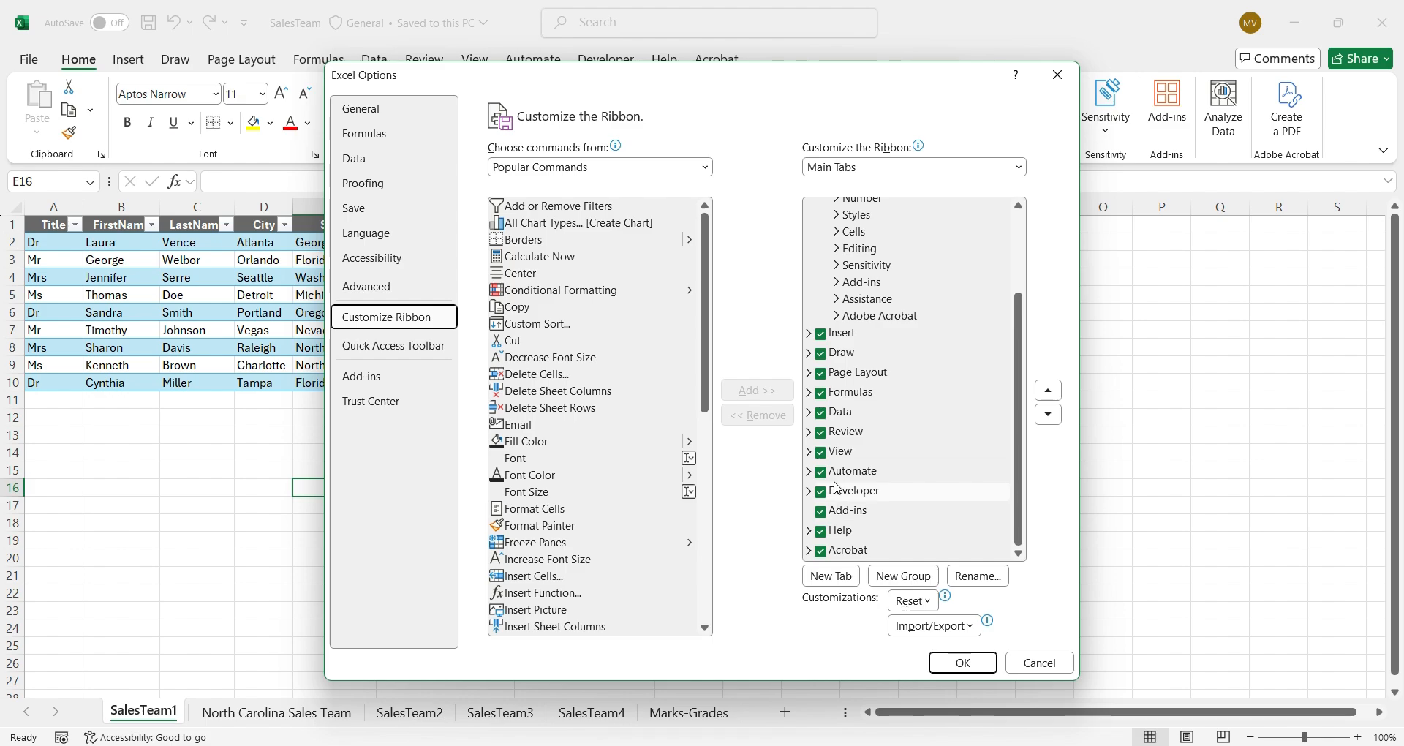
left_click(1031, 662)
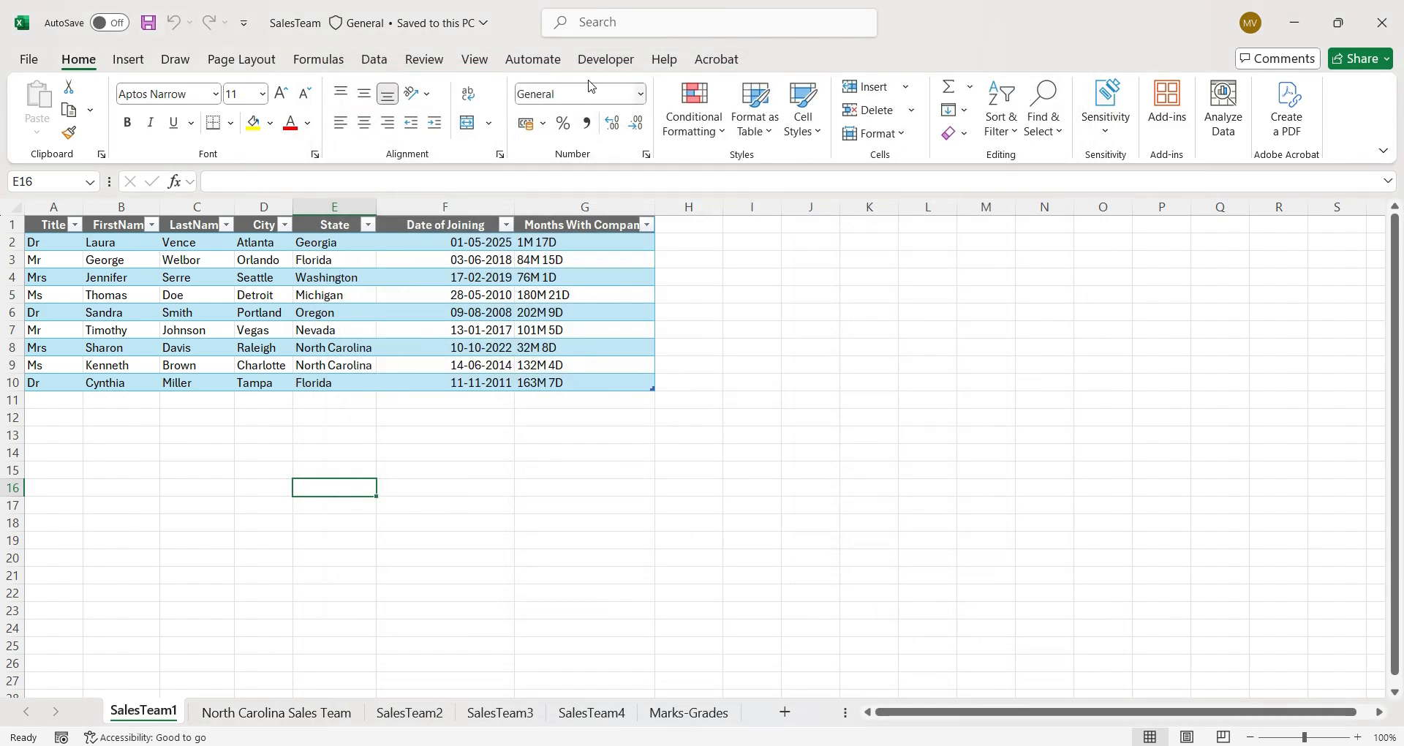
Open the Visual Basic editor and examine the FilterAndCopyNorthCarolinaSales macro code in Module1
left_click(602, 65)
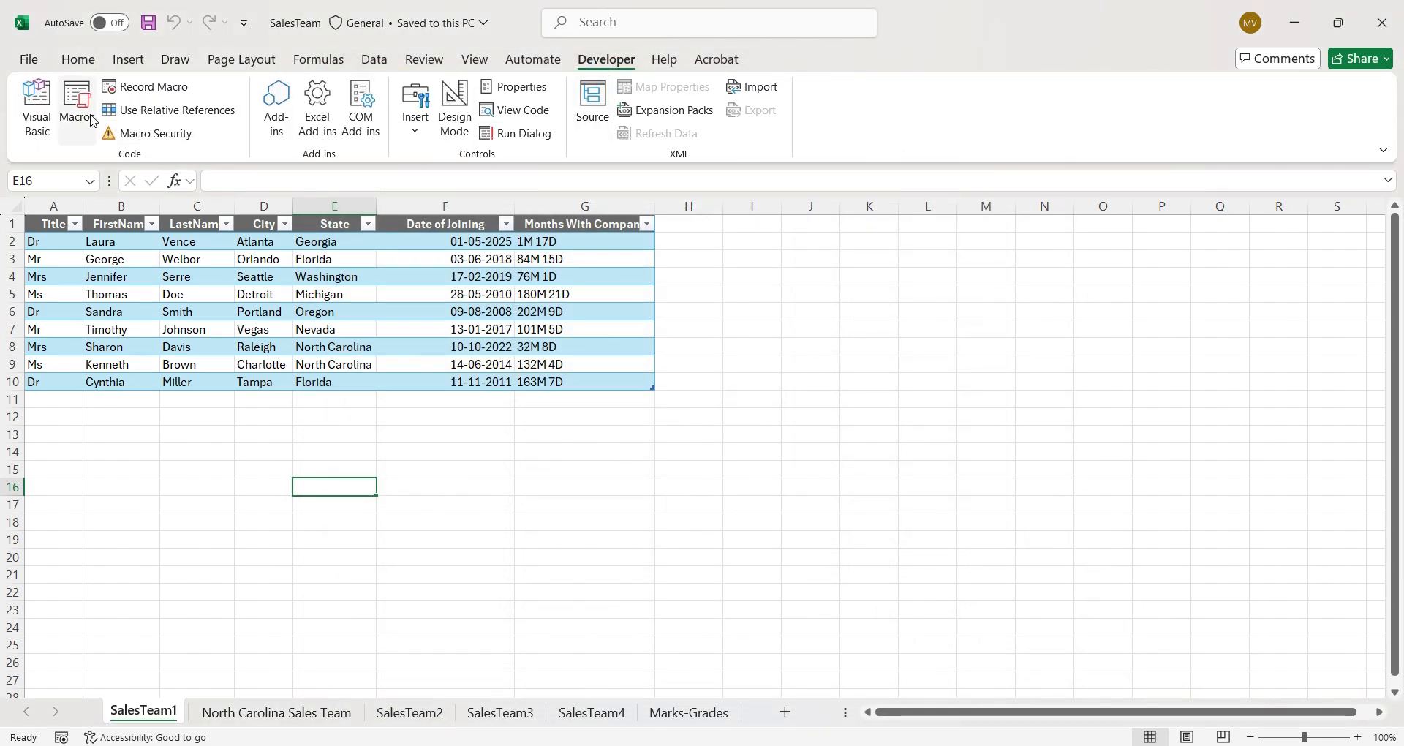
left_click(38, 109)
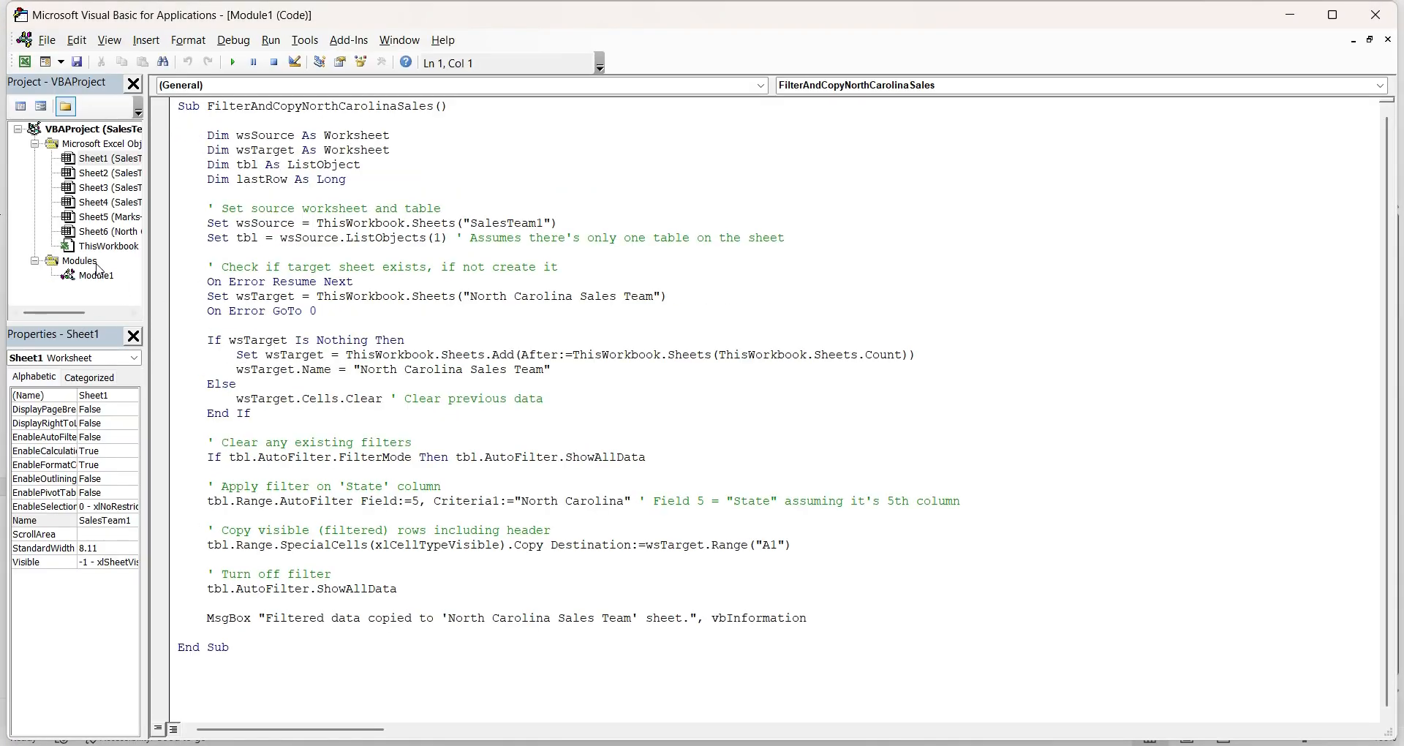
left_click(109, 276)
left_click(326, 209)
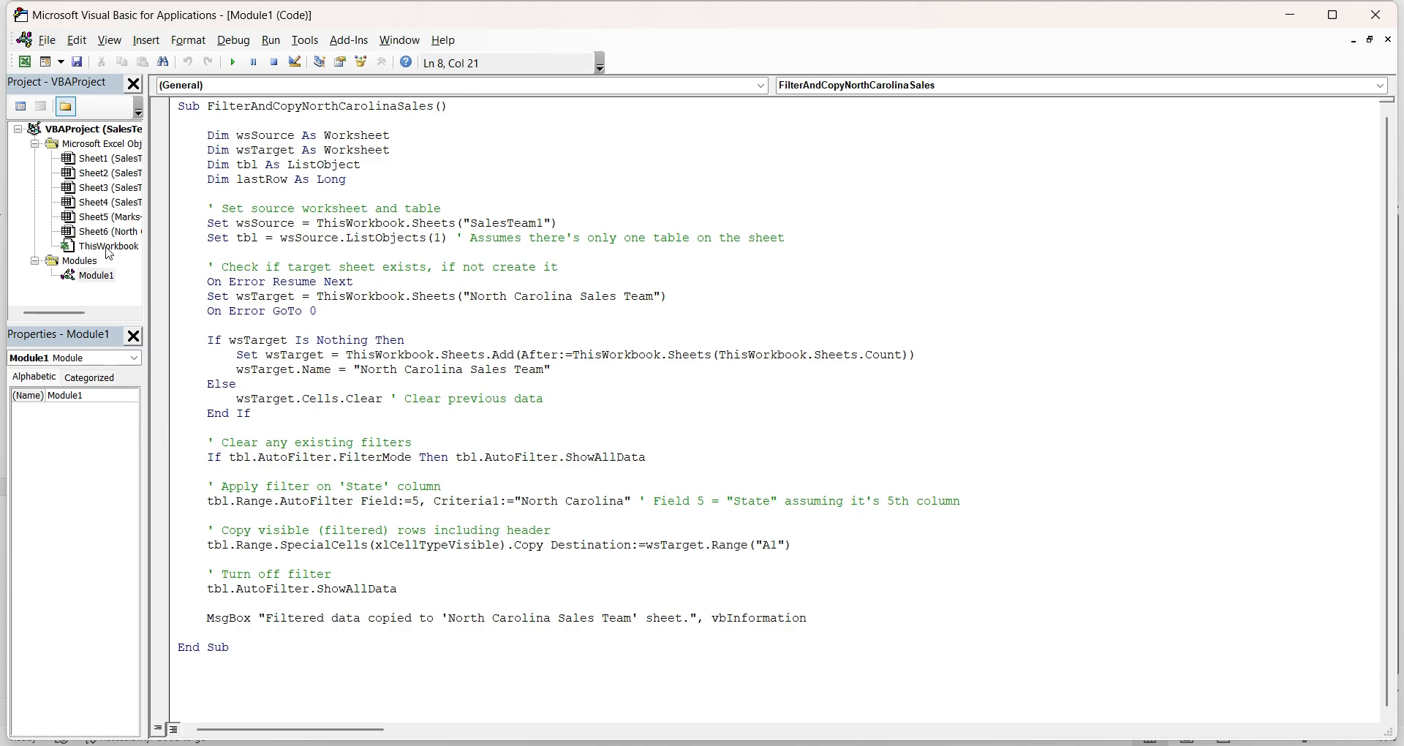
left_click(130, 247)
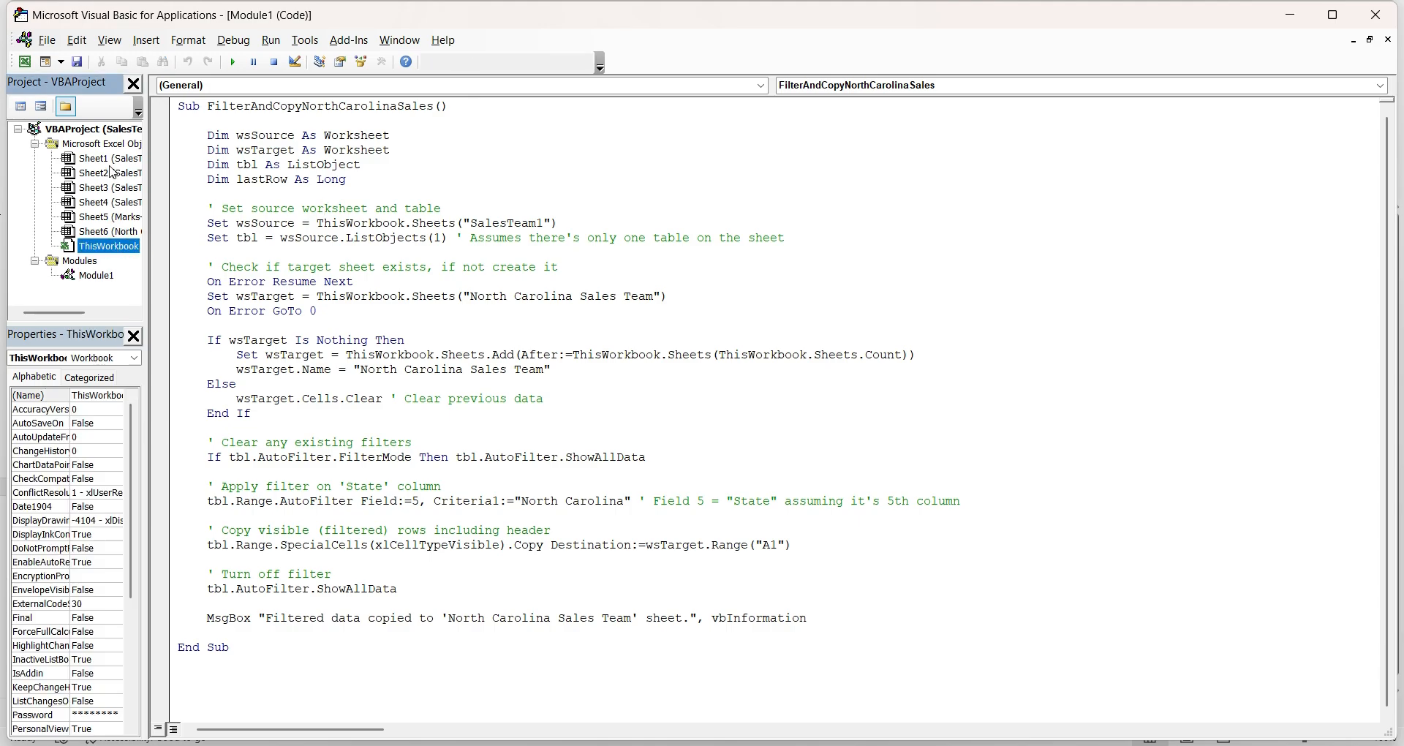
left_click(266, 223)
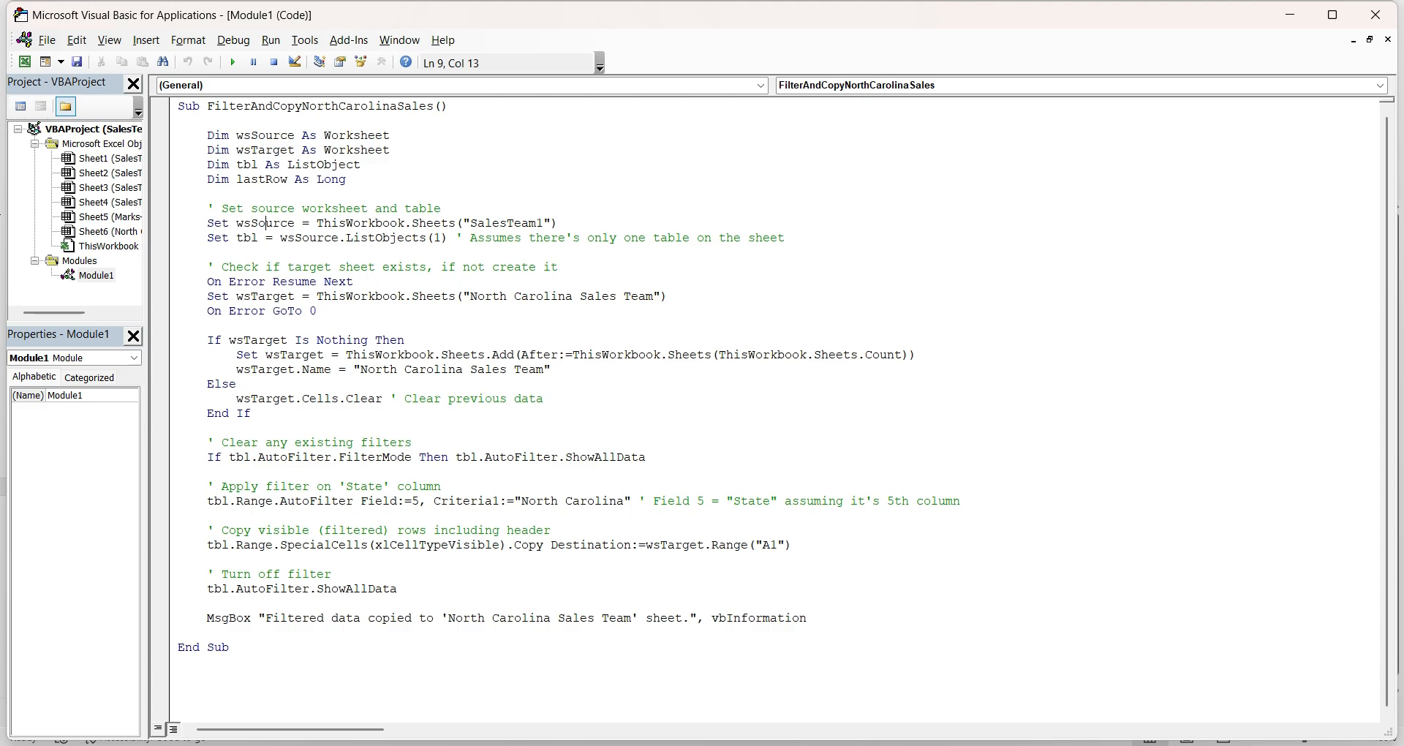
Return to the workbook, view the North Carolina Sales Team sheet, and go back to SalesTeam1
left_click(883, 669)
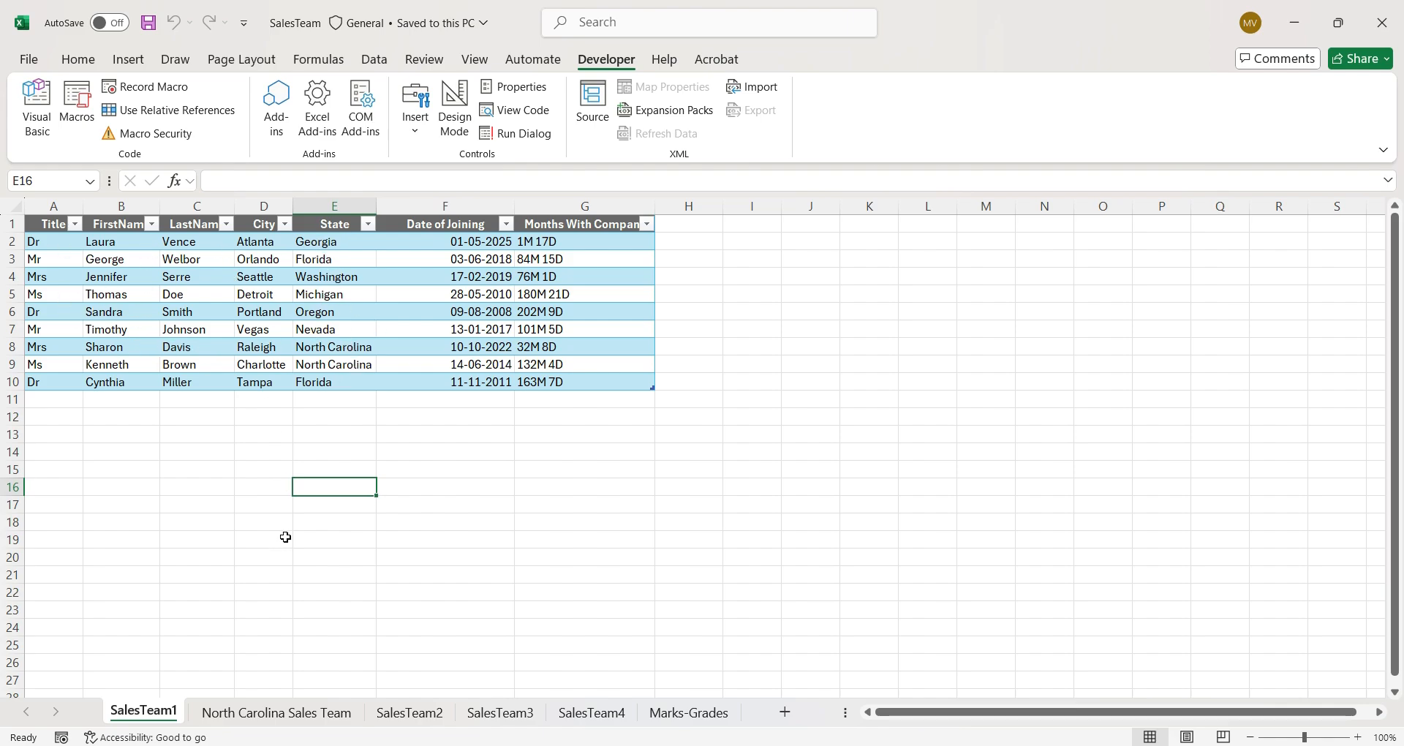
left_click(315, 705)
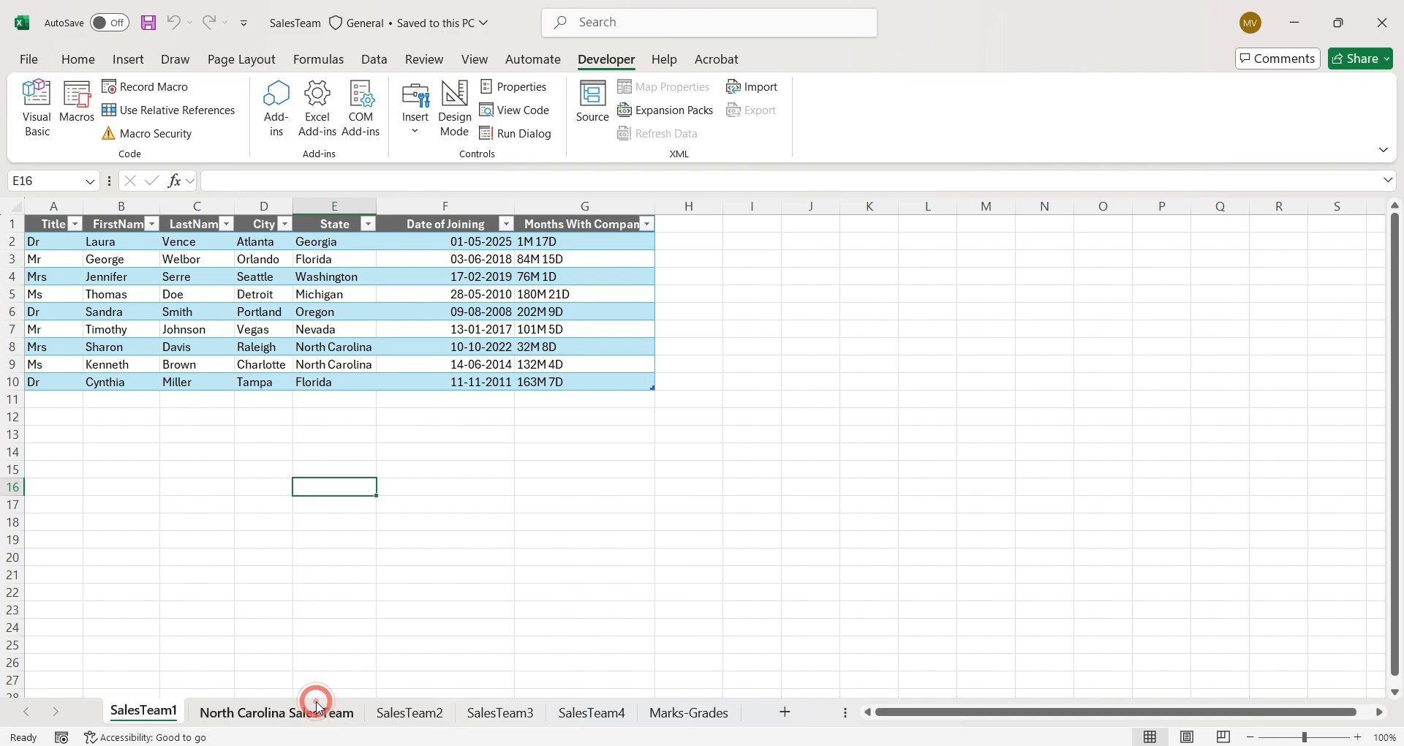
left_click(146, 713)
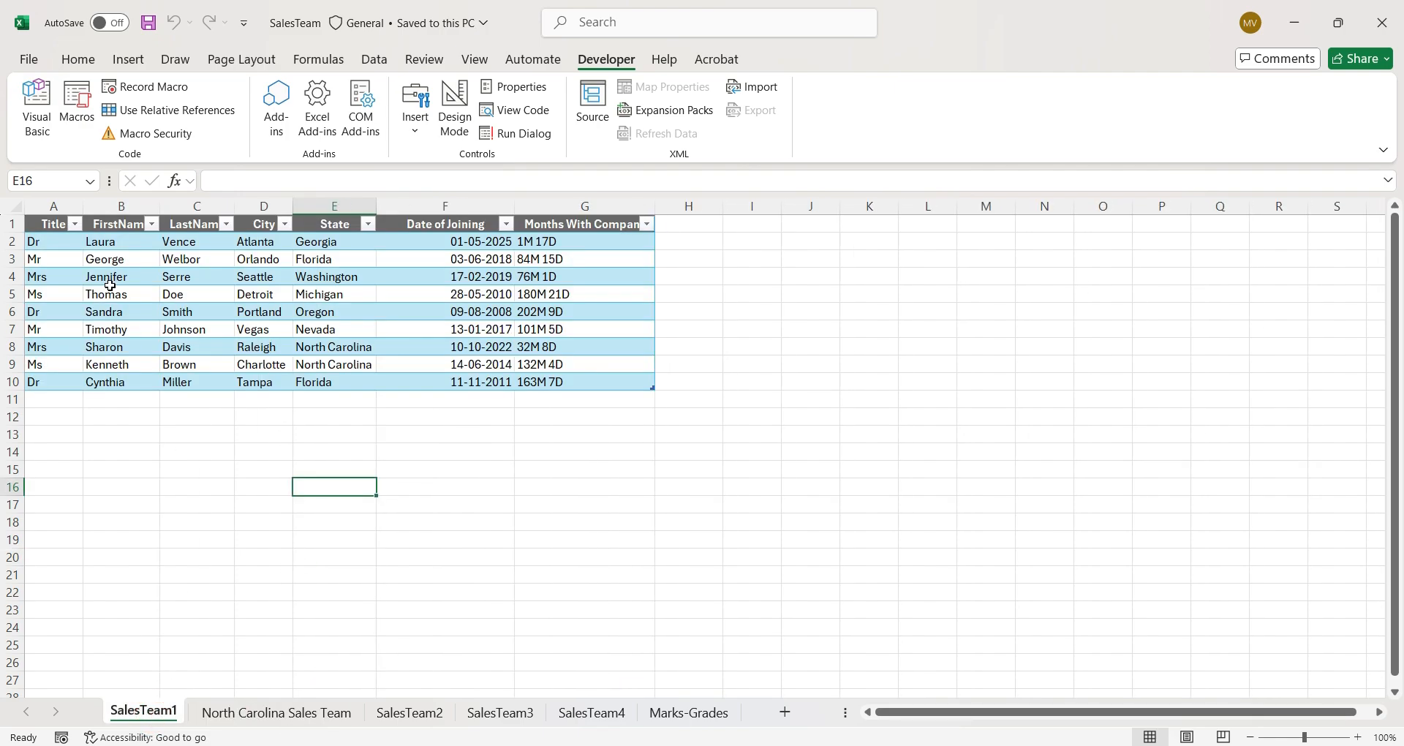
Run the FilterAndCopyNorthCarolinaSales macro from Excel and dismiss its message
left_click(81, 108)
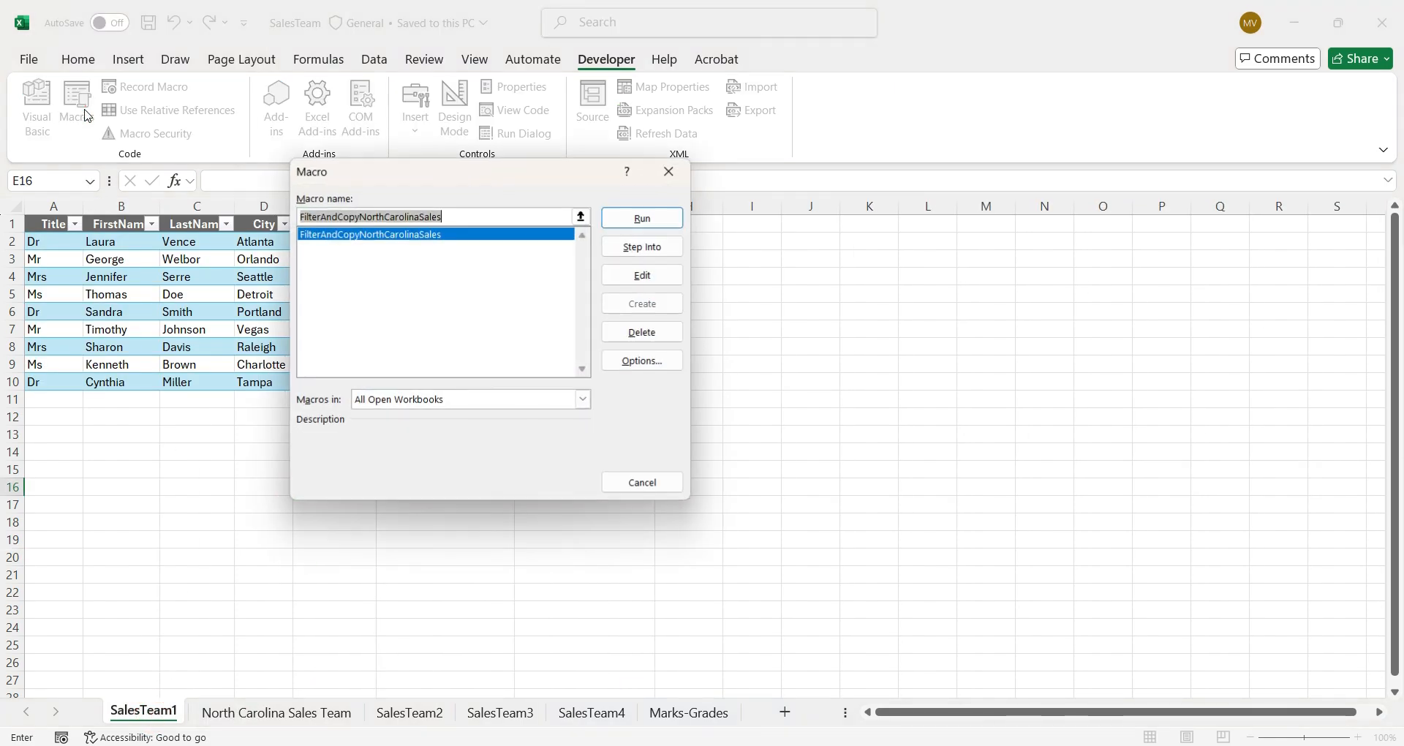
left_click(642, 218)
left_click(826, 449)
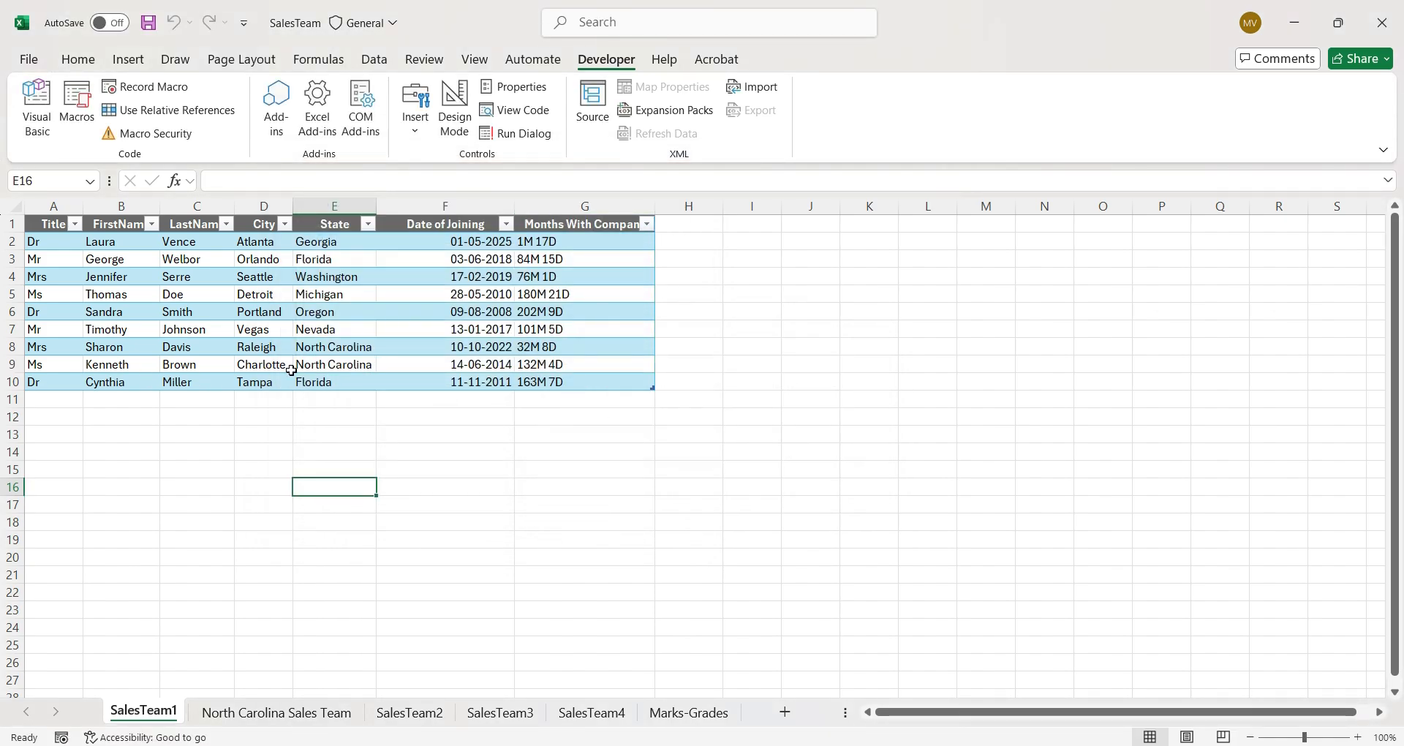
Autofit the Date of Joining column on the North Carolina Sales Team sheet and return to SalesTeam1
left_click(278, 712)
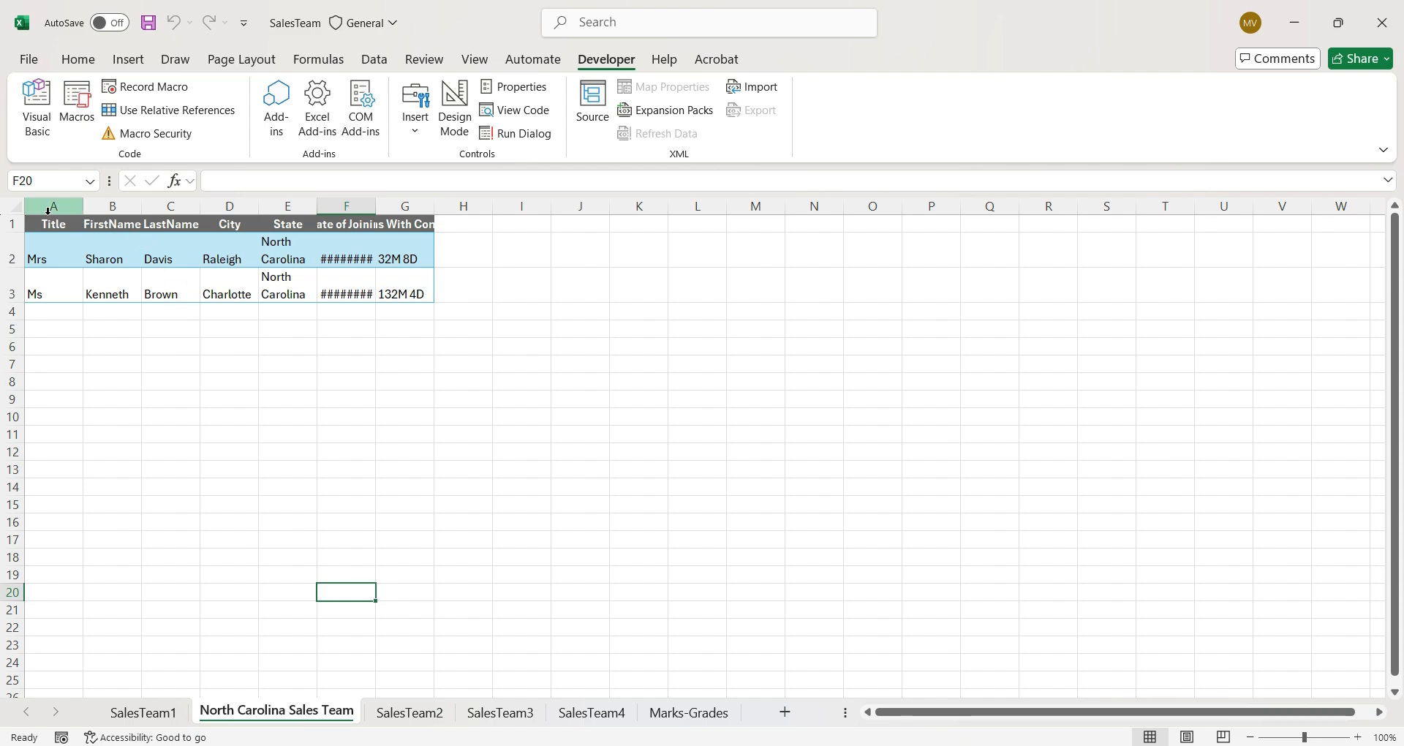
double_click(376, 206)
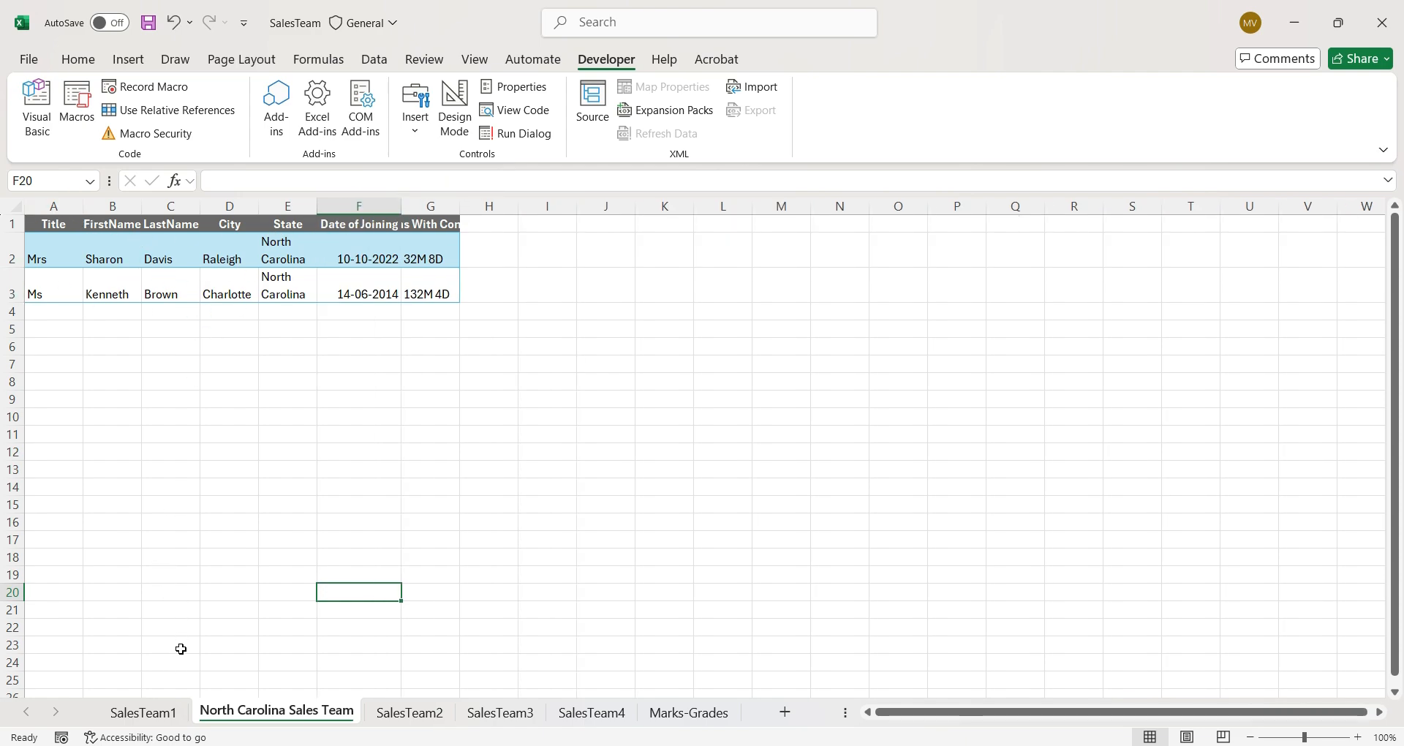
left_click(143, 711)
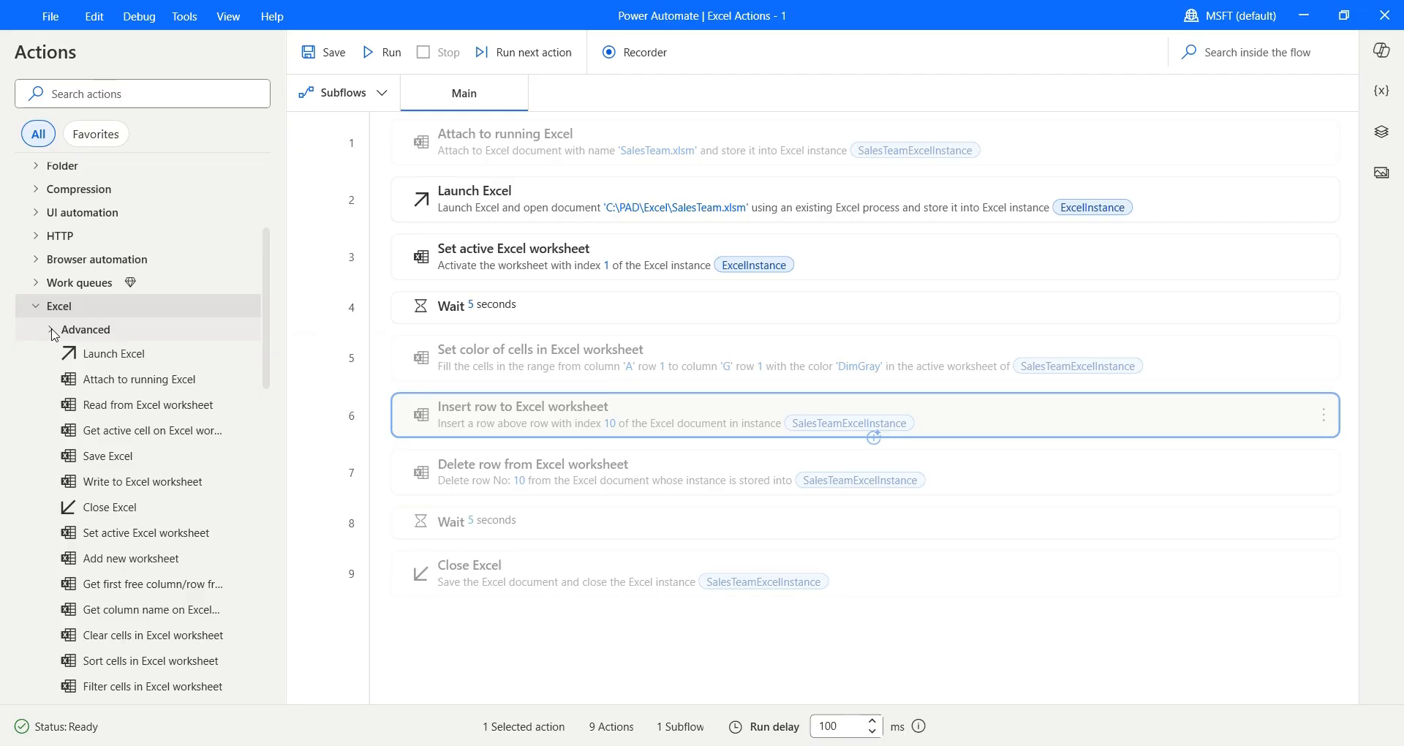
In the Power Automate flow, insert a Run Excel macro action after Set active Excel worksheet, using %ExcelInstance%
left_click(52, 331)
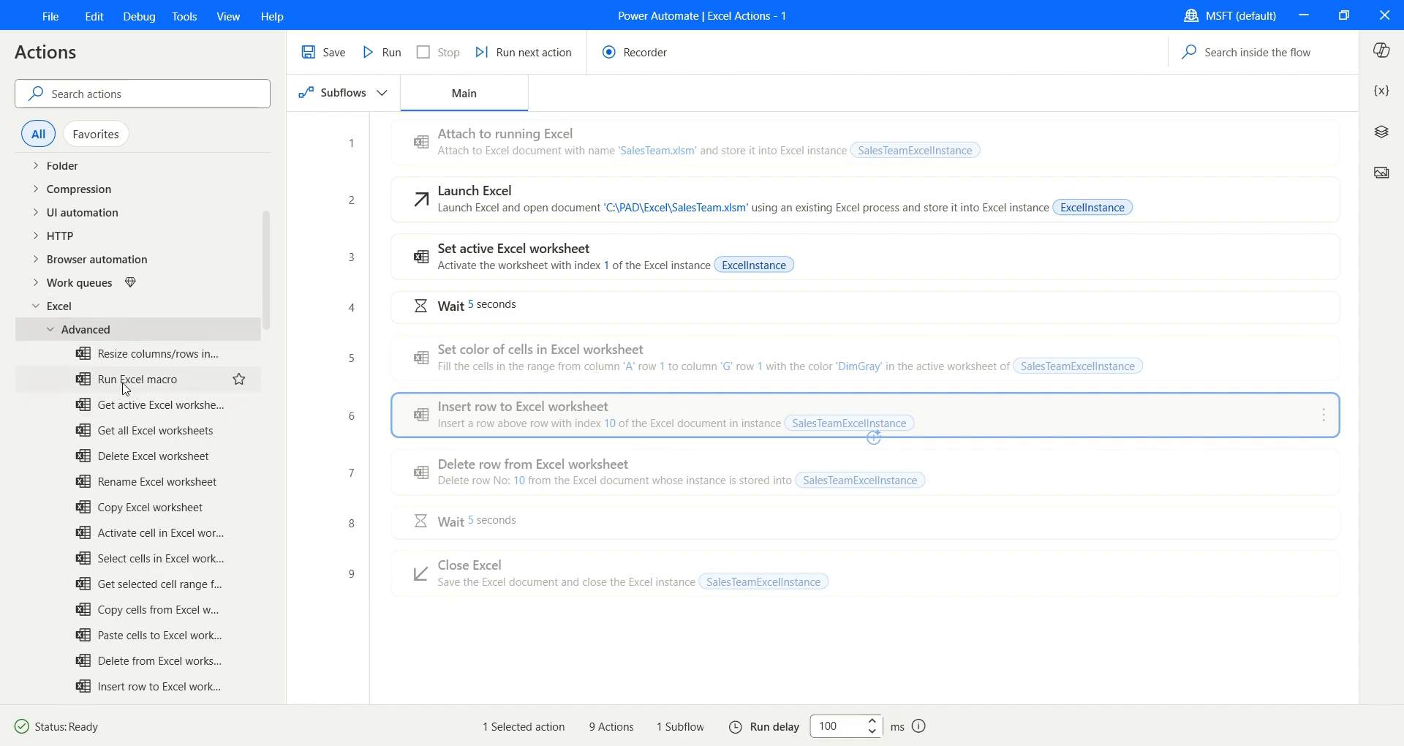
left_click_drag(126, 390, 487, 296)
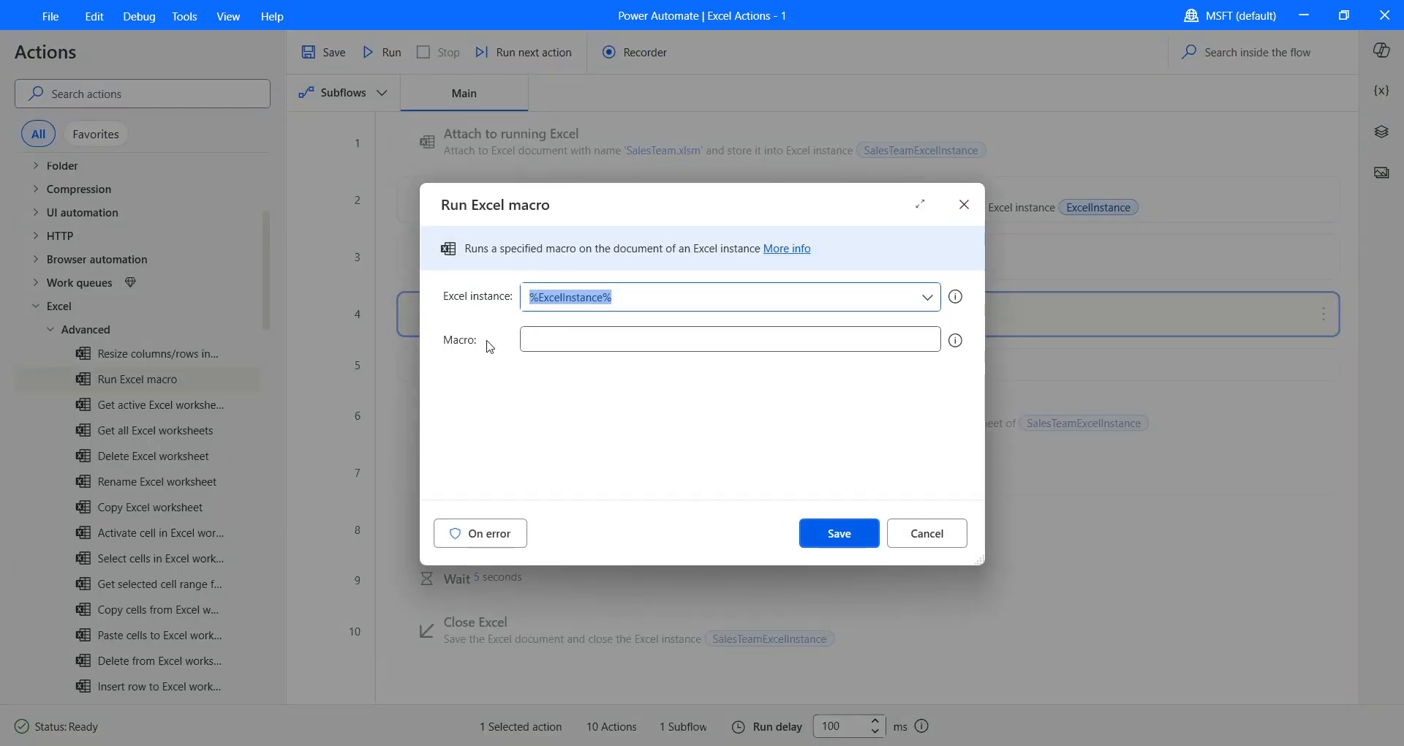
left_click_drag(617, 205, 625, 247)
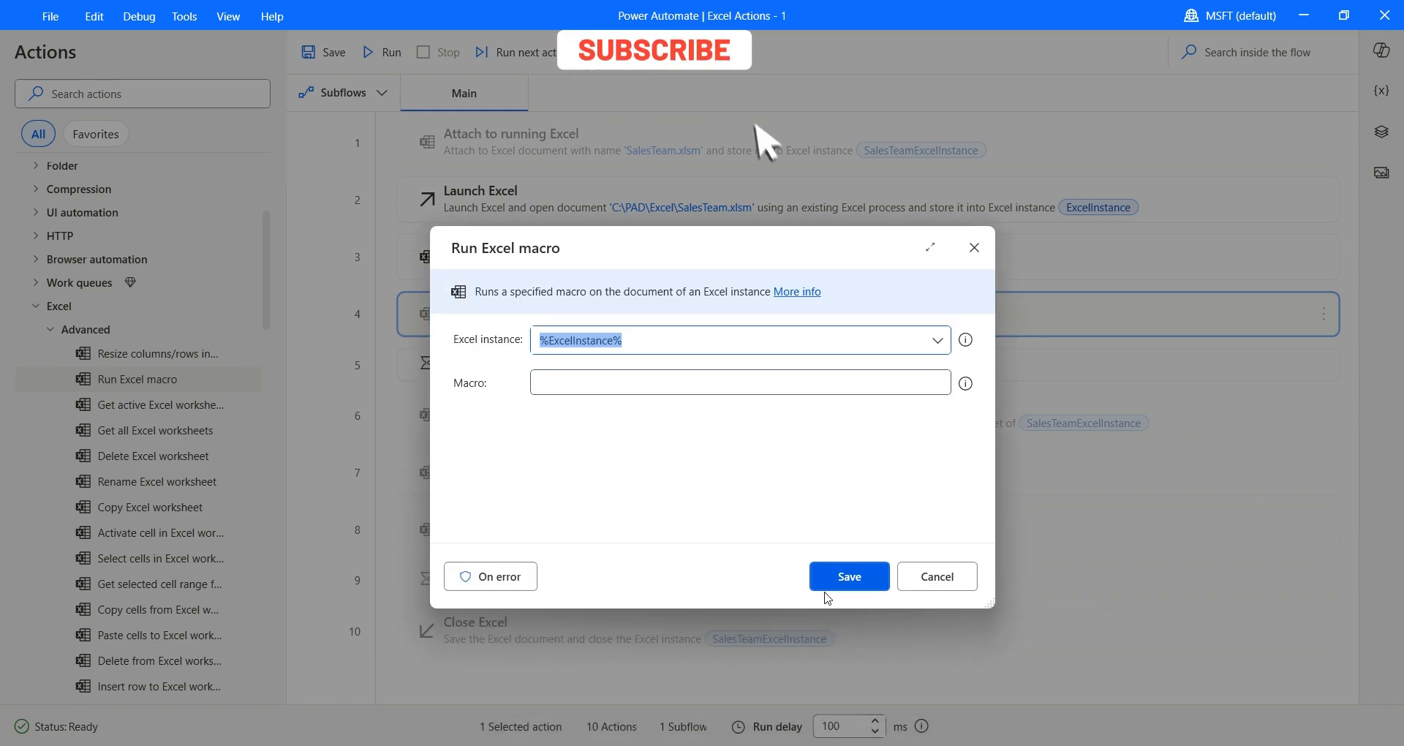
Copy the macro name FilterAndCopyNorthCarolinaSales from the Visual Basic code into the Run Excel macro action's Macro setting
left_click(819, 745)
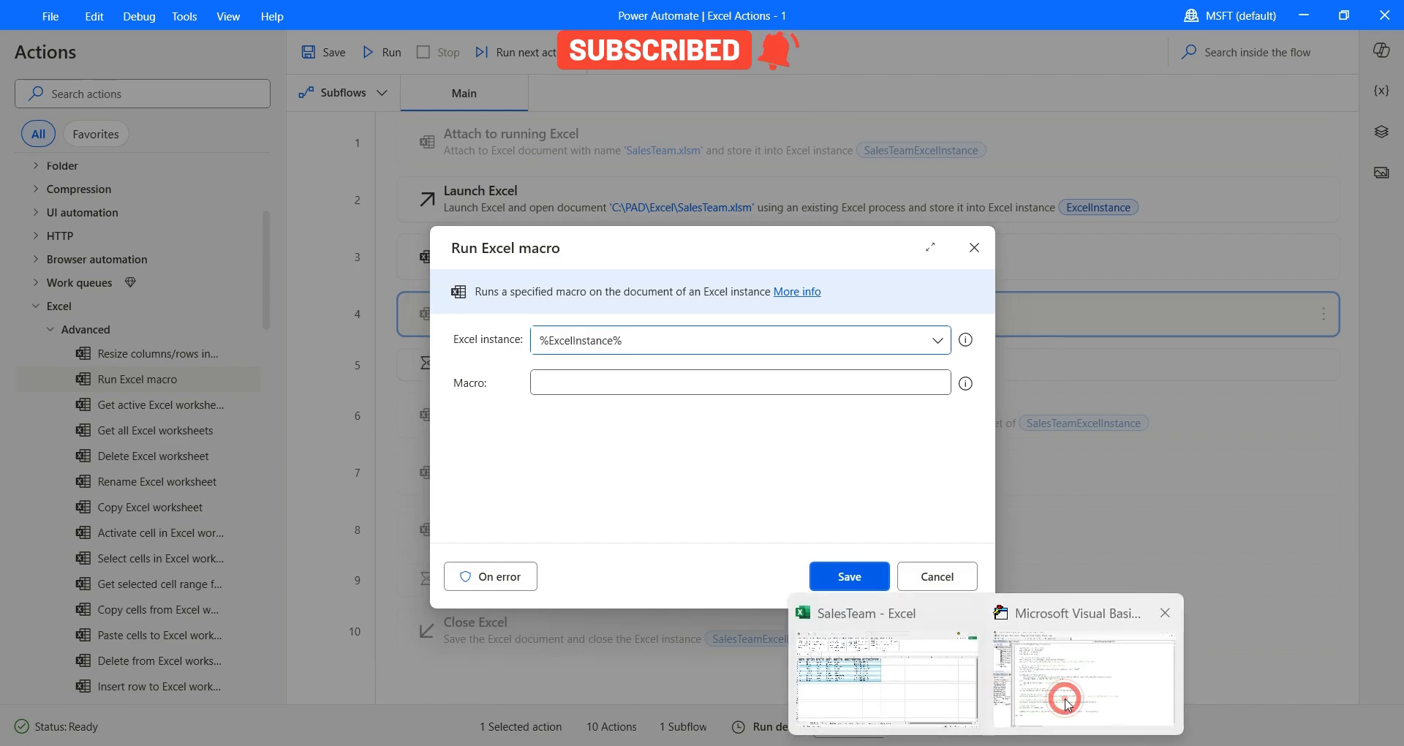
left_click(1064, 698)
double_click(252, 110)
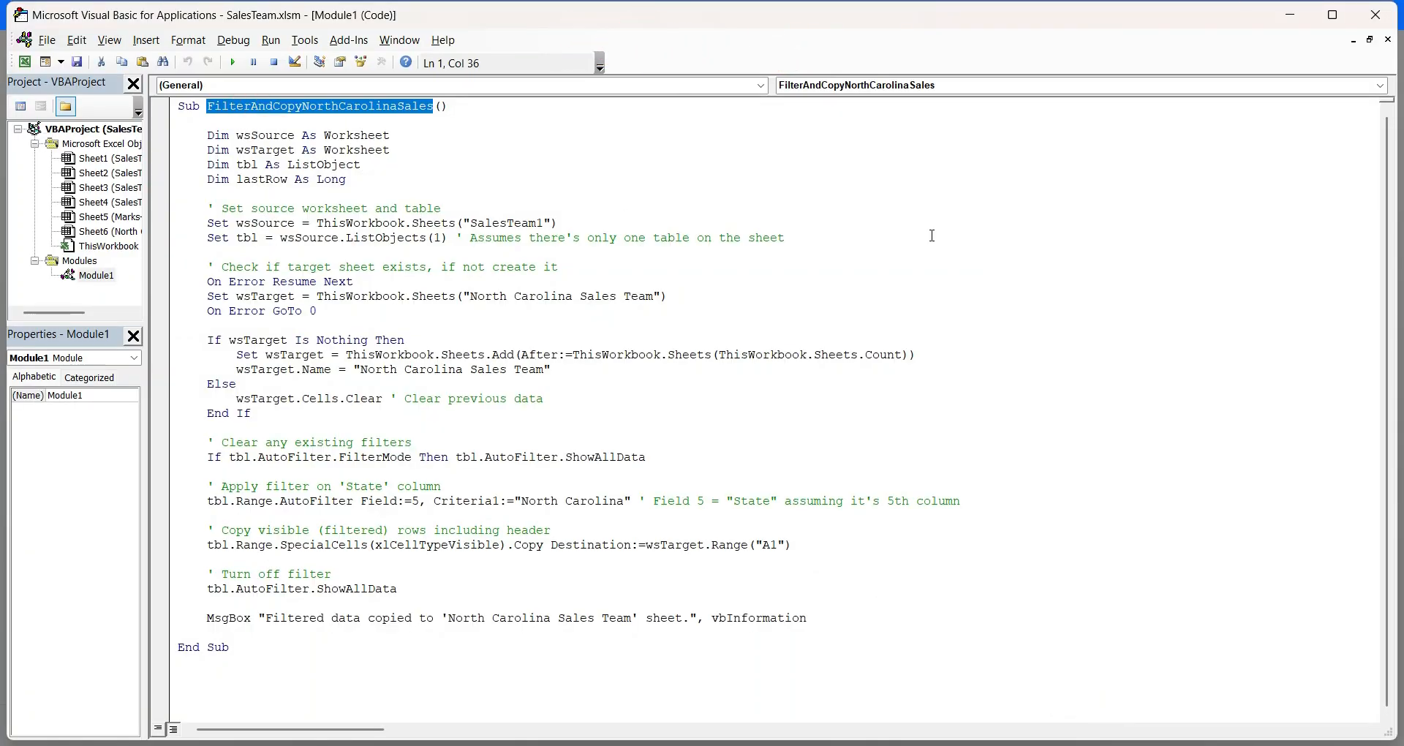
left_click(1290, 15)
left_click(645, 384)
key("ctrl+v")
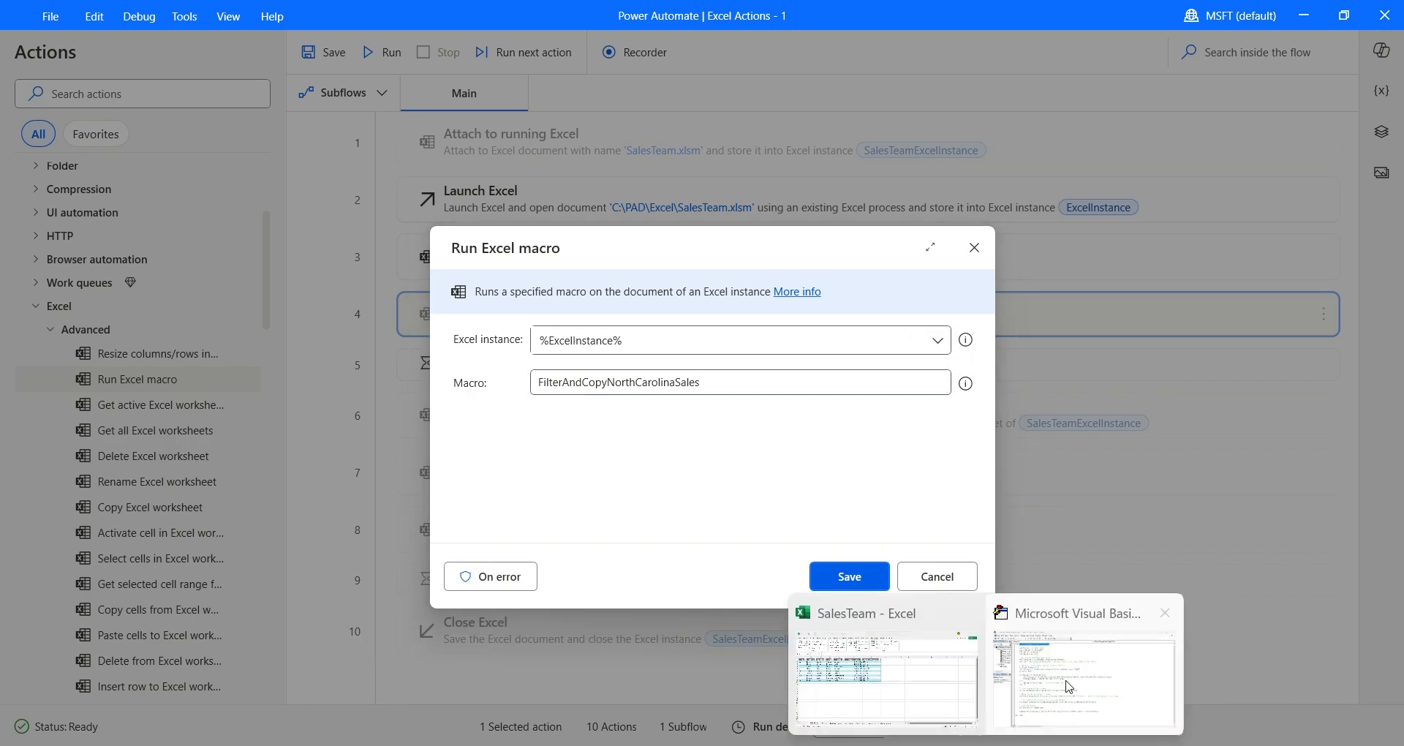
Check the macro's argument parentheses in the code, try appending ;Arg1;Arg2 to the macro name, and remove those arguments
left_click(1069, 686)
left_click(441, 106)
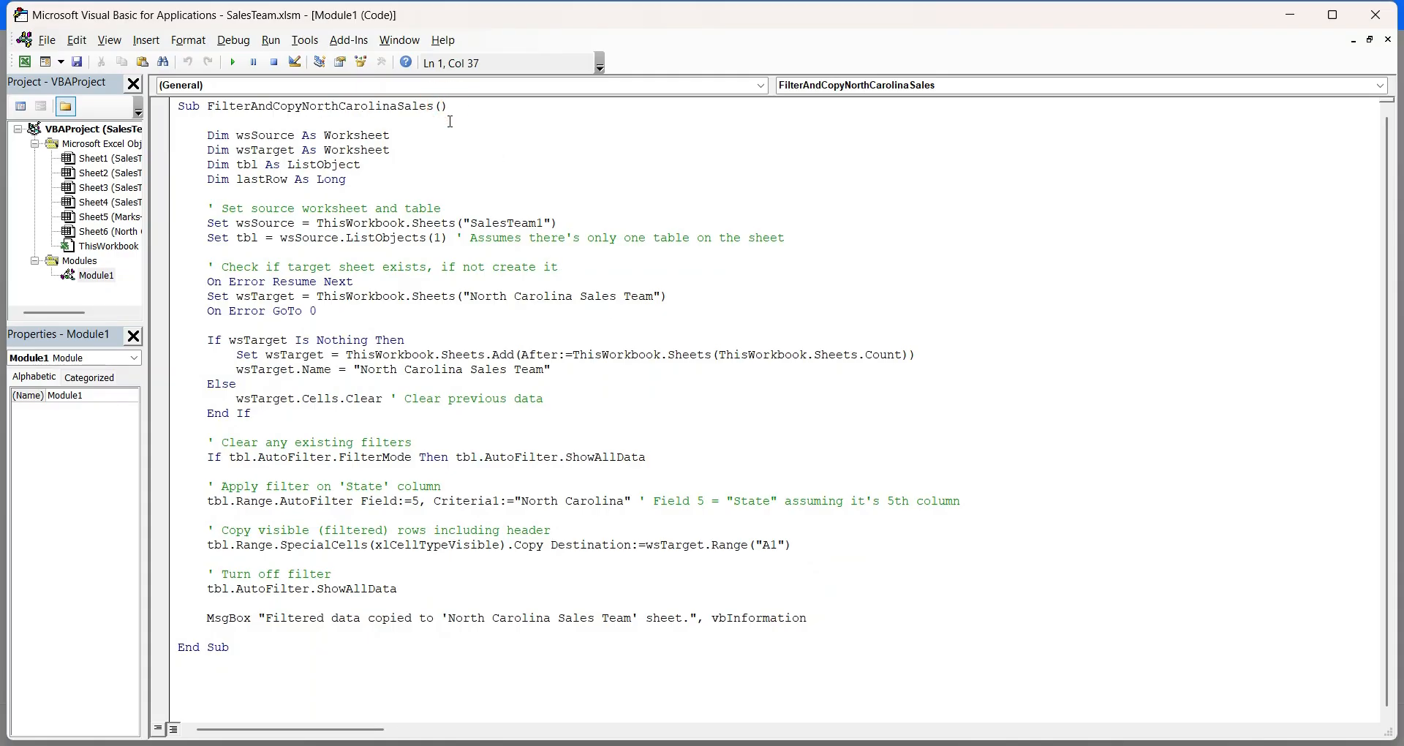
left_click(1290, 20)
type(";Arg1;Arg2")
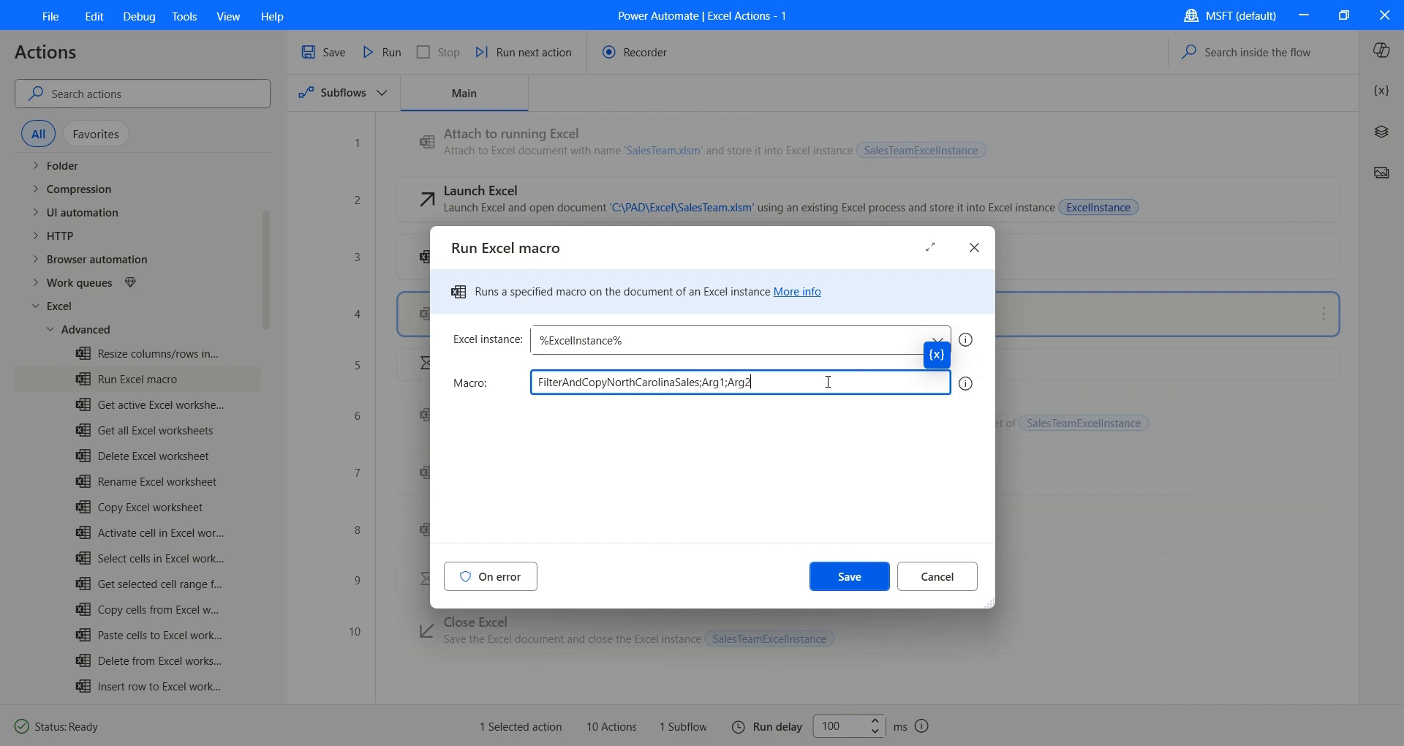
mouse_move(967, 385)
key("BackSpace")
key("BackSpace")
key("BackSpace")
key("BackSpace")
key("BackSpace")
key("BackSpace")
key("BackSpace")
Save the Run Excel macro action with FilterAndCopyNorthCarolinaSales as its macro
left_click(841, 584)
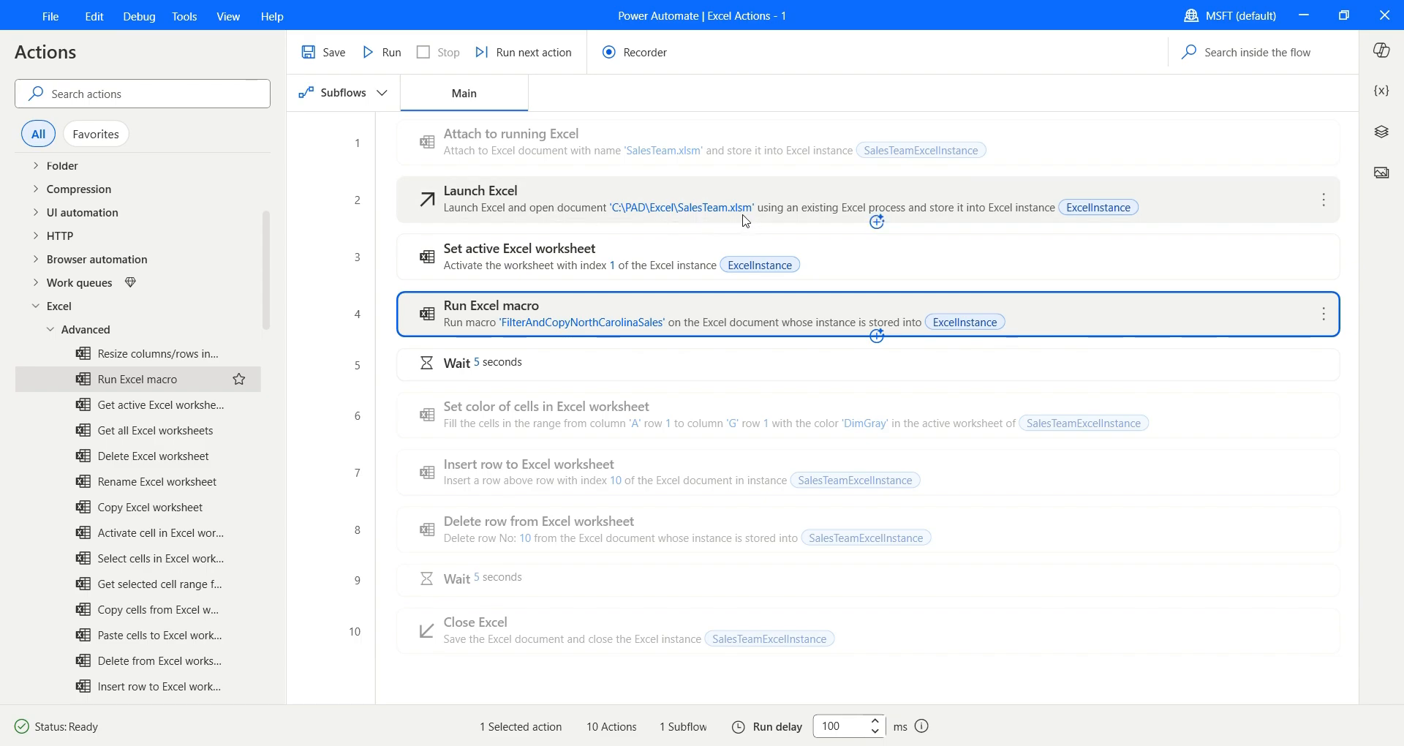
Try enabling Nest under a new Excel process in the Launch Excel action's advanced settings, turn it back off, and save
left_click(1323, 200)
left_click(1276, 216)
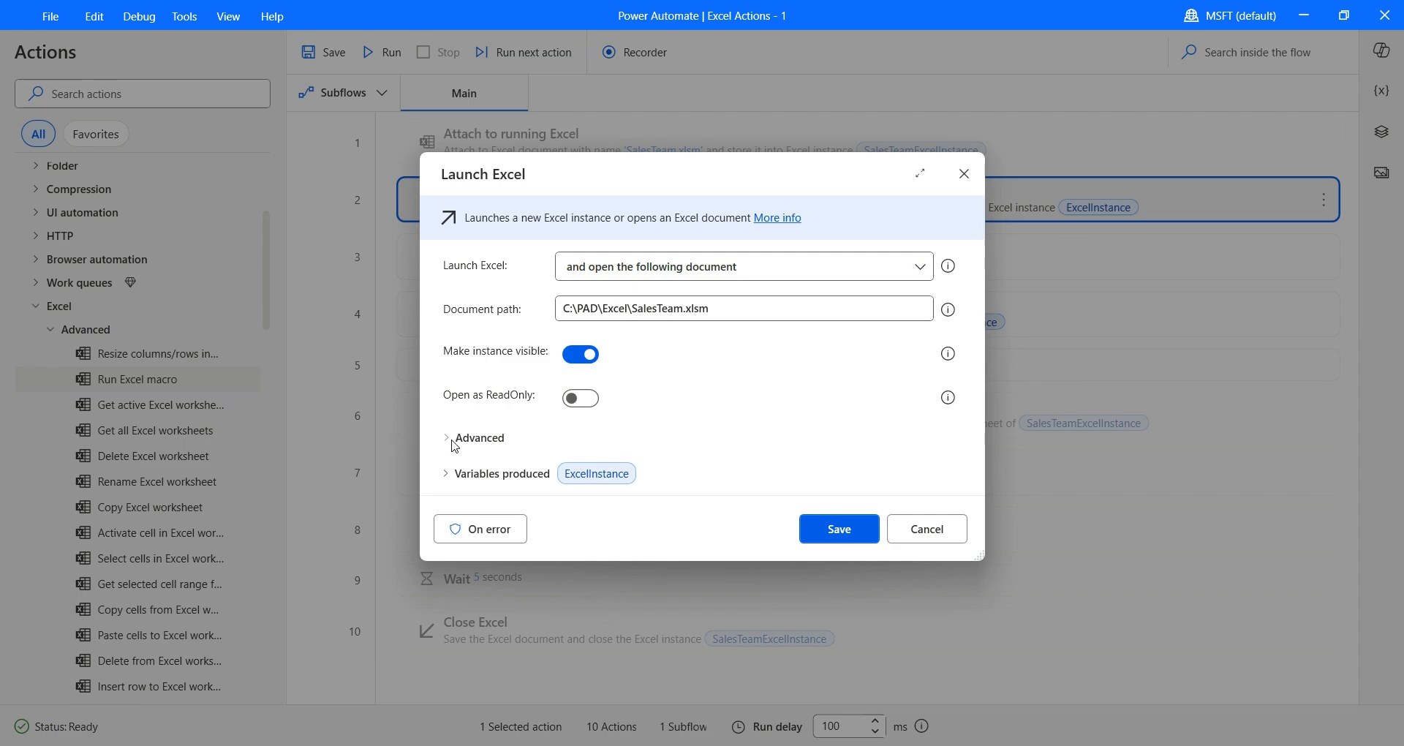
left_click(454, 445)
scroll(774, 356, "up", 3)
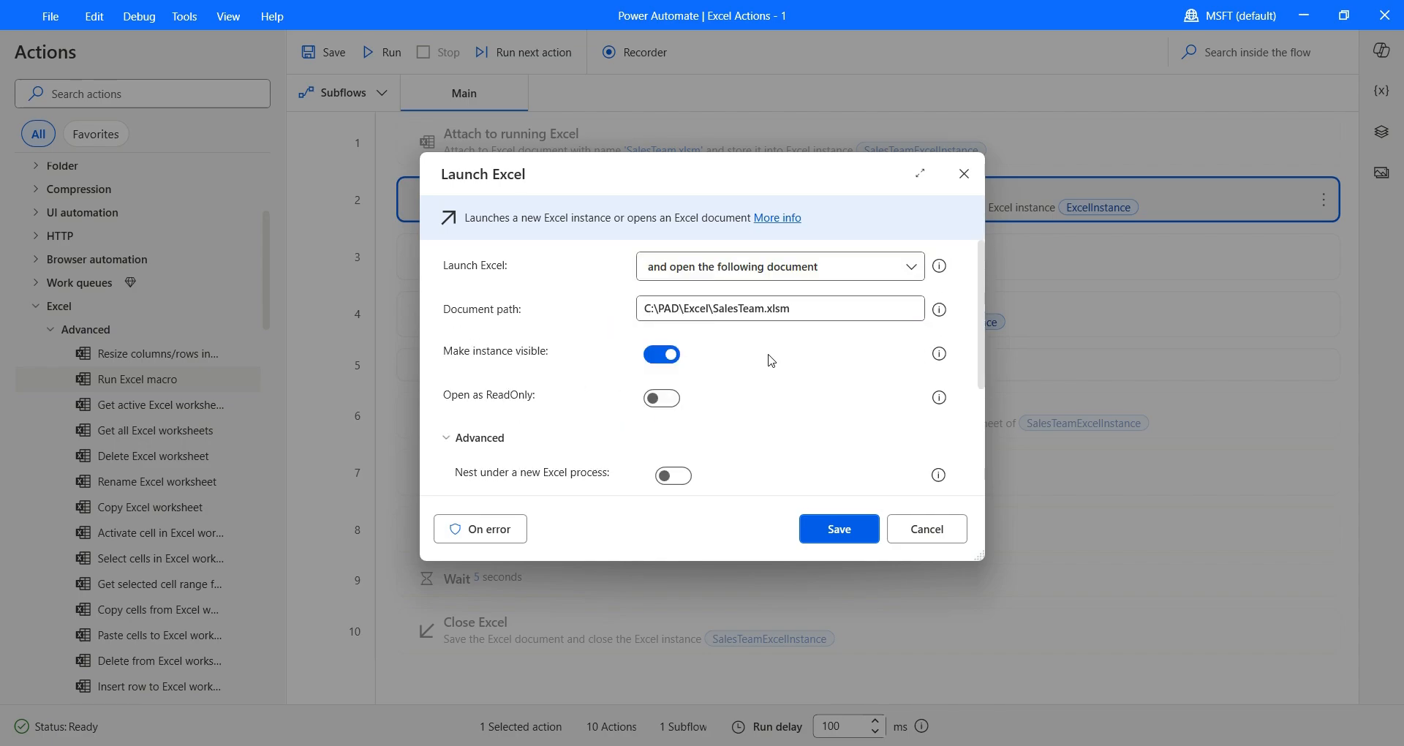
scroll(772, 361, "down", 2)
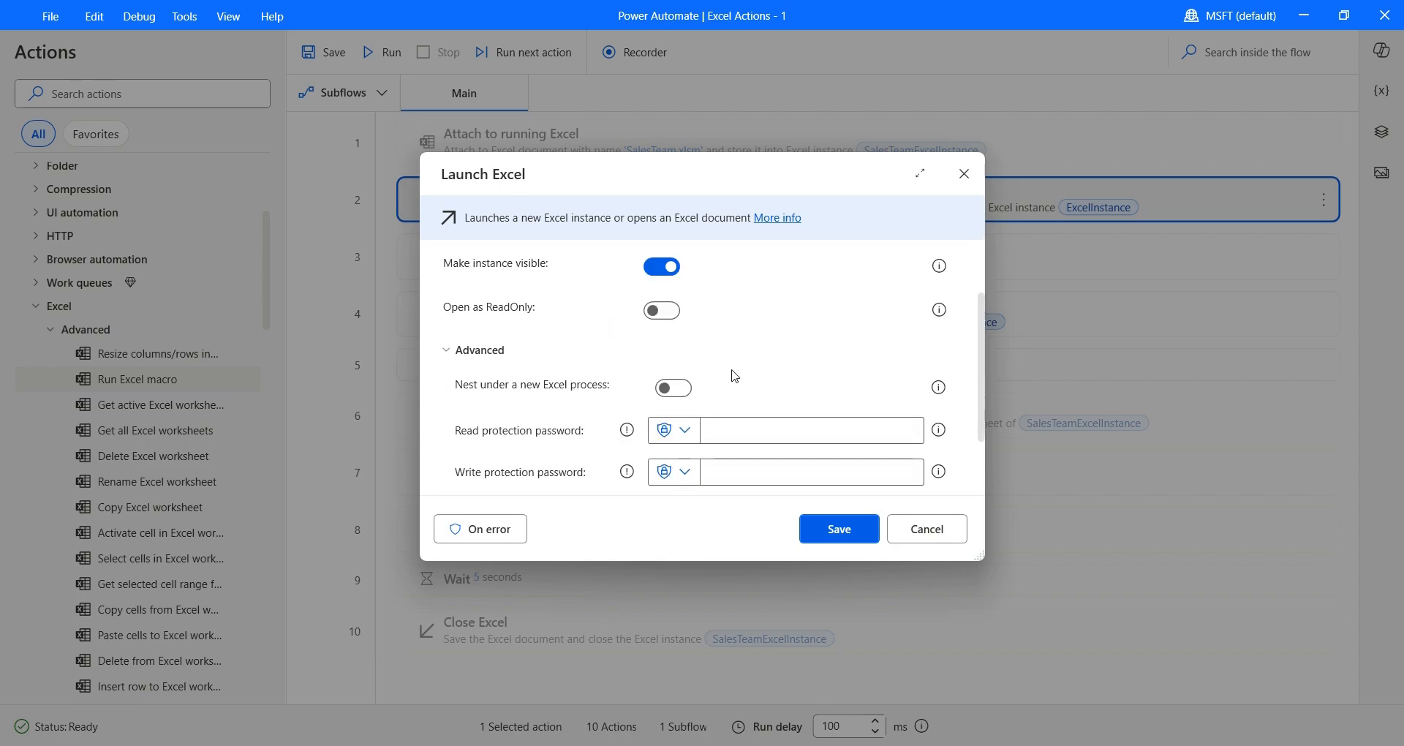
left_click(683, 389)
scroll(739, 363, "down", 2)
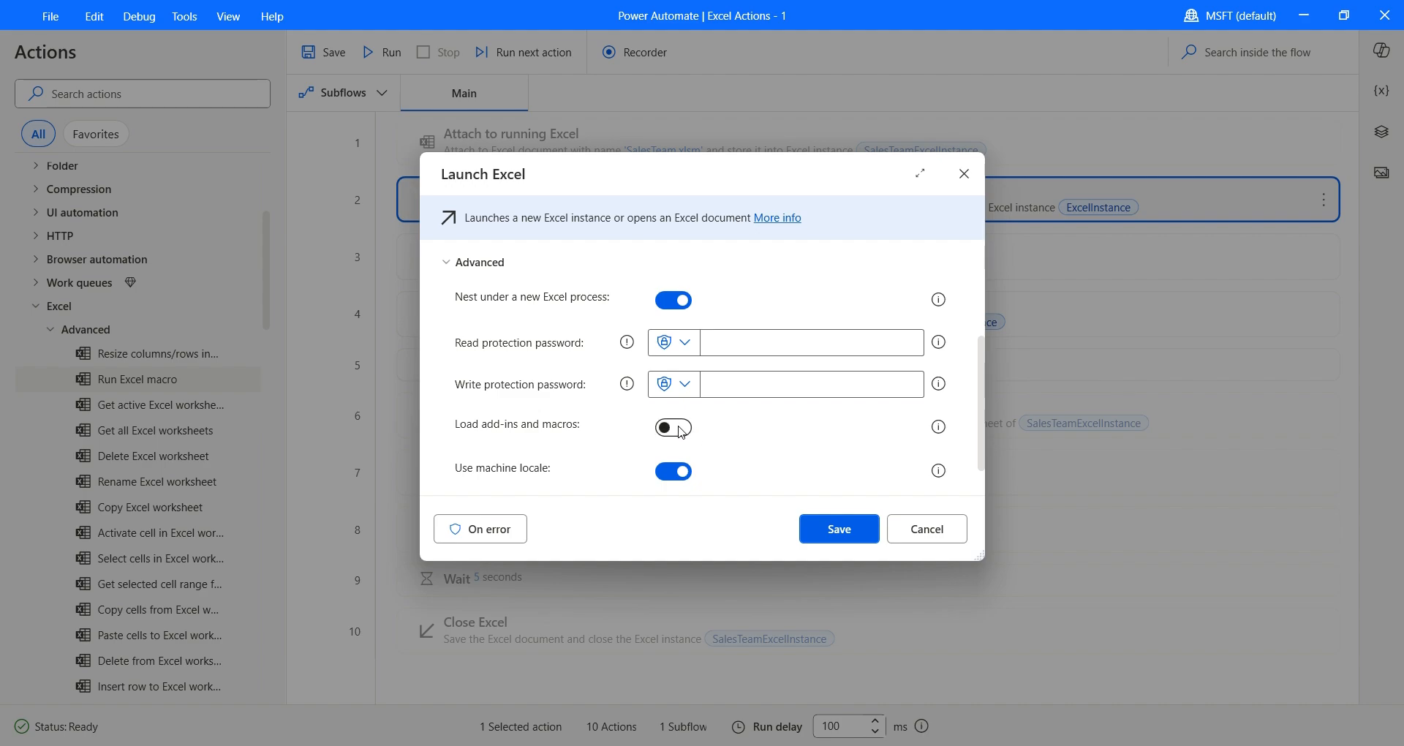
left_click(662, 307)
scroll(823, 439, "up", 1)
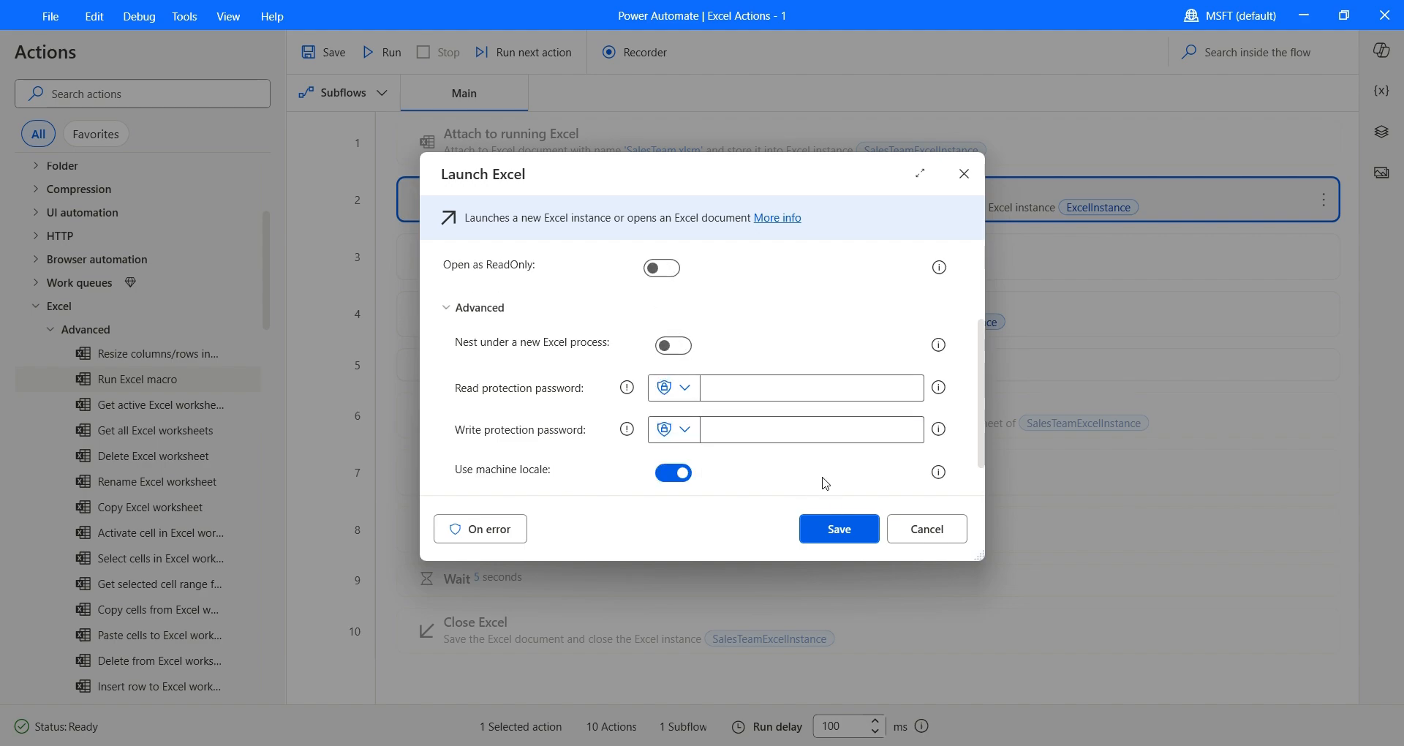
left_click(839, 527)
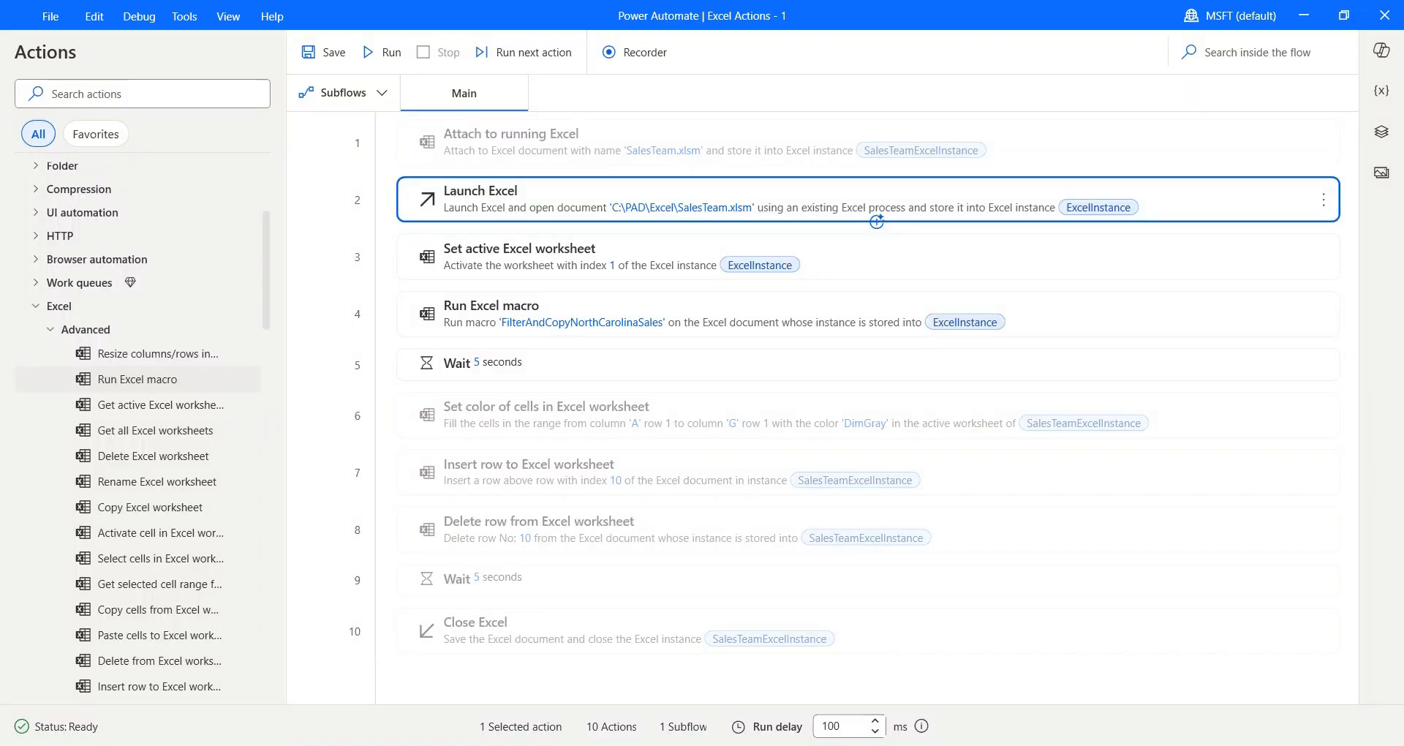
Switch to the Visual Basic editor and close it to return to the SalesTeam workbook
left_click(985, 745)
left_click(1097, 667)
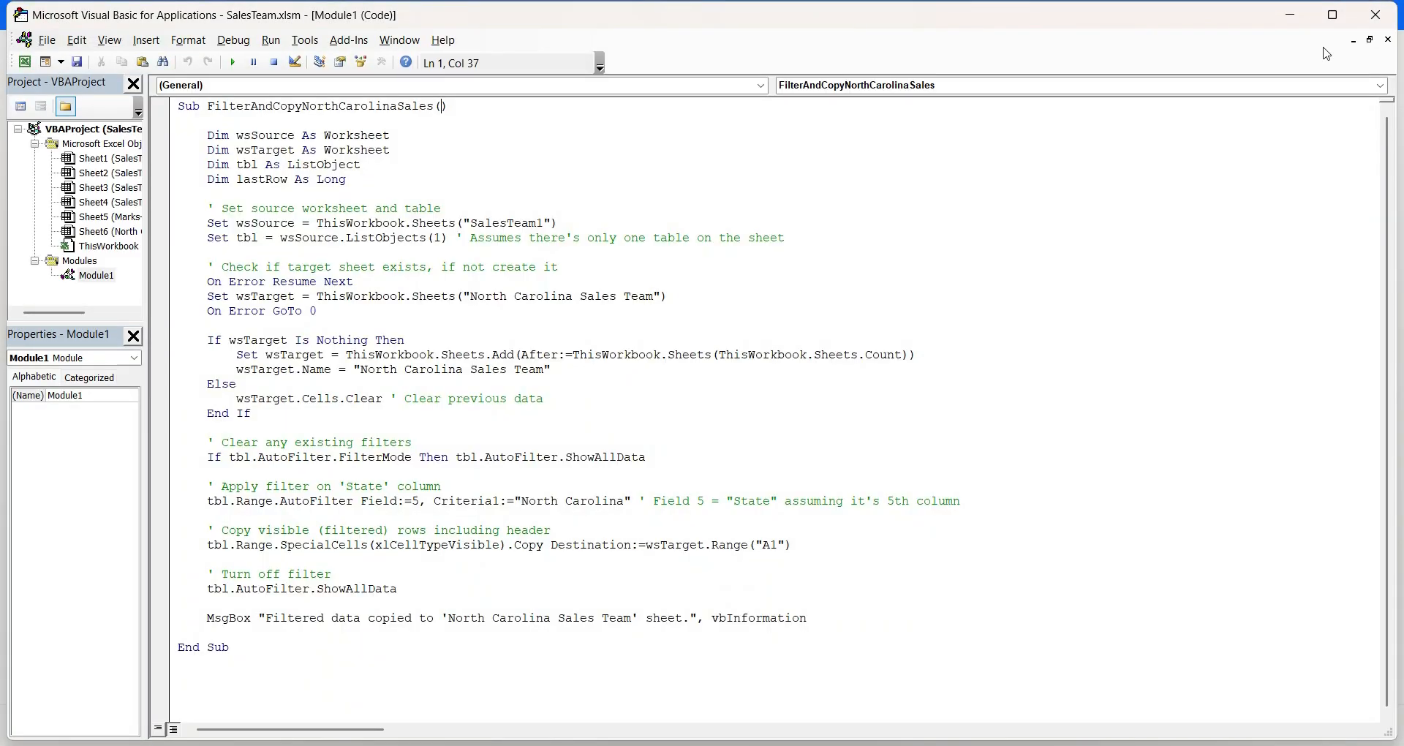
left_click(1381, 16)
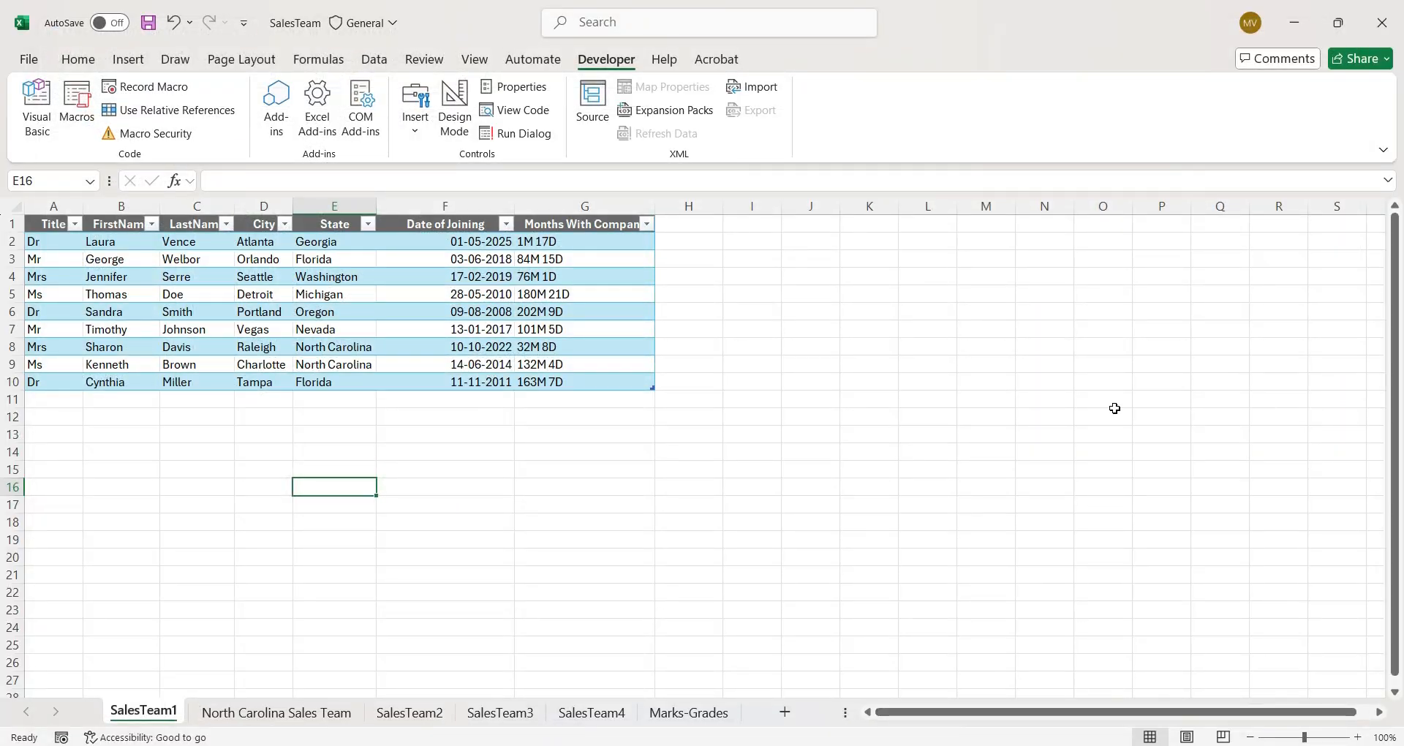
Delete rows 1 to 3 on the North Carolina Sales Team sheet
left_click(287, 713)
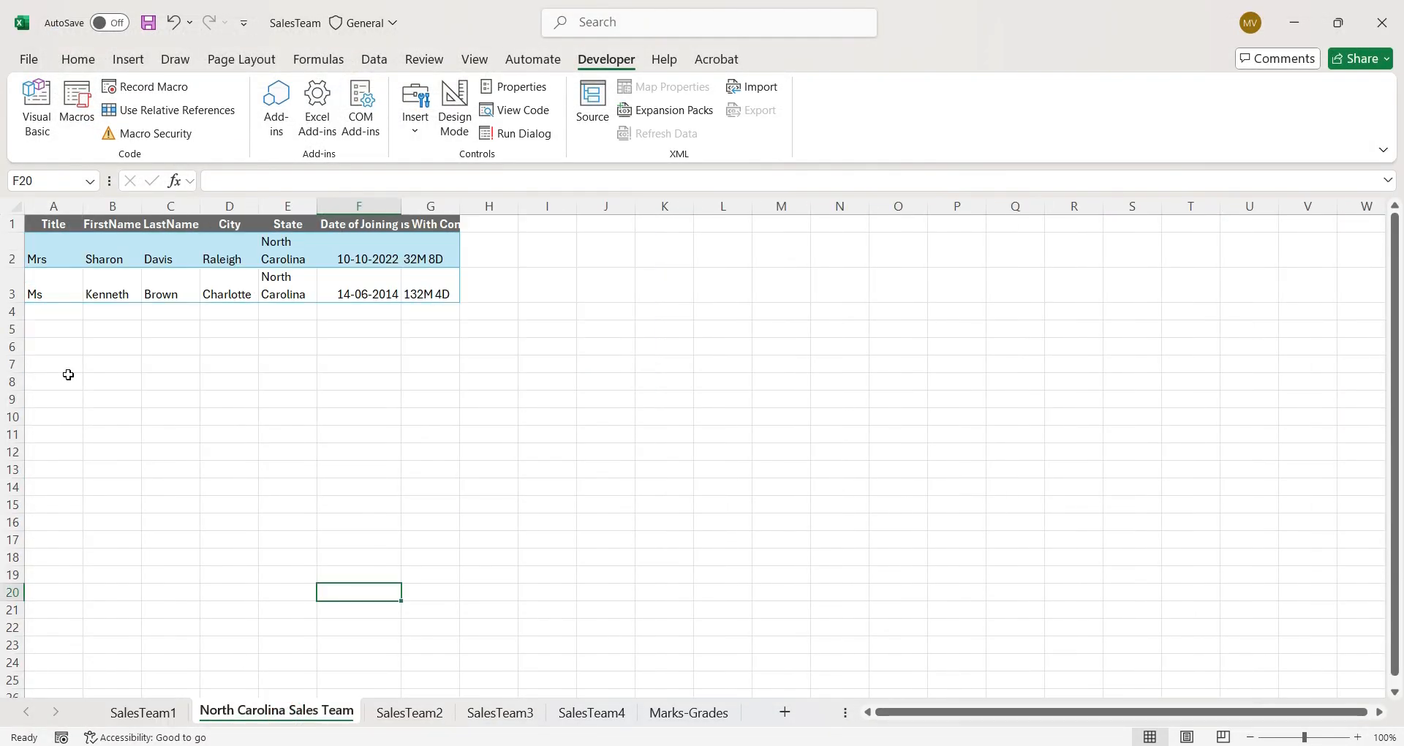
left_click_drag(12, 222, 9, 287)
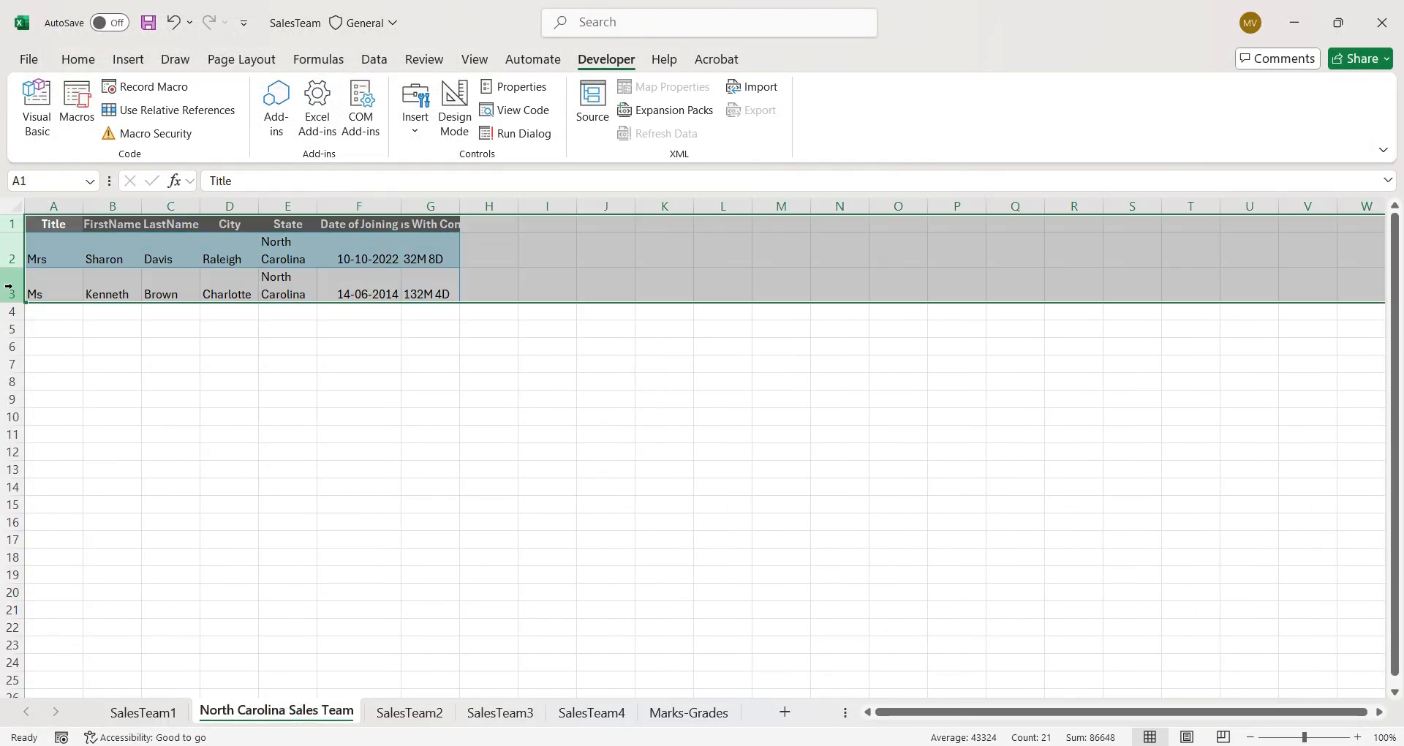
right_click(24, 292)
left_click(93, 494)
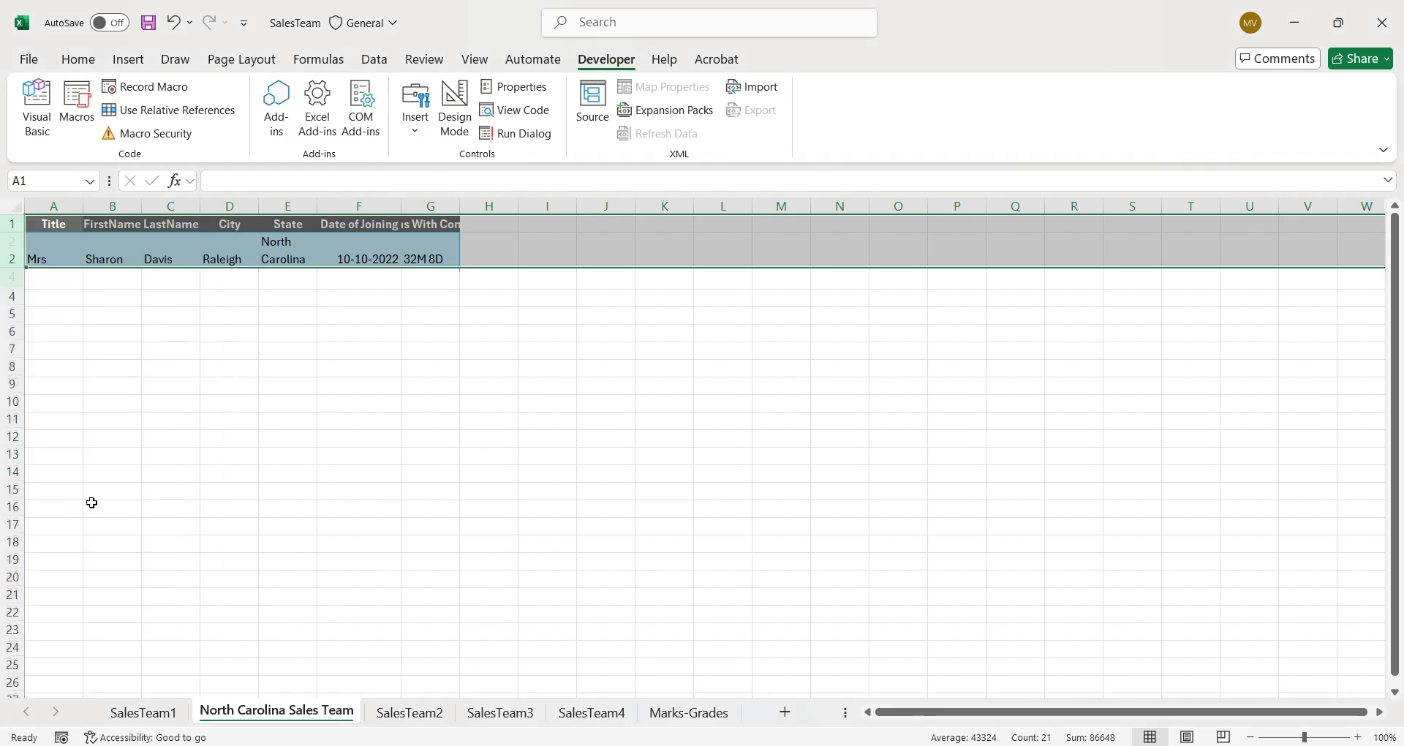
Save the SalesTeam workbook, go back to the SalesTeam1 sheet, and close the workbook
left_click(147, 23)
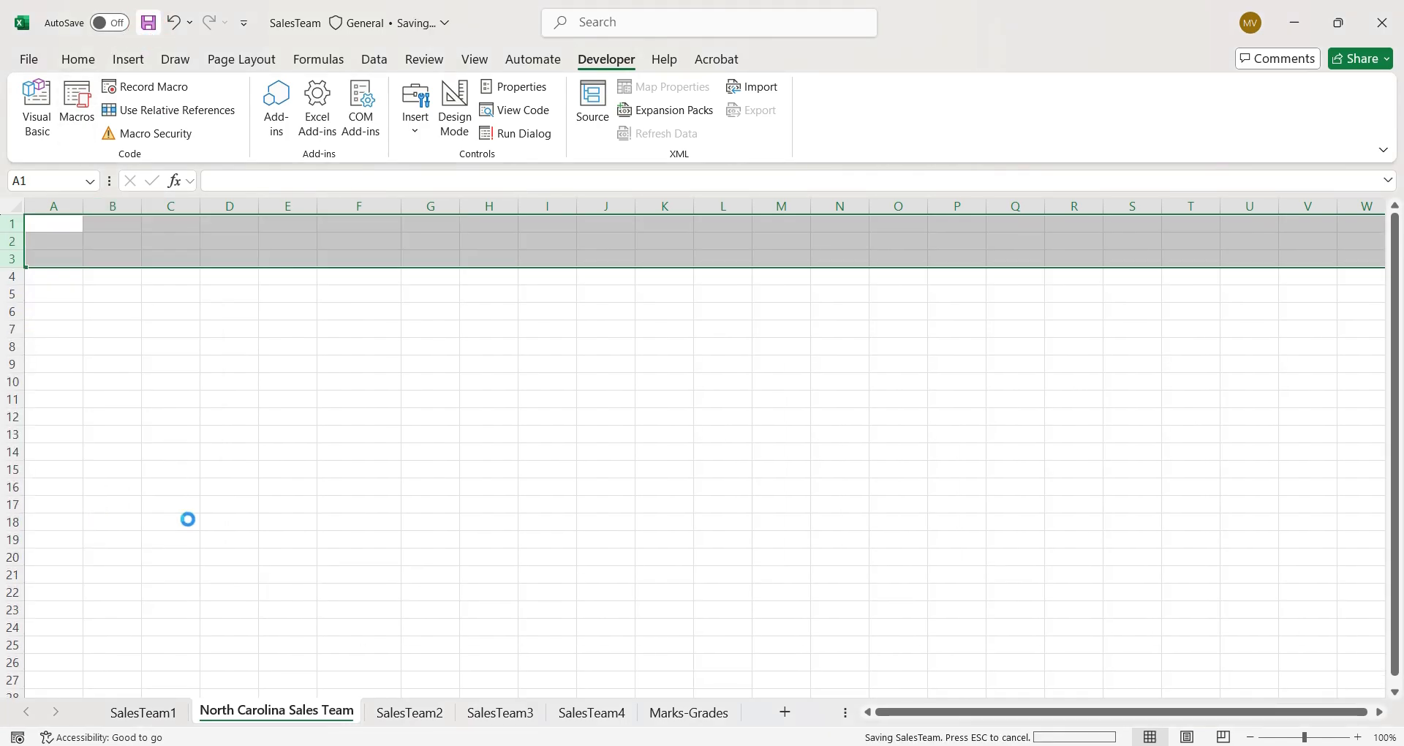
left_click(151, 712)
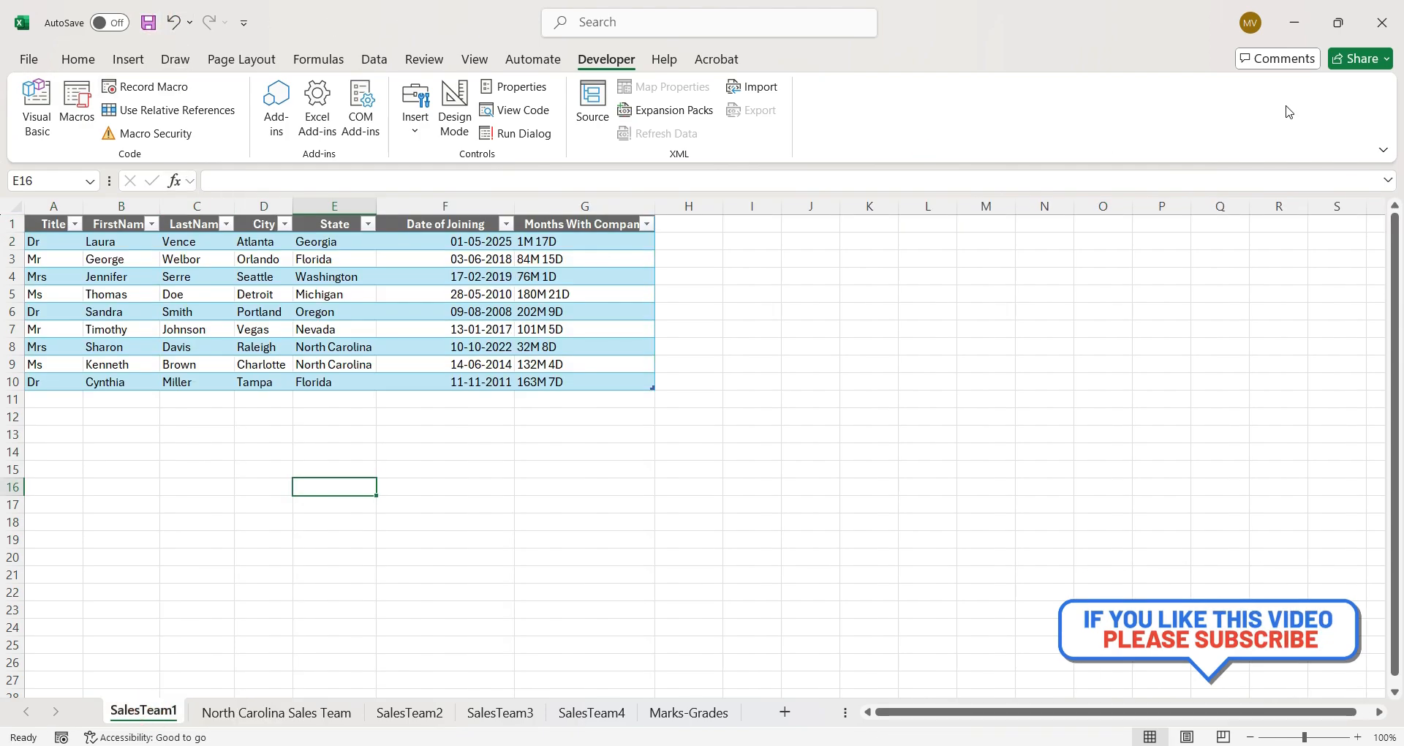
left_click(1370, 34)
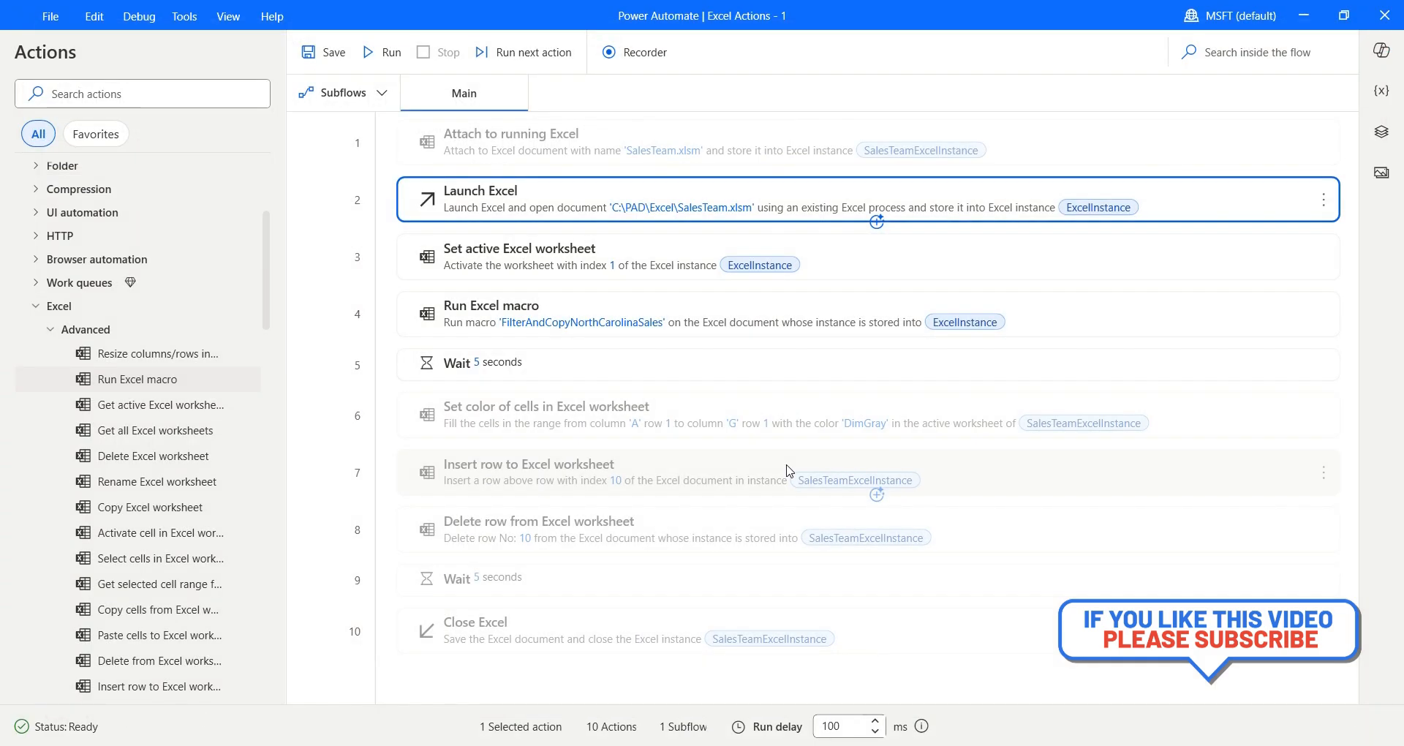
Move the 5-second Wait action above Run Excel macro, run the flow, and dismiss the macro's message
left_click_drag(587, 365, 591, 302)
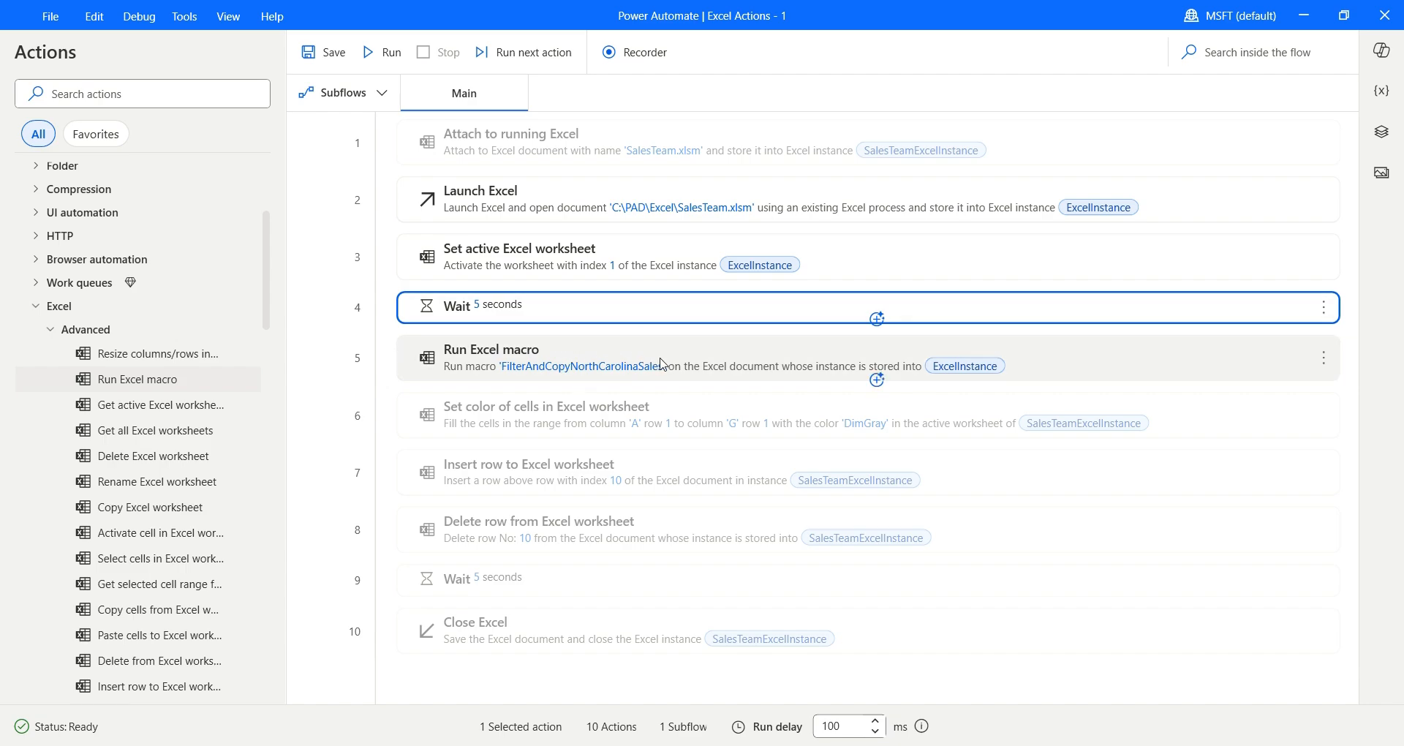
left_click(385, 58)
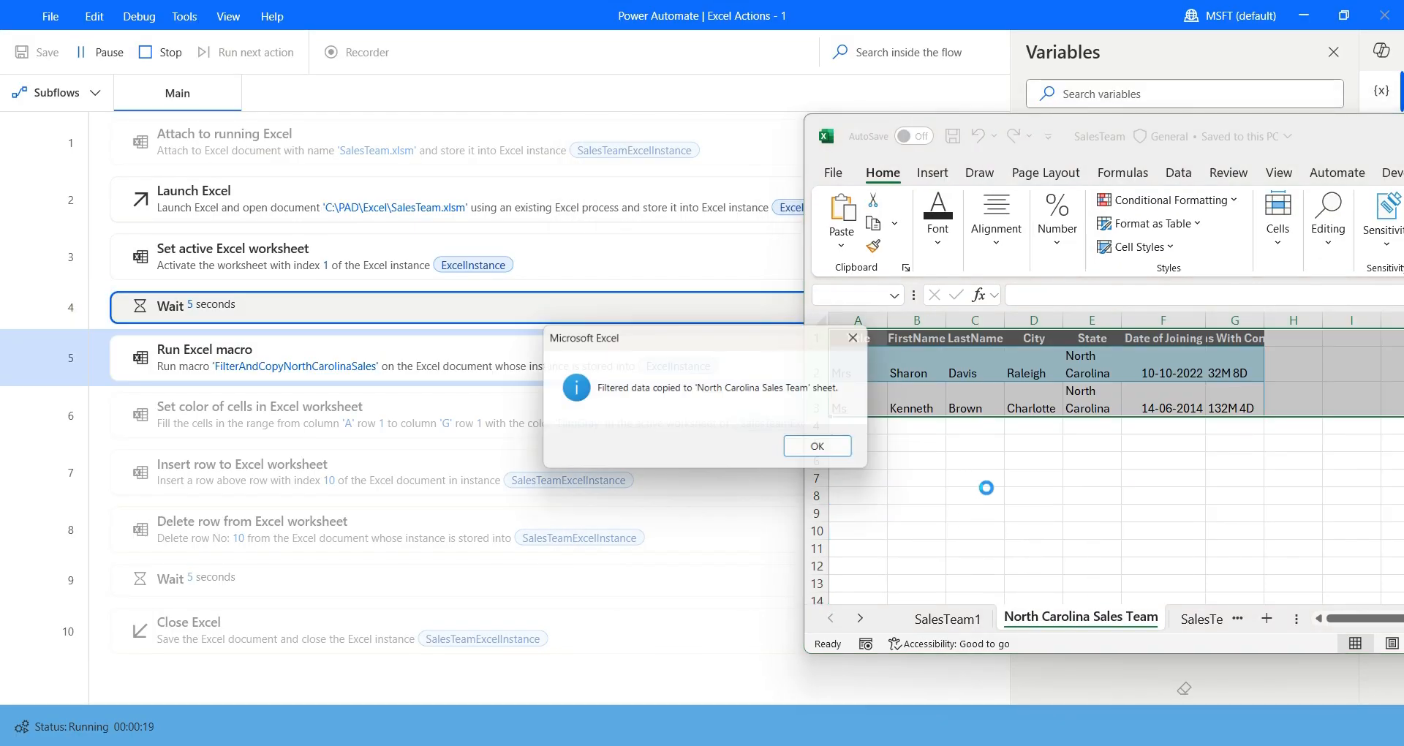
left_click(819, 450)
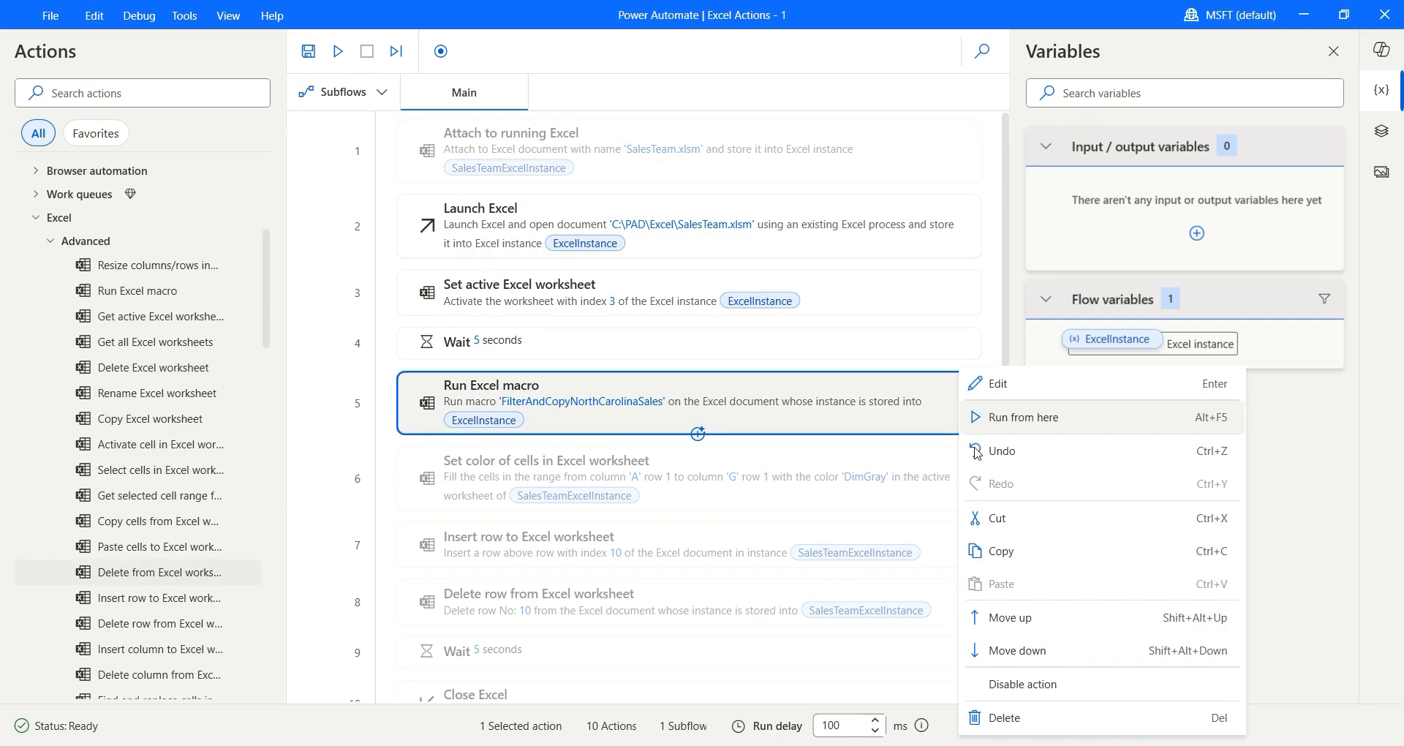
Delete the Run Excel macro action from the flow and disable the 5-second Wait action after Set active Excel worksheet
left_click(1016, 716)
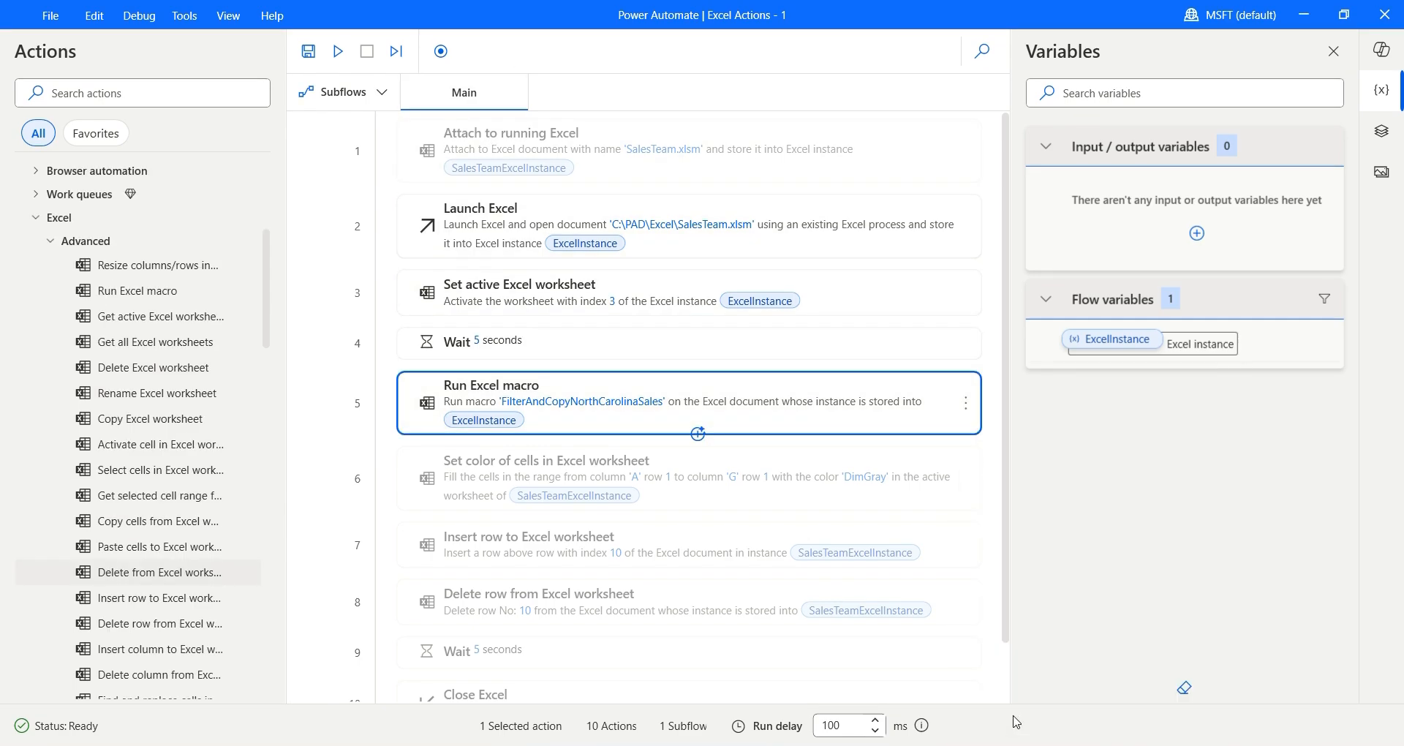
left_click(976, 349)
left_click(1046, 651)
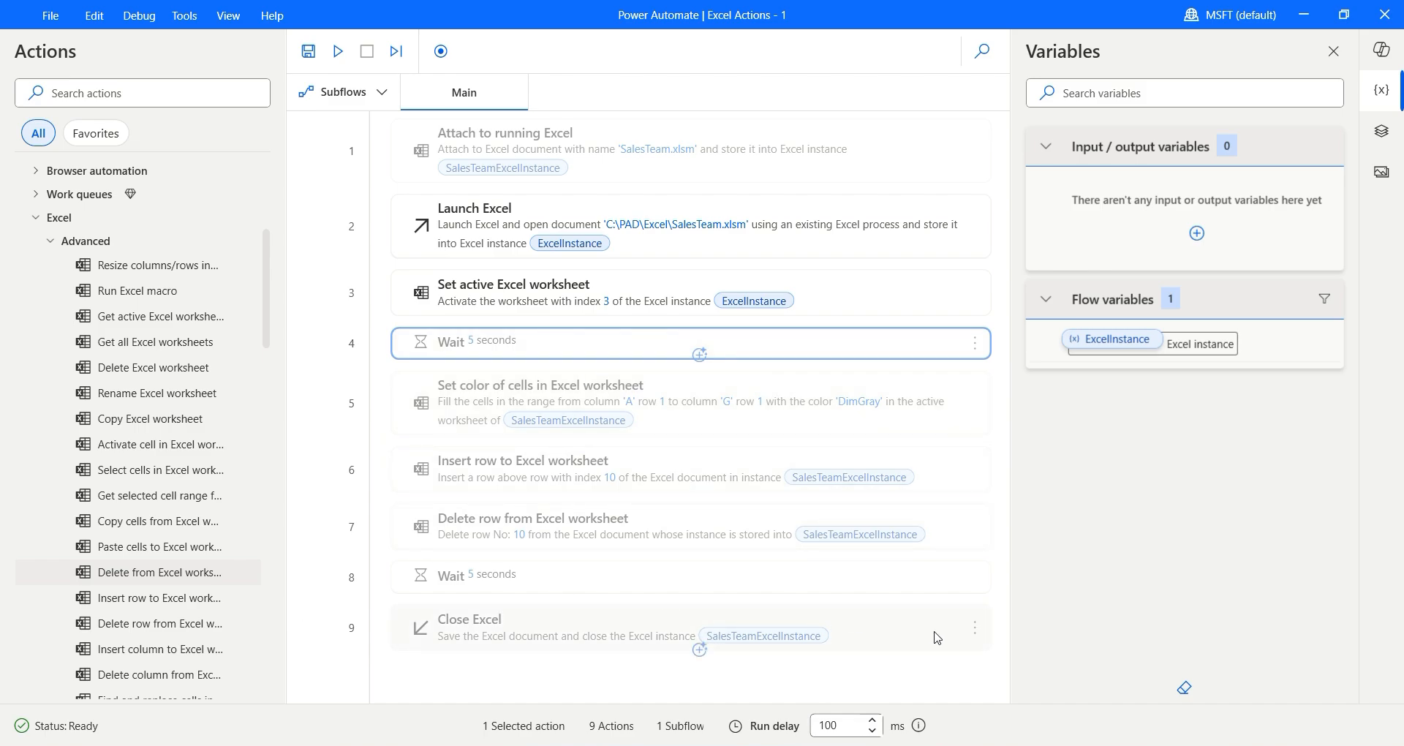
Switch to Excel's SalesTeam3 sheet and examine the XXXX entries in the State column, cells E9:E10
left_click(990, 745)
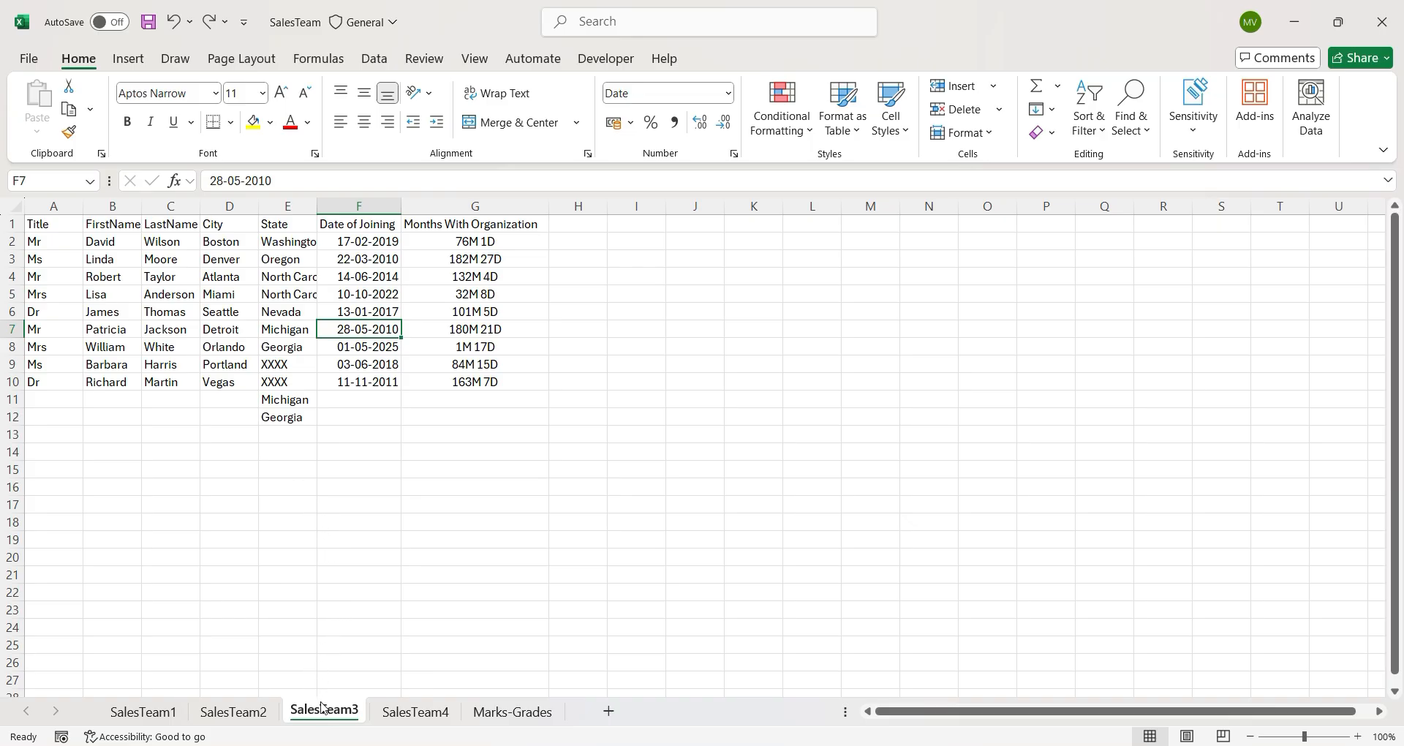
left_click_drag(285, 364, 286, 383)
left_click(303, 469)
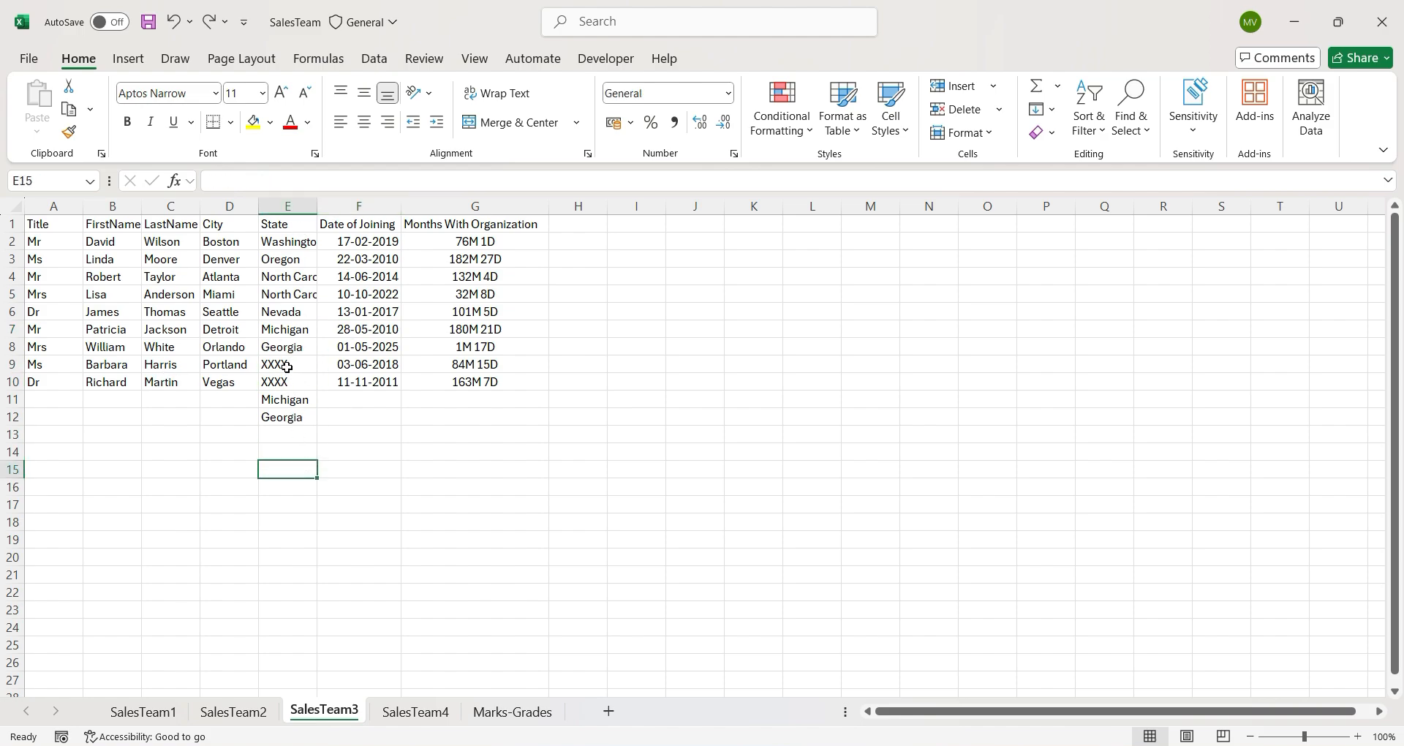
Delete the two XXXX cells E9:E10 from SalesTeam3's State column, shifting the cells below up
mouse_move(286, 365)
left_mouse_down()
mouse_move(288, 380)
mouse_move(252, 379)
mouse_move(290, 381)
left_mouse_up()
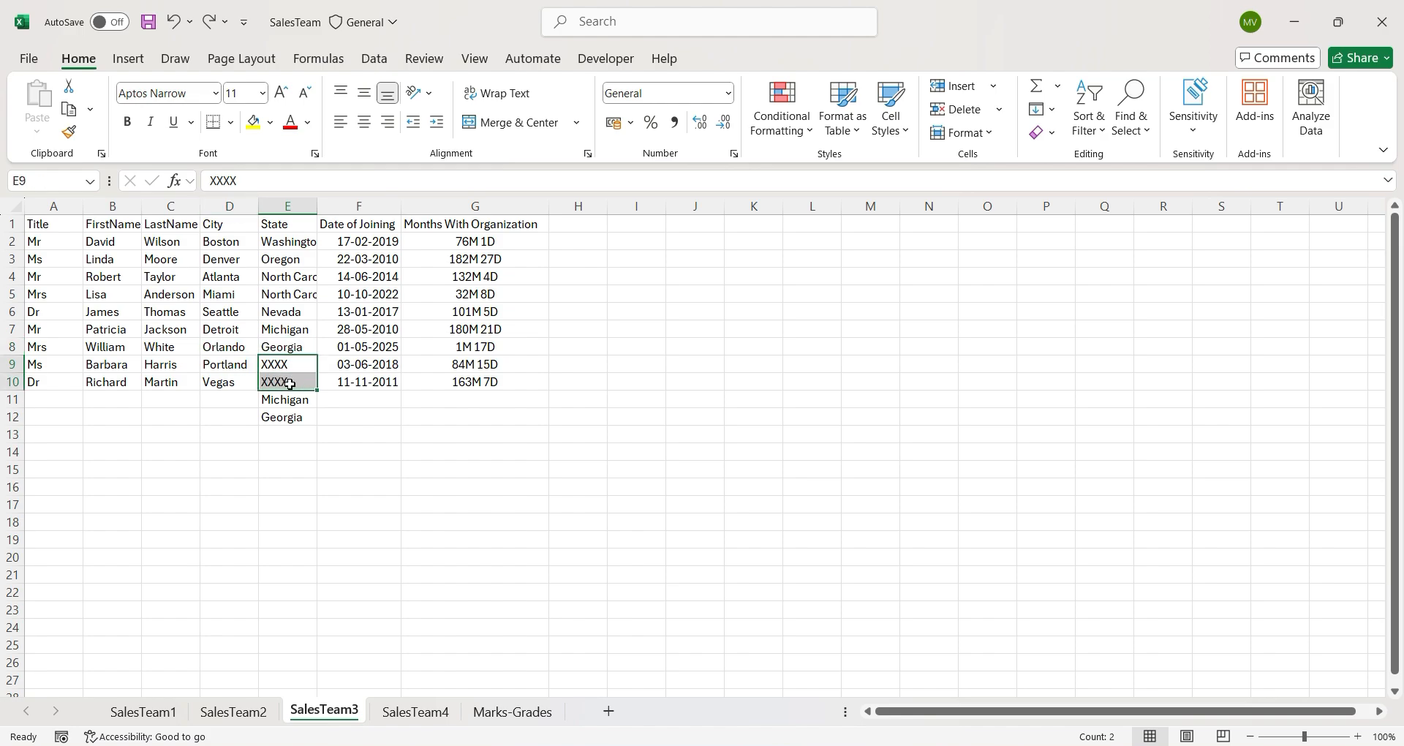
right_click(290, 381)
left_click(318, 349)
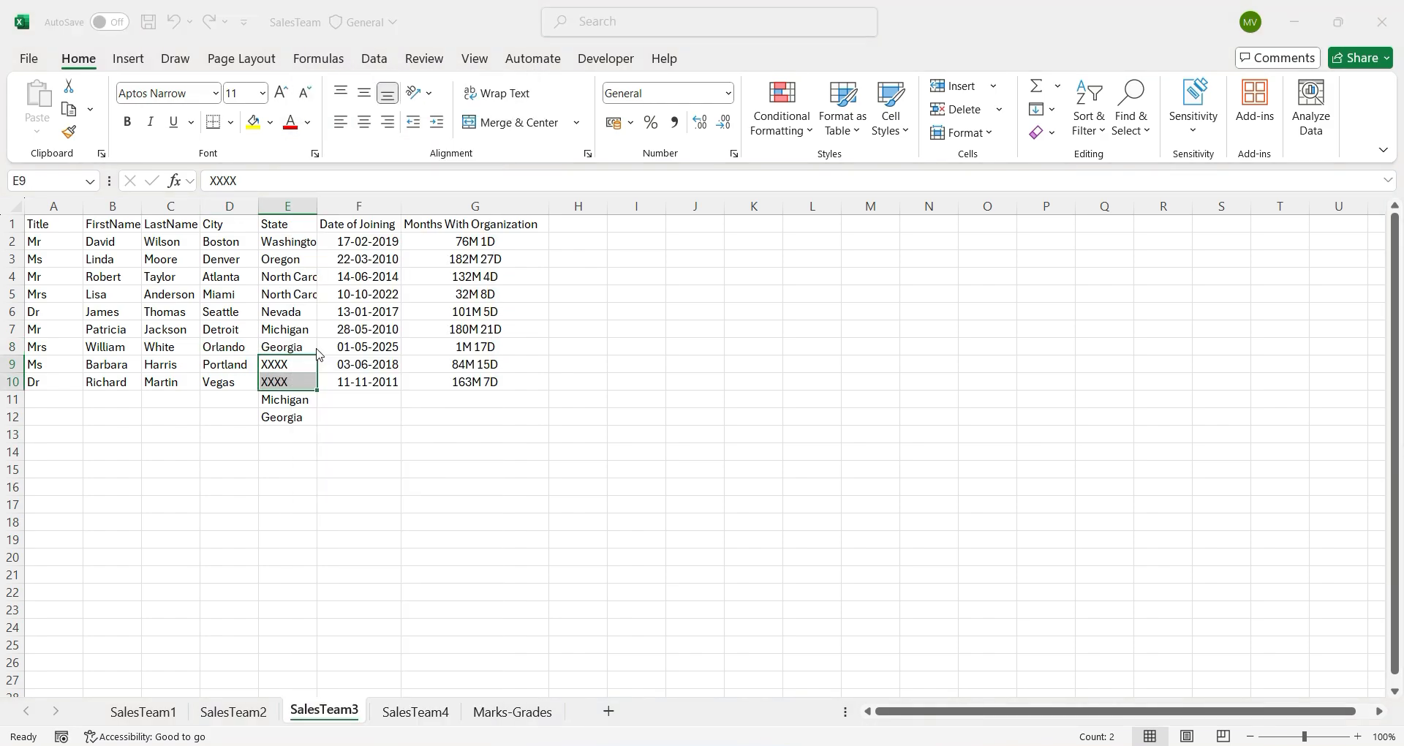
left_click_drag(302, 301, 644, 247)
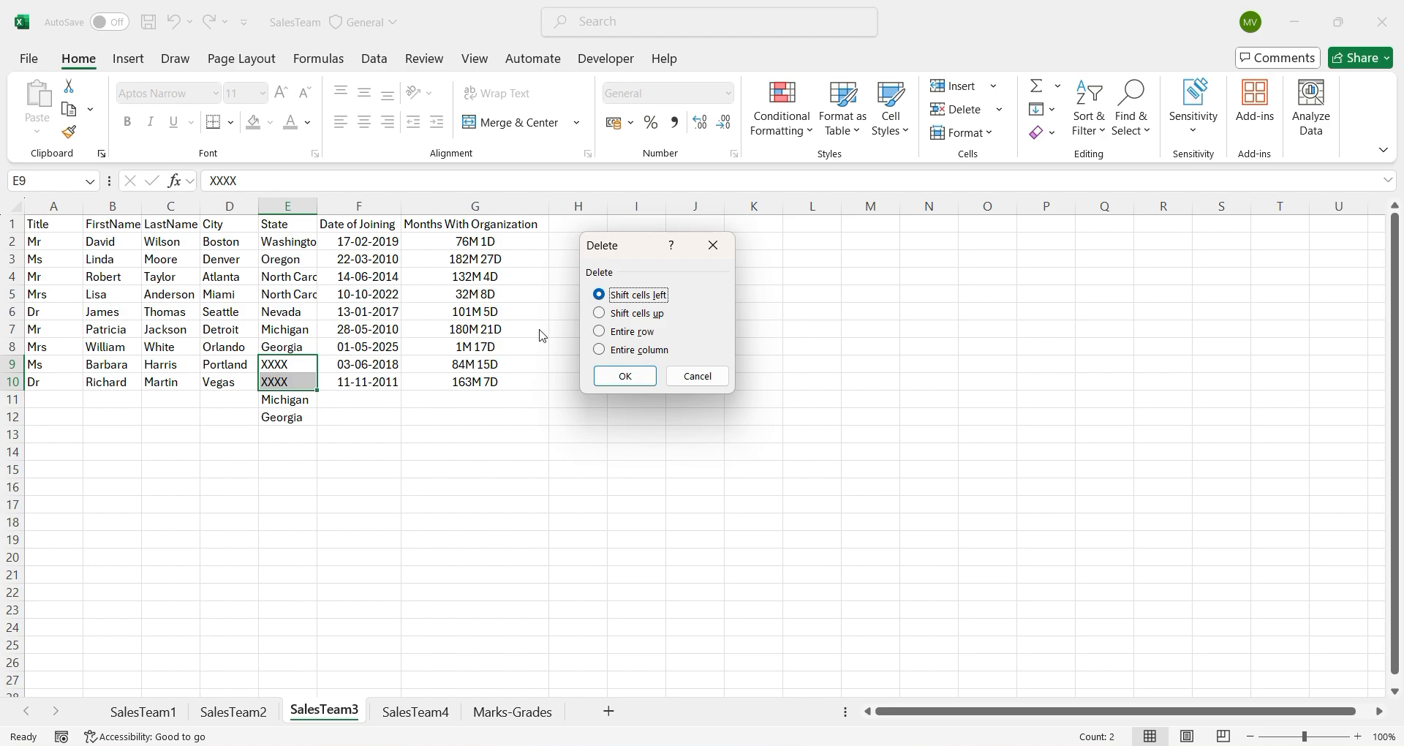
left_click(662, 319)
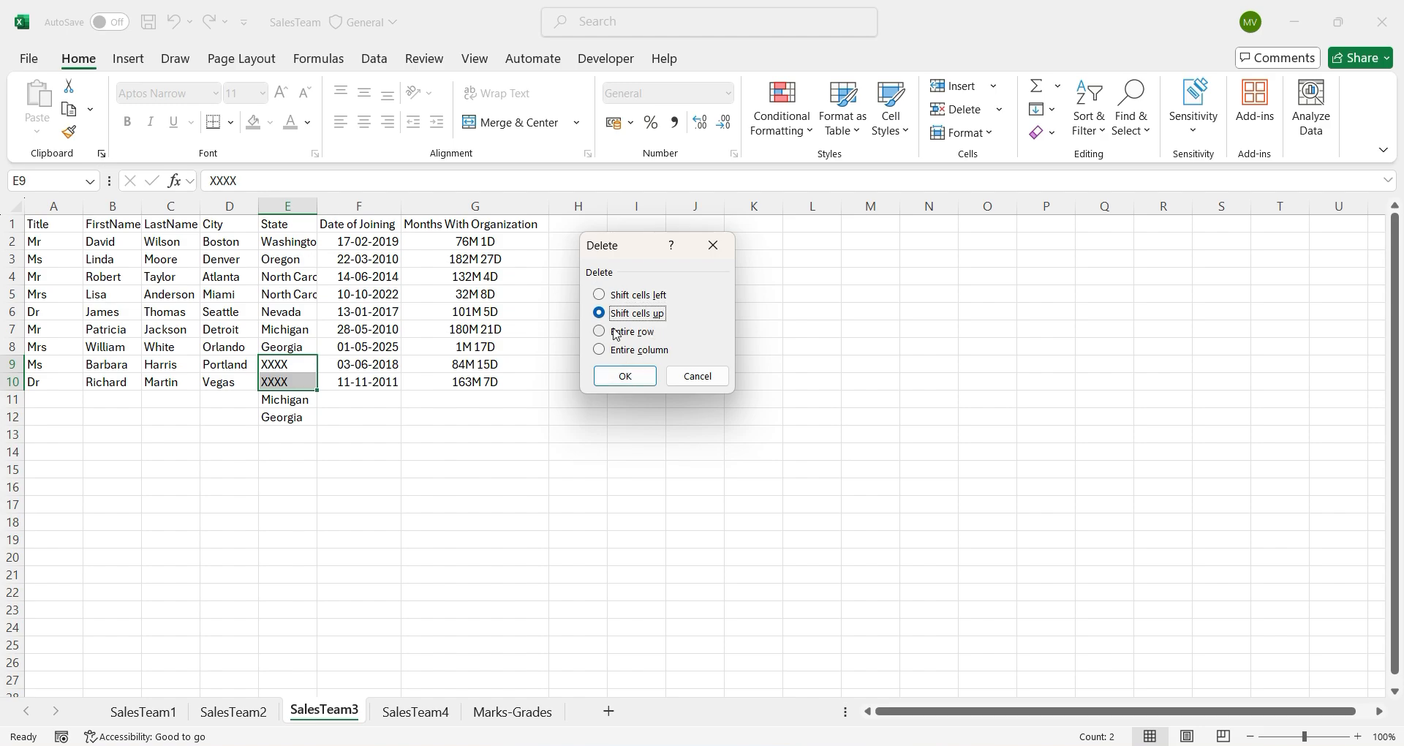
left_click(626, 374)
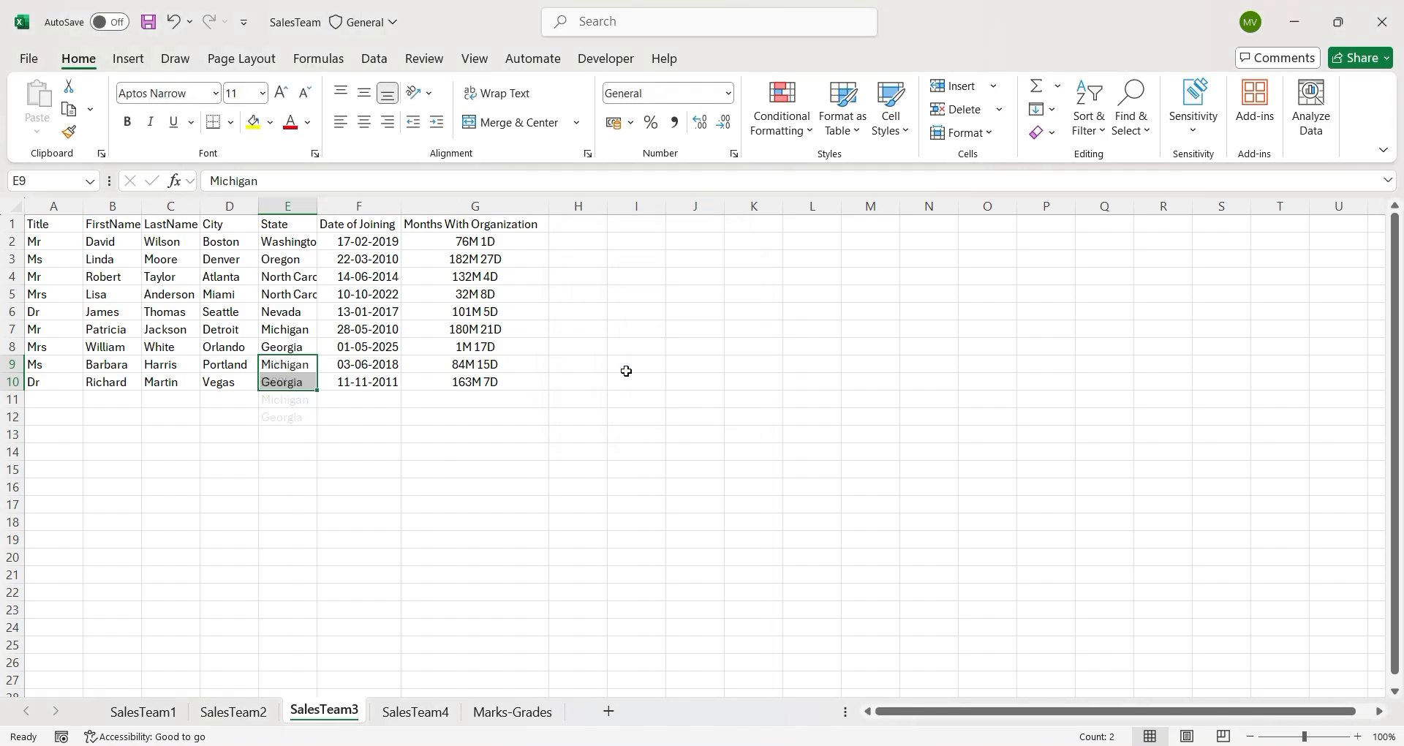
Undo the deletion of the State cells and save the SalesTeam workbook
left_click(316, 433)
key("ctrl+z")
left_click(255, 434)
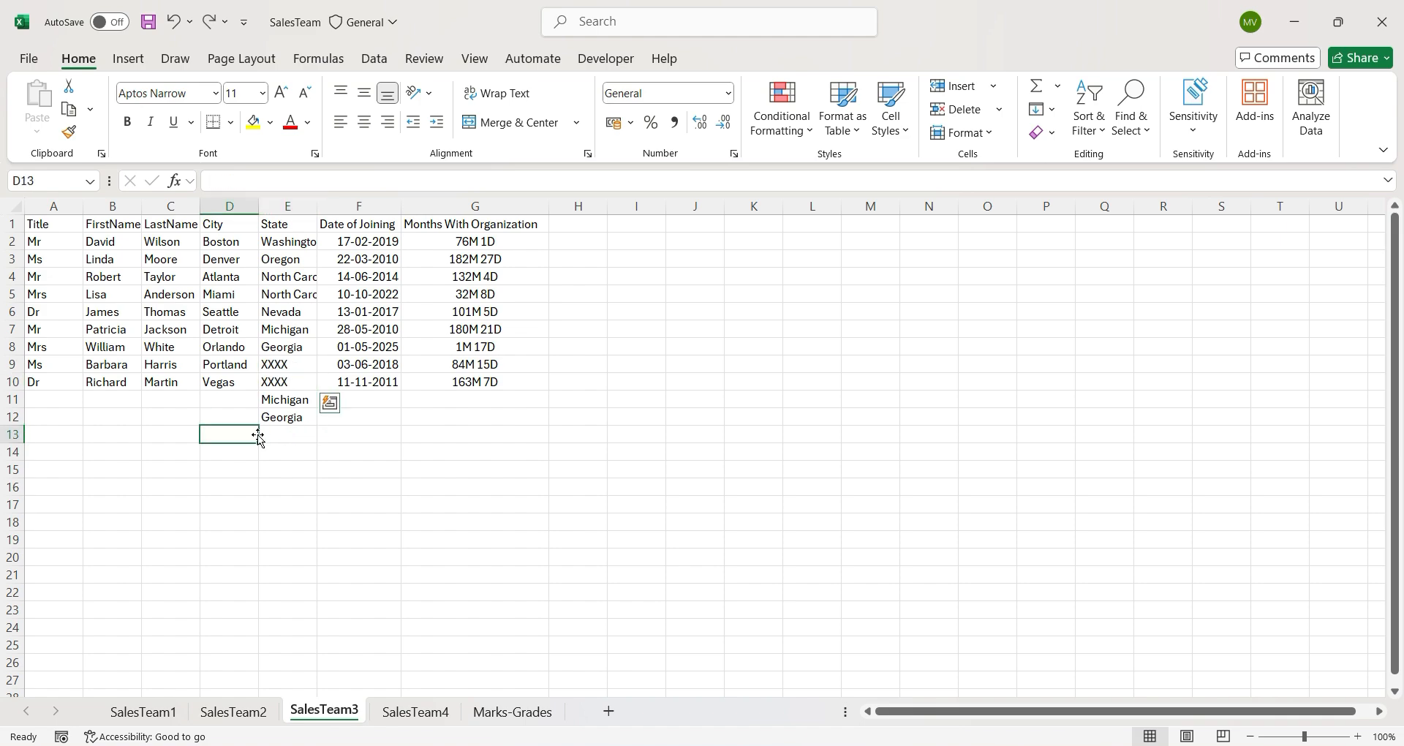
left_click(148, 22)
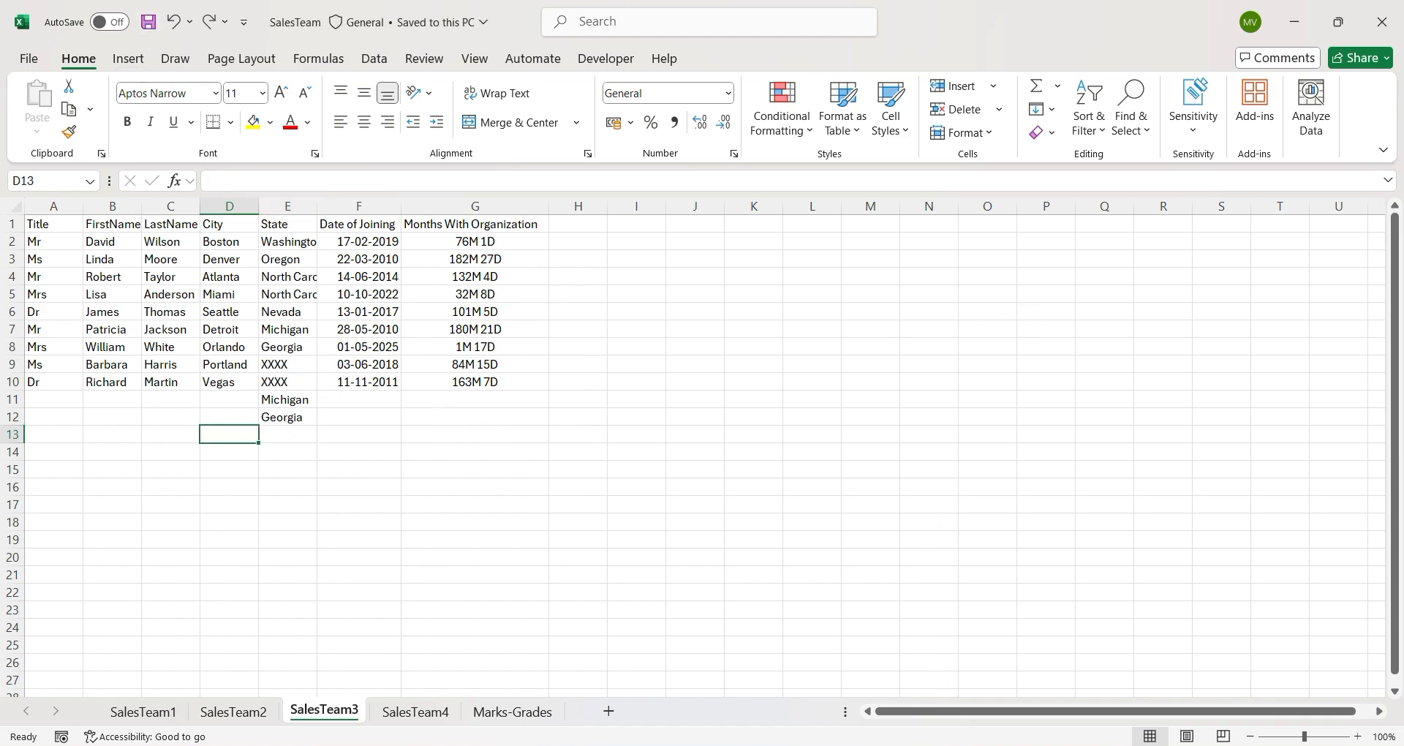
Switch to Power Automate and add a Delete from Excel worksheet action after Set active Excel worksheet, retrieving Values from a range of cells
key("alt+Tab")
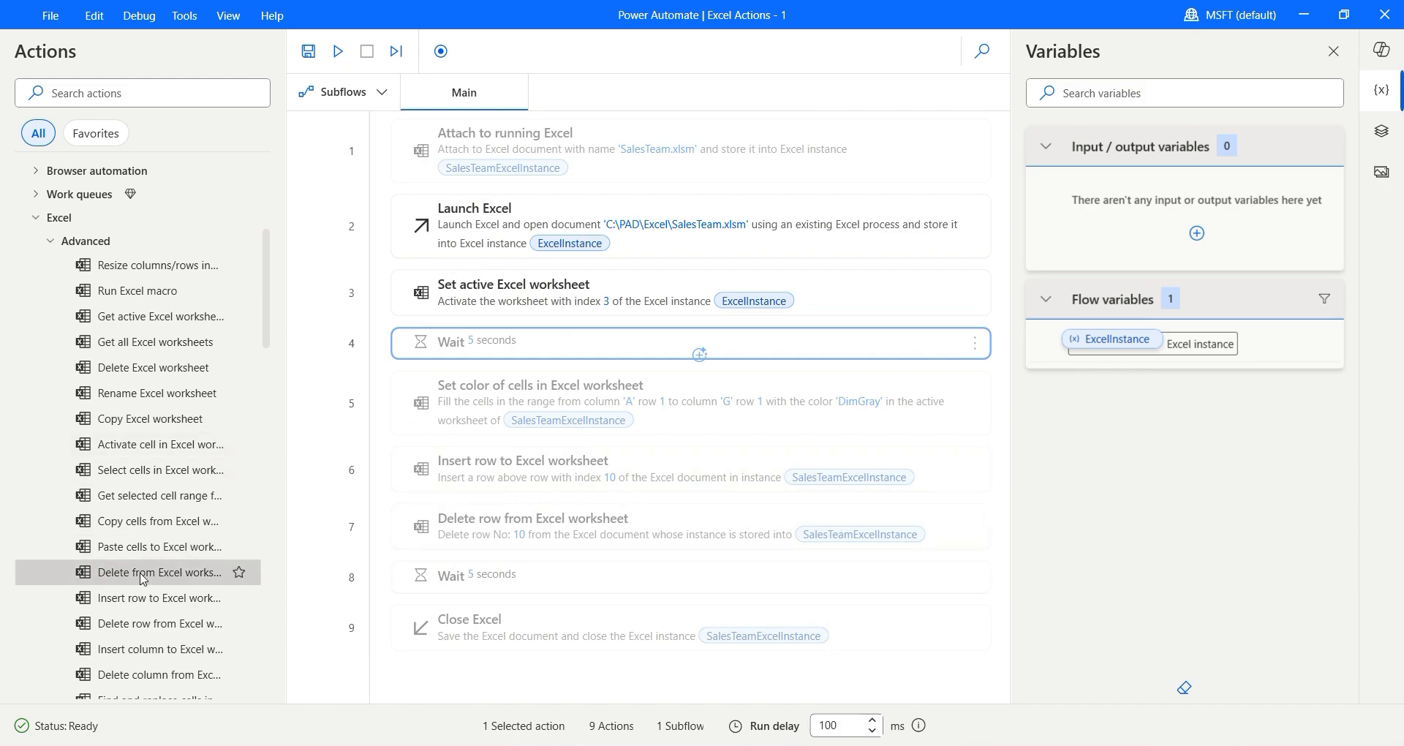
left_click_drag(144, 579, 453, 317)
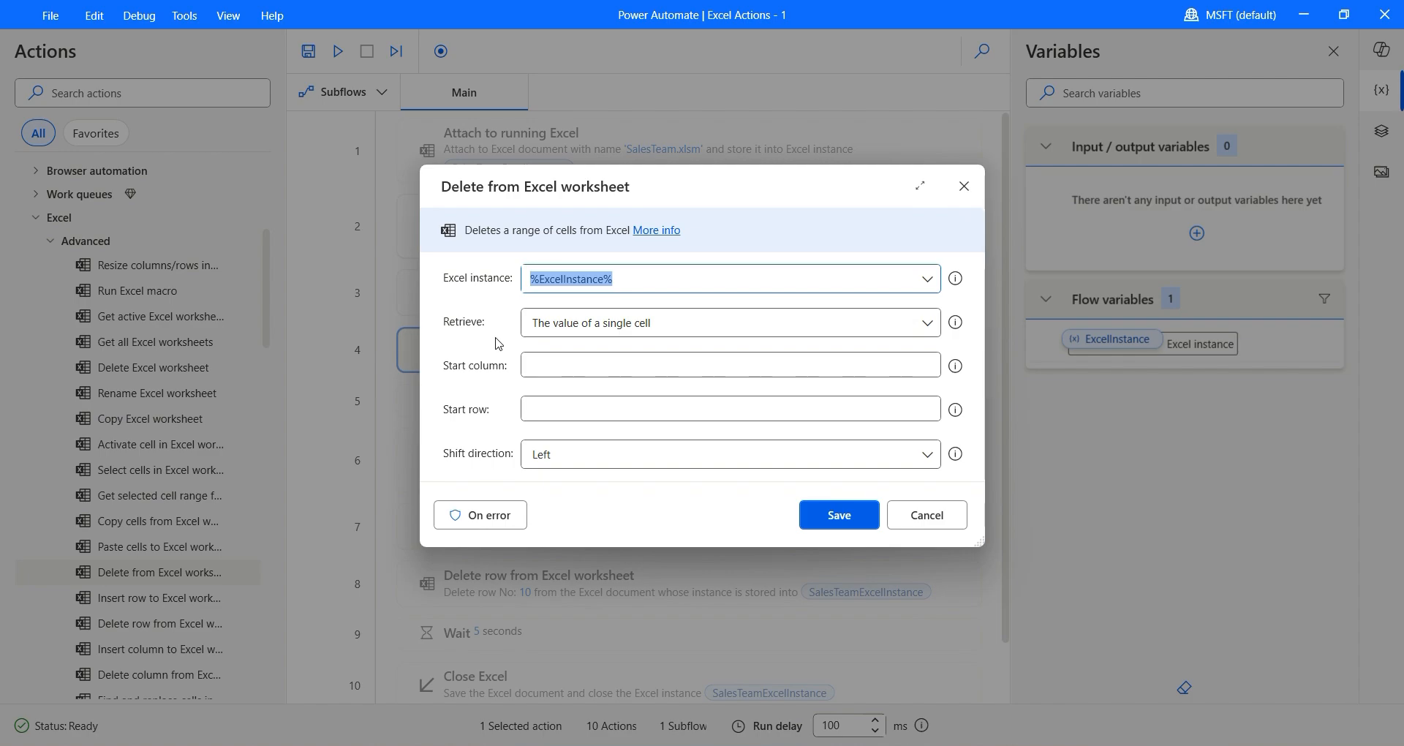
left_click(560, 330)
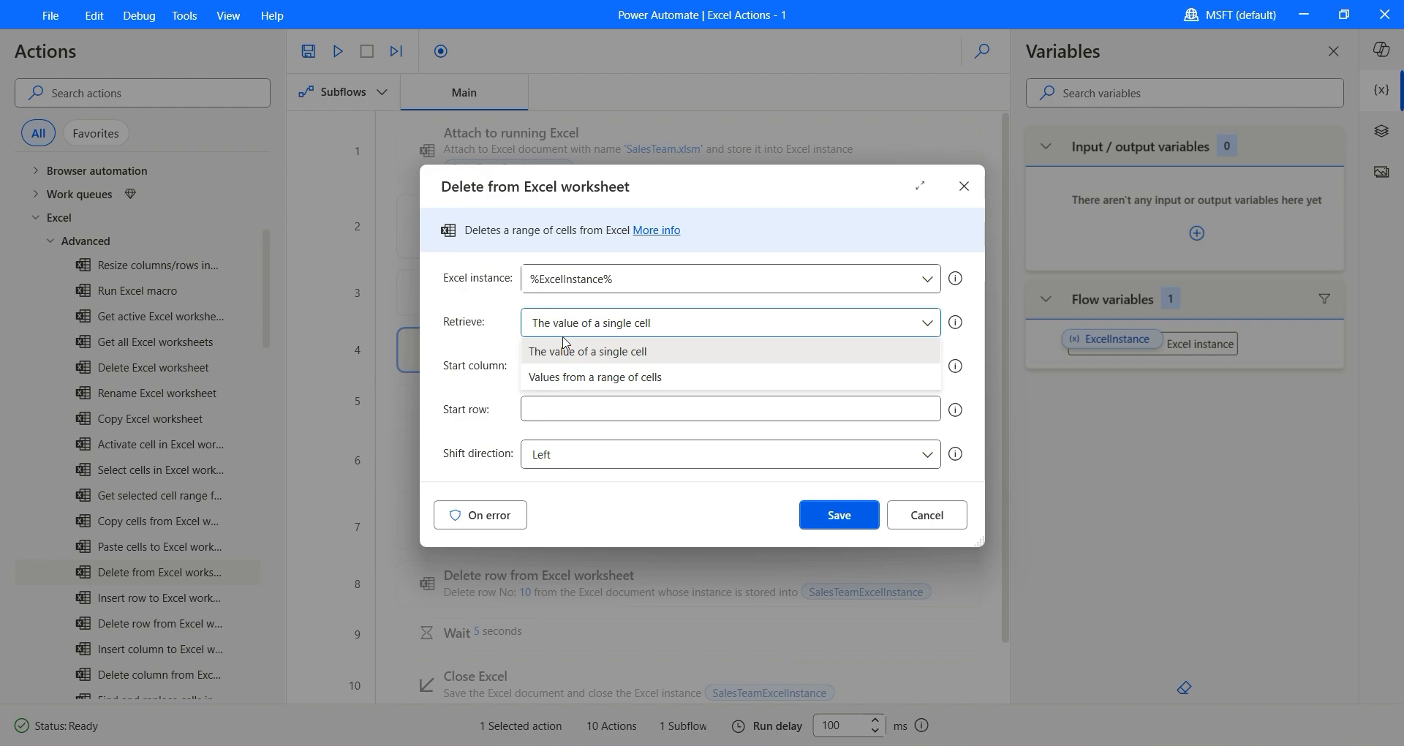
left_click(571, 379)
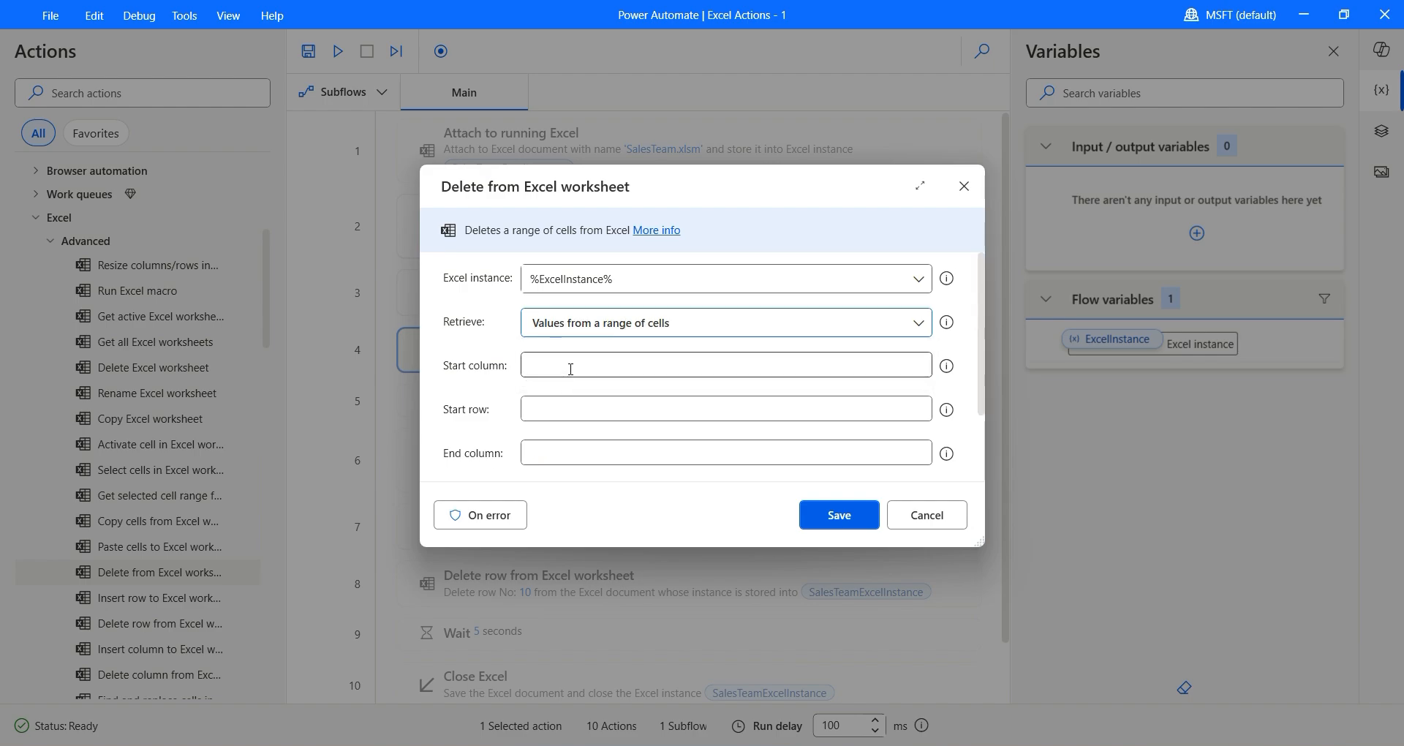
left_click(571, 369)
scroll(570, 409, "down", 1)
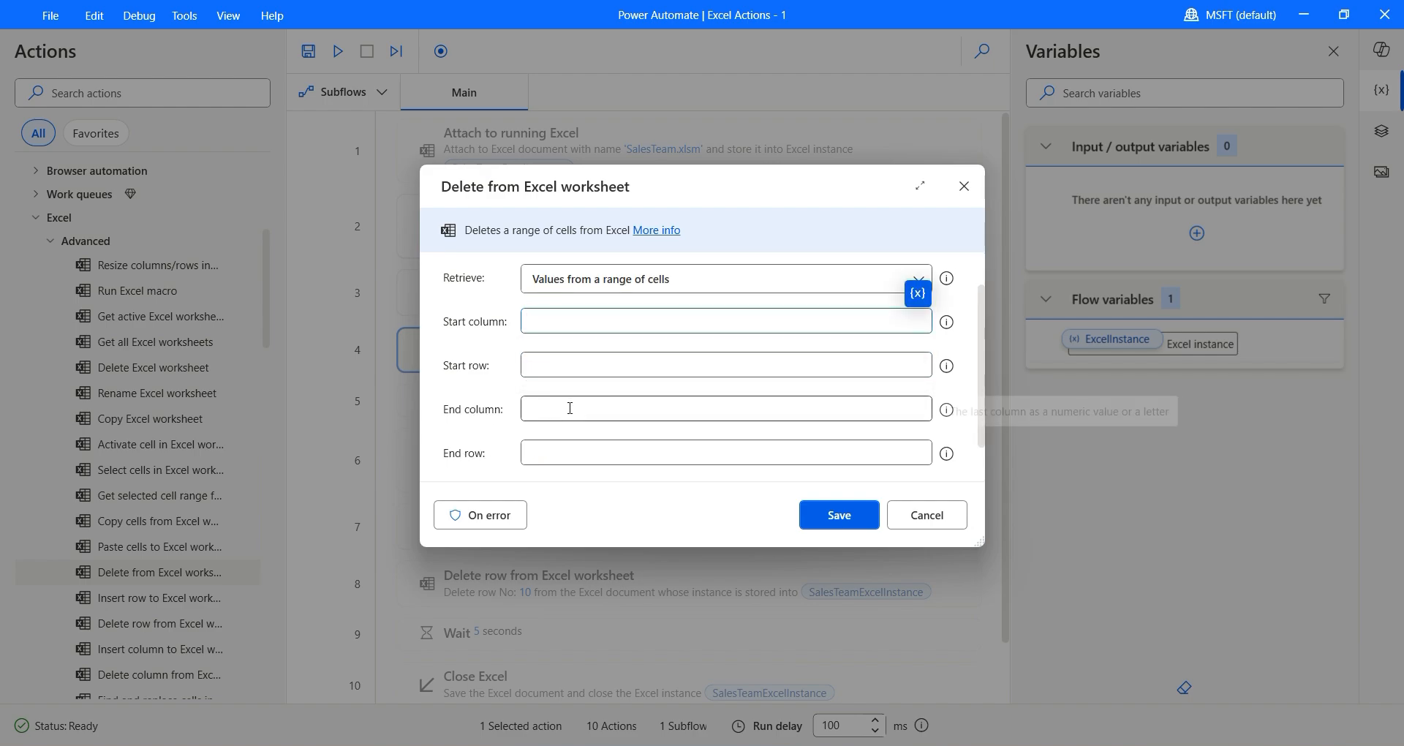
Set the deletion range to start at column E, row 9 and end at column E, row 10, checking the cells in Excel
left_click(906, 745)
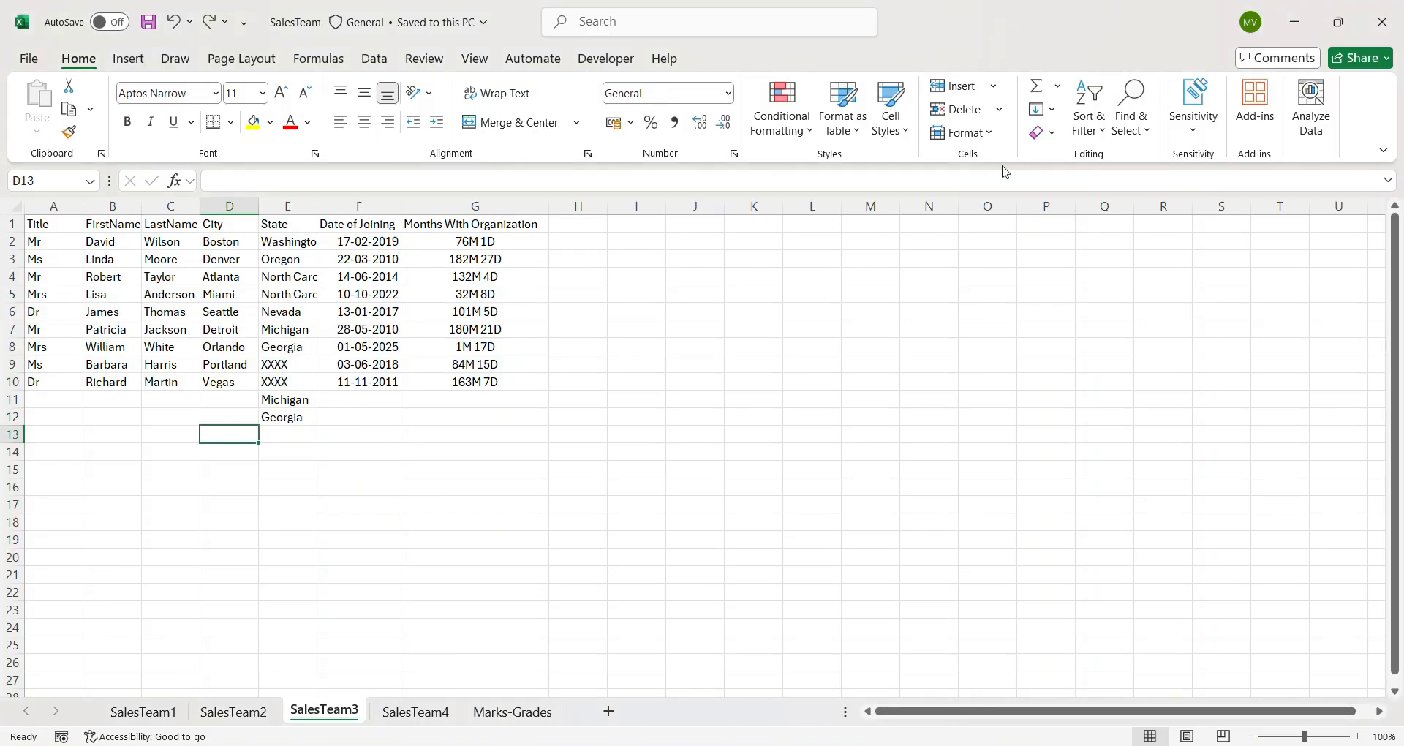
left_click(1294, 22)
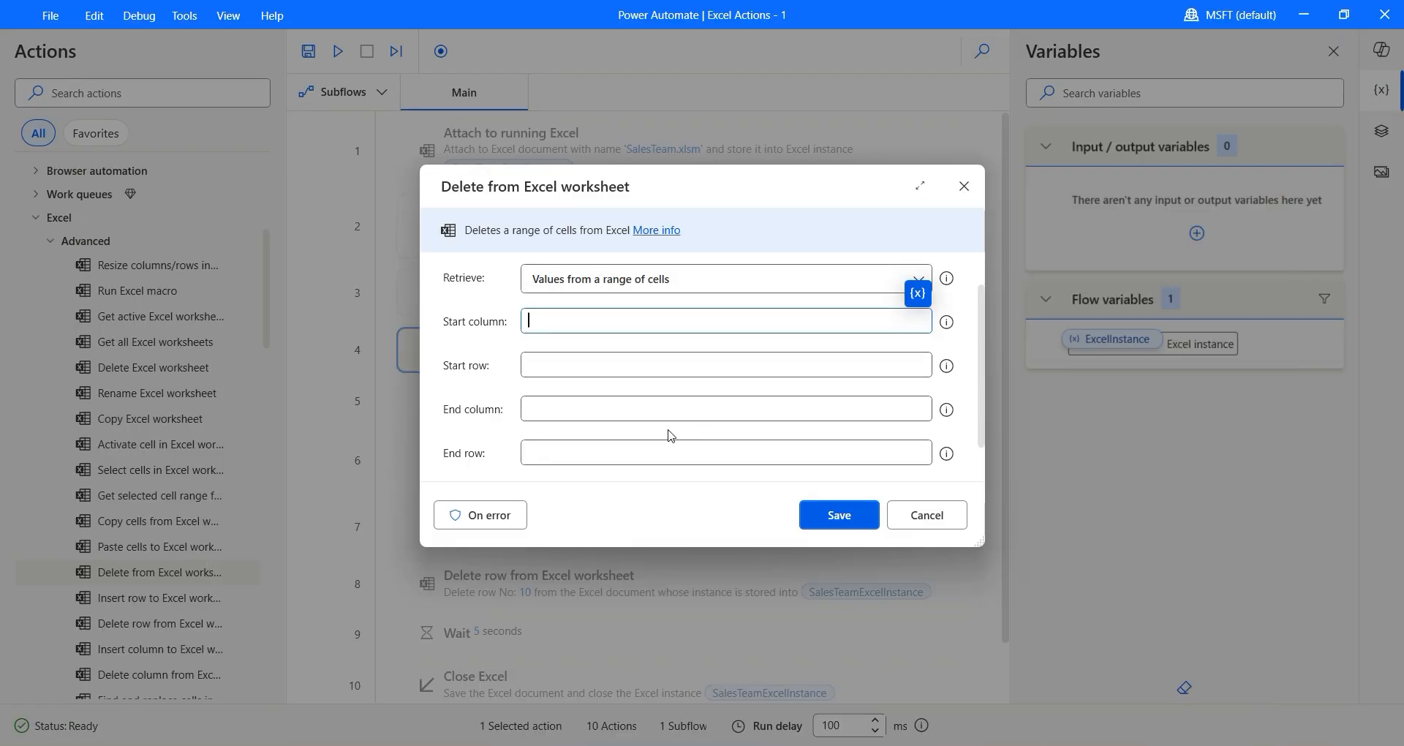
type("E")
left_click(565, 364)
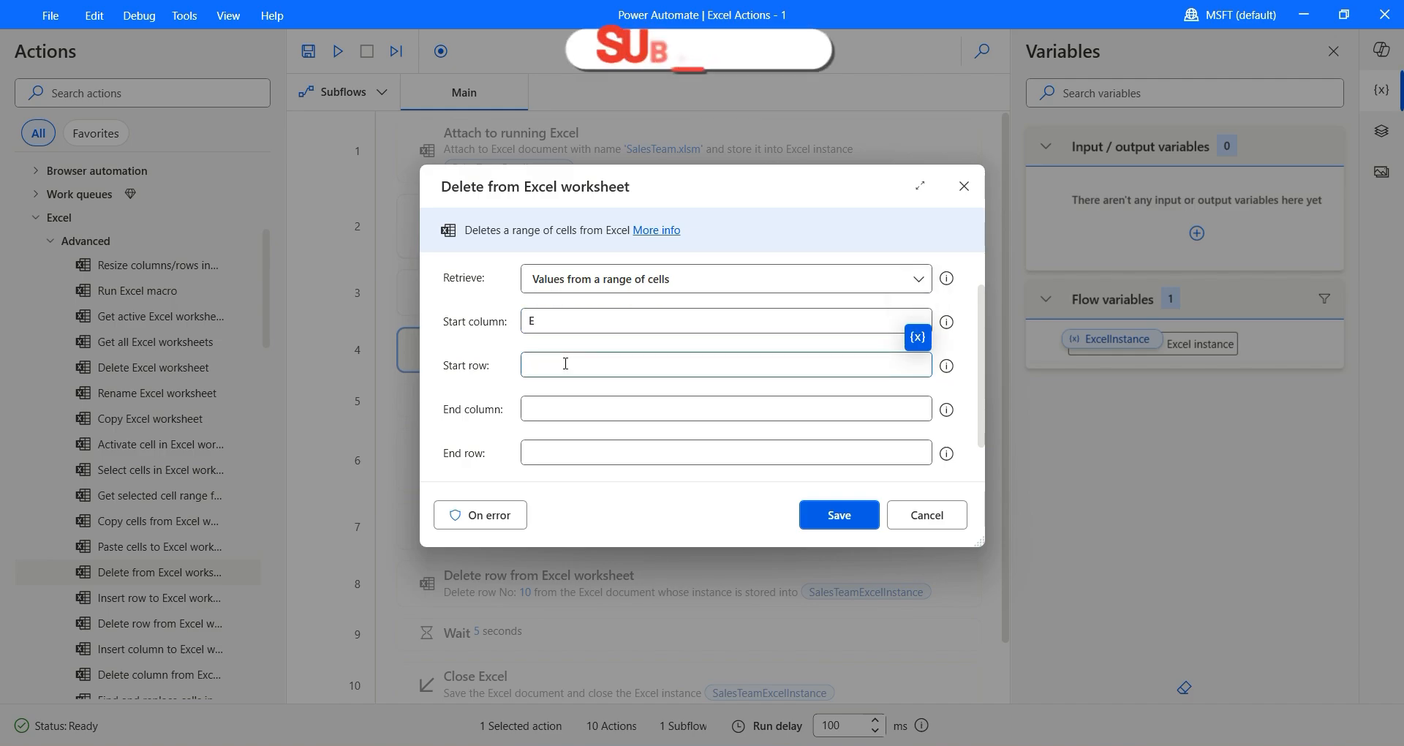
type("9")
left_click(563, 408)
type("E")
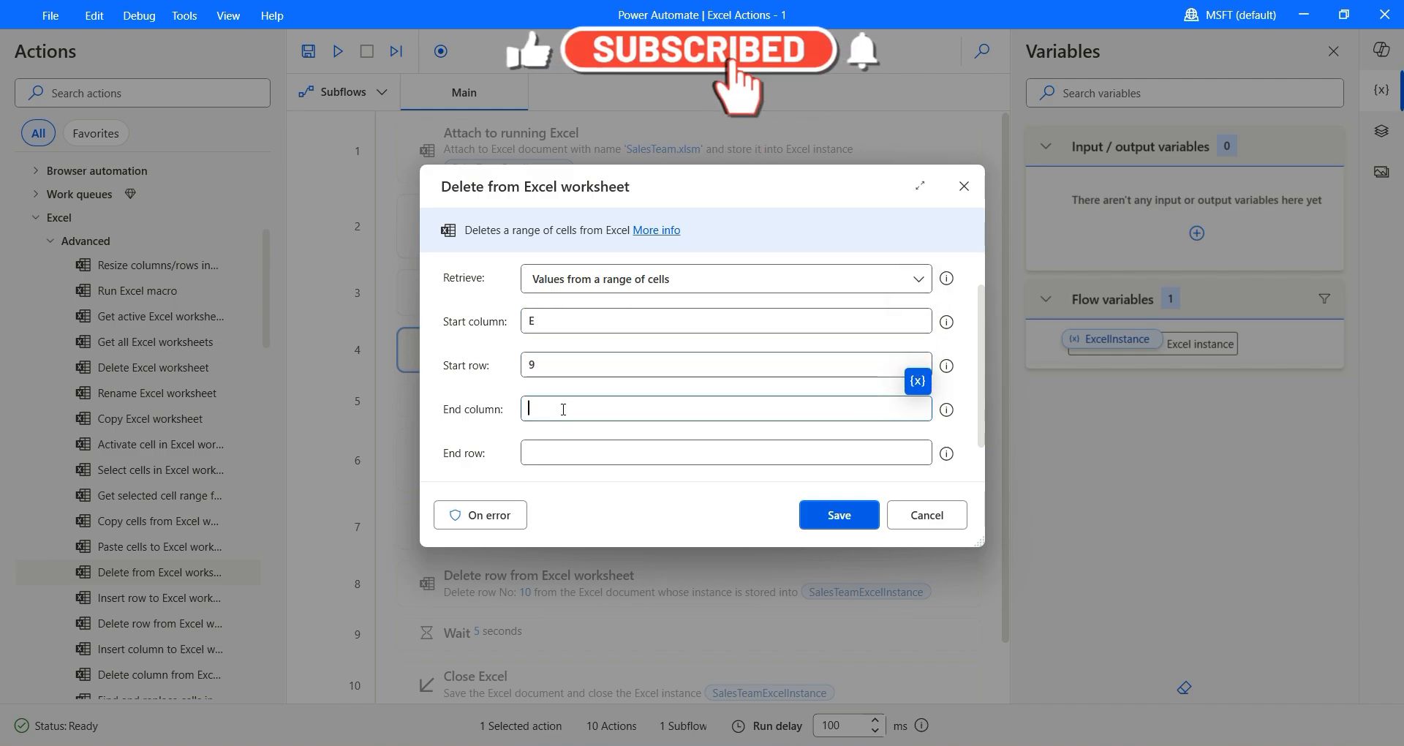
left_click(570, 455)
type("10")
scroll(578, 462, "down", 1)
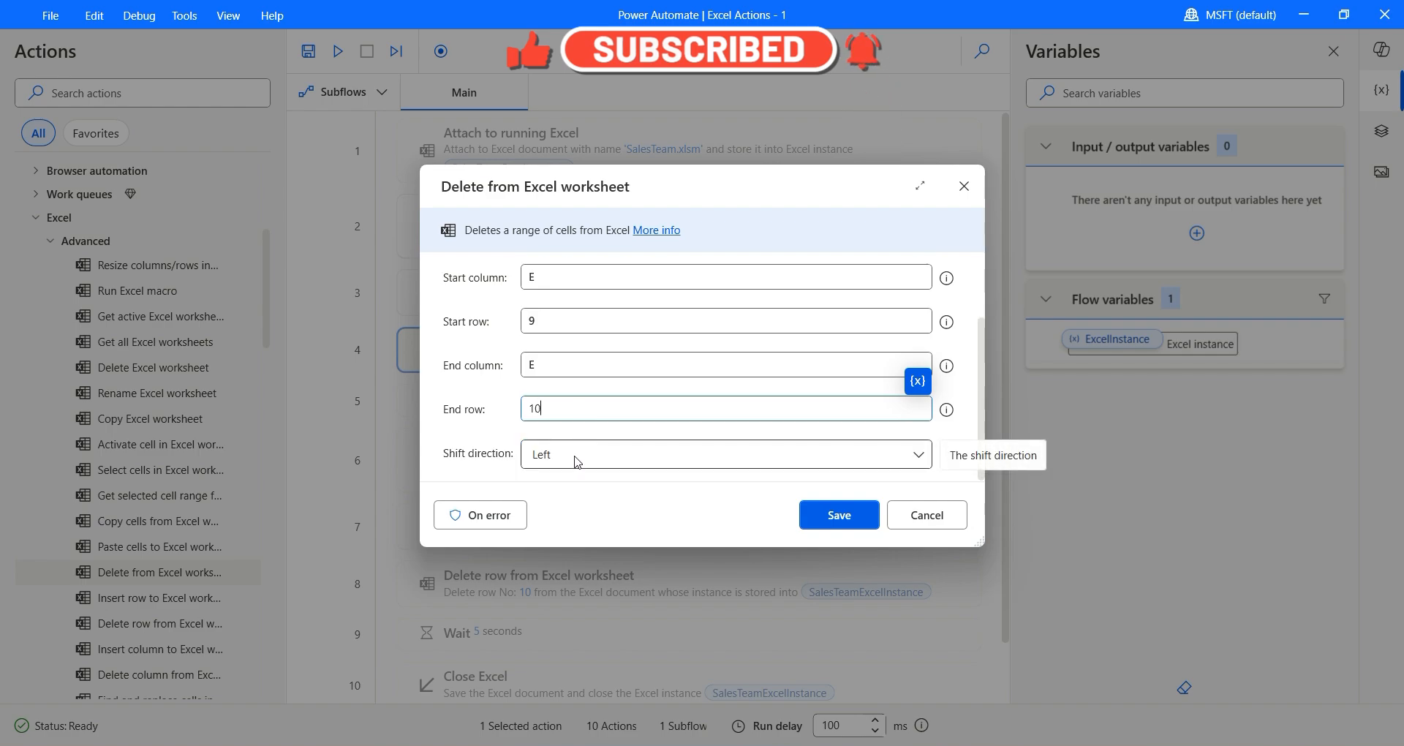
Set the deletion's shift direction to Up and save the action
left_click(577, 461)
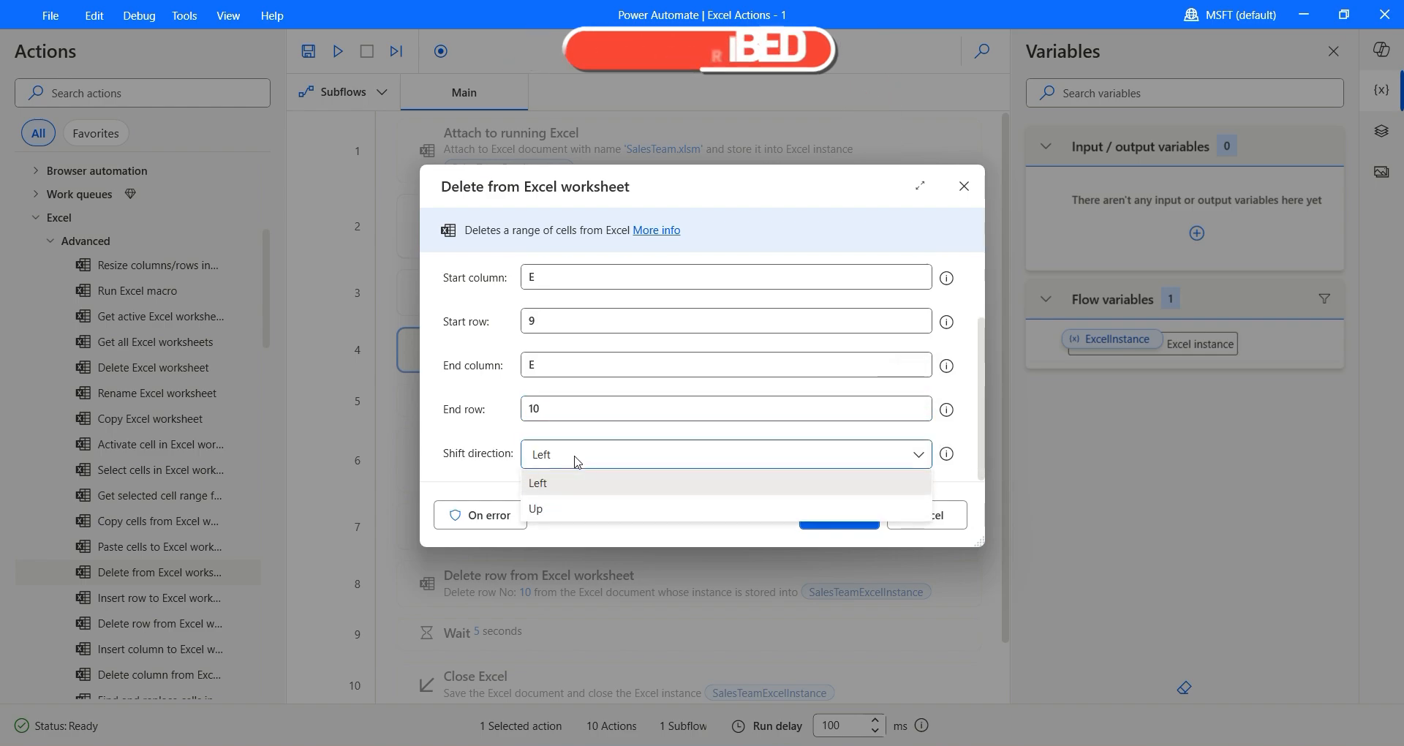
left_click(576, 507)
left_click(833, 514)
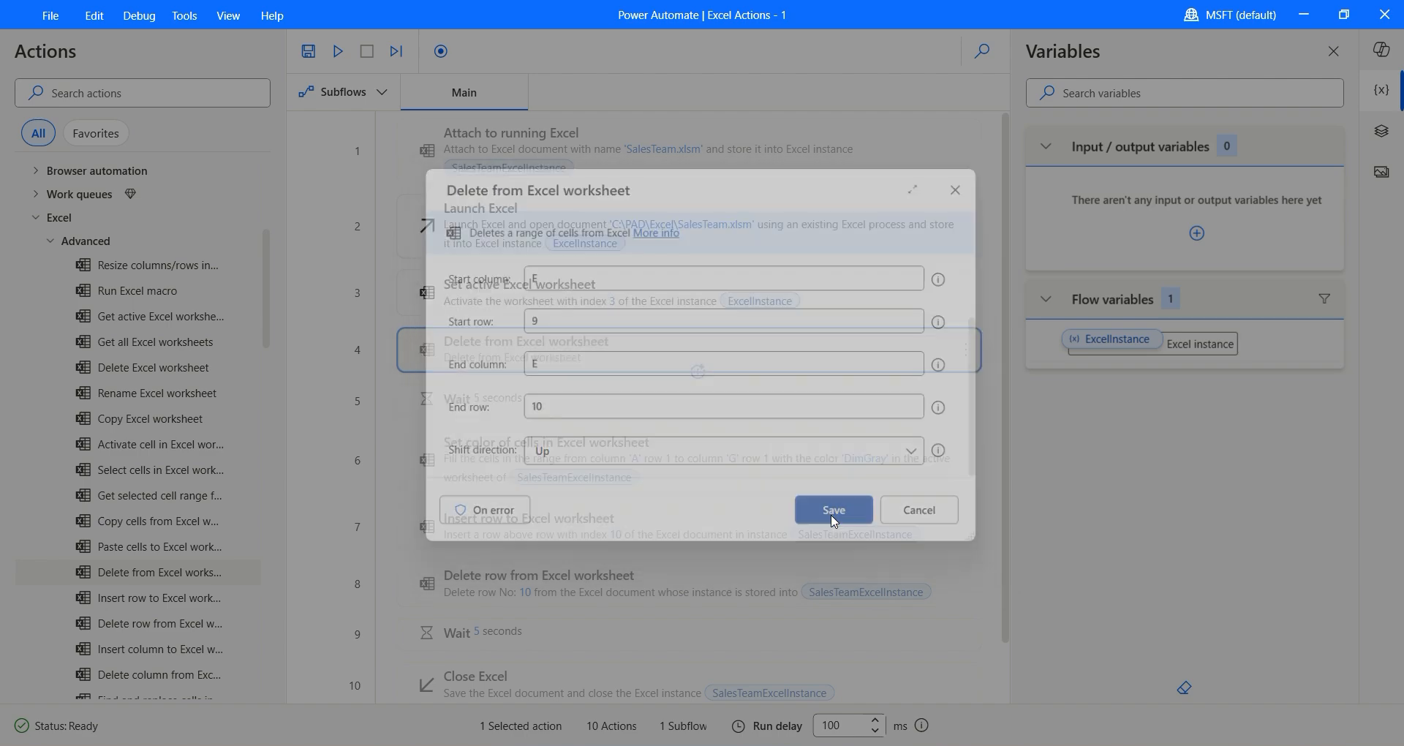
Switch to Excel, save the SalesTeam workbook, and close it
key("alt+Tab")
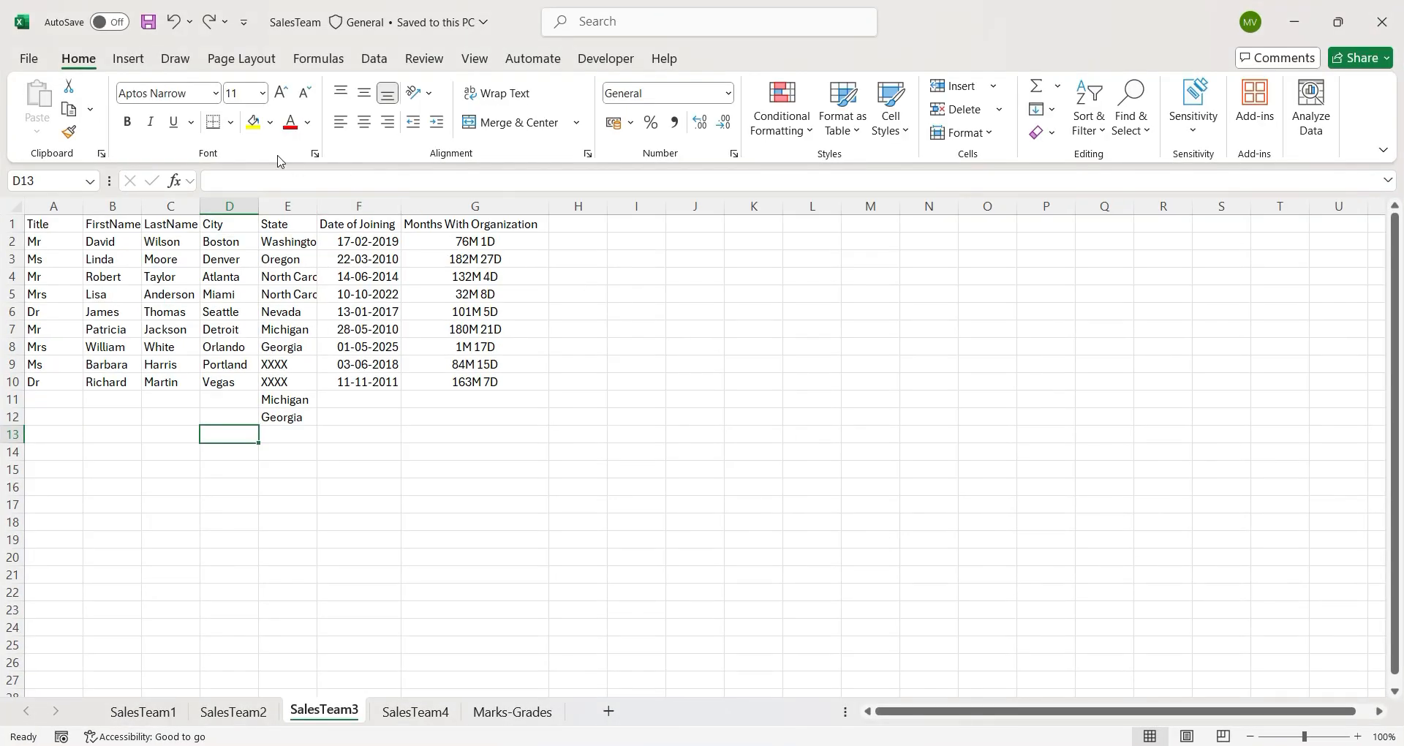
left_click(147, 23)
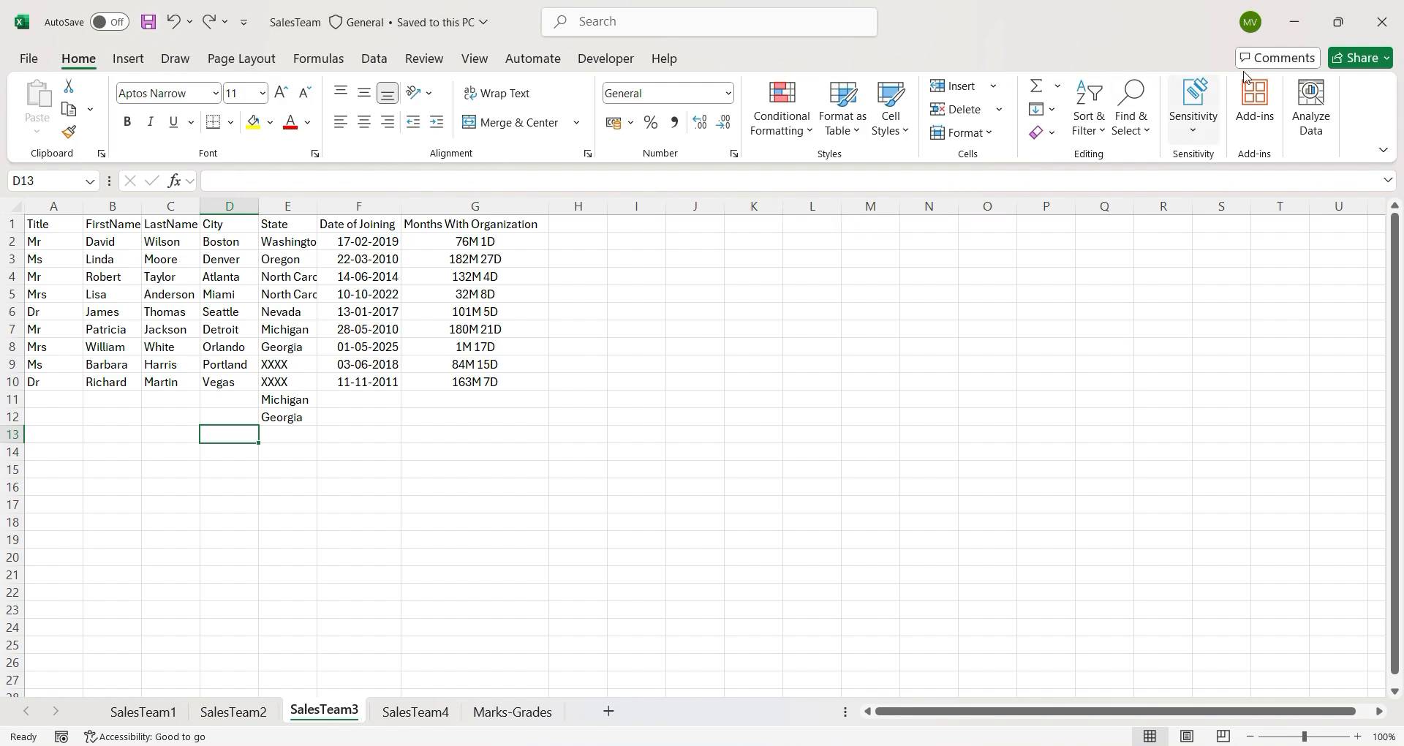
left_click(1374, 22)
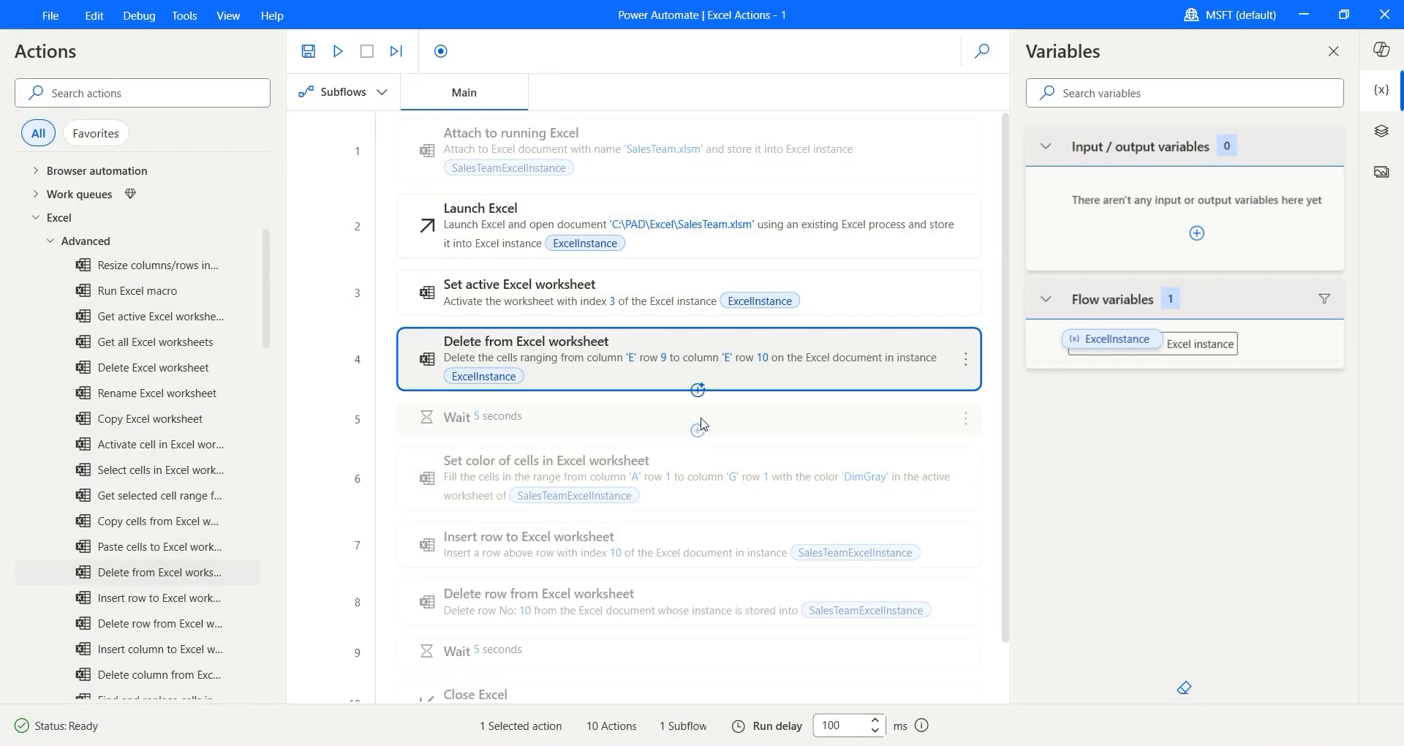
Move the disabled 5-second Wait action above Delete from Excel worksheet and enable it
left_click_drag(886, 437, 863, 343)
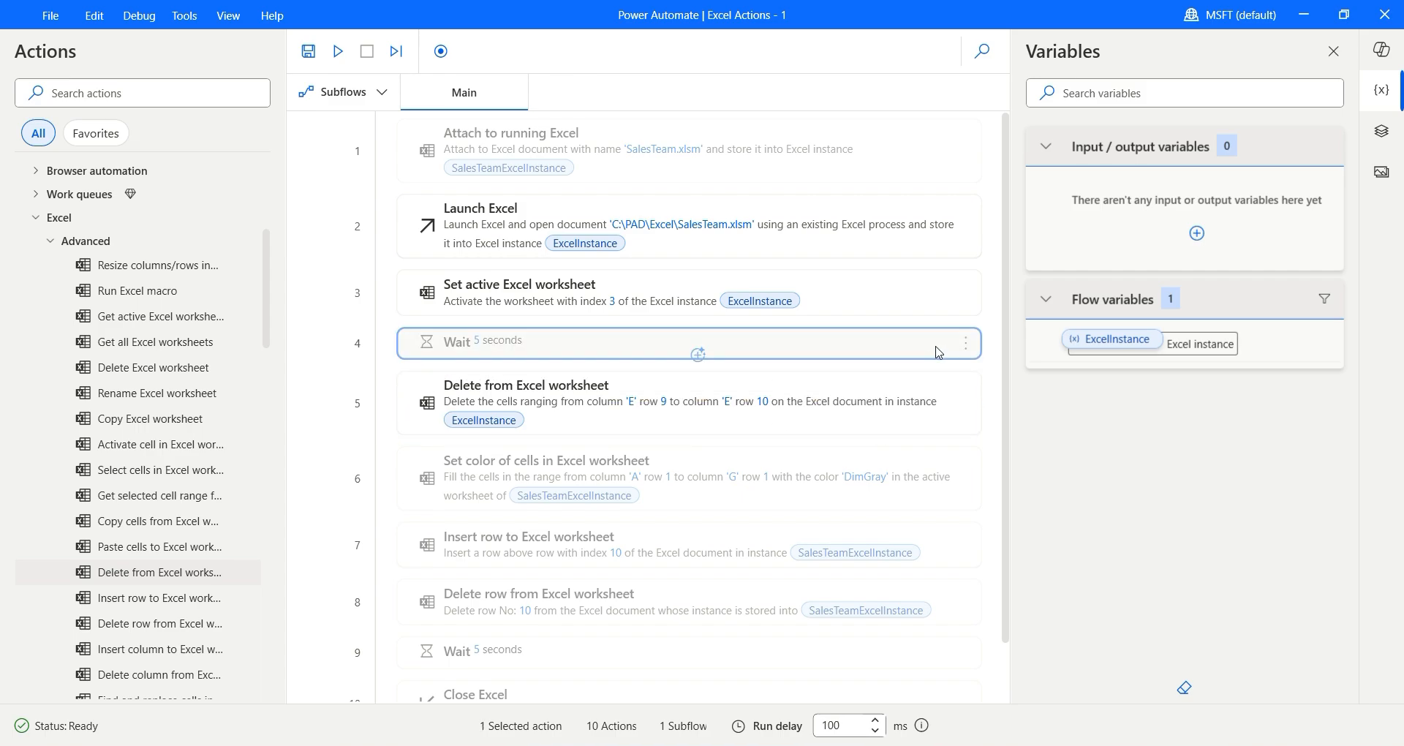
left_click(967, 347)
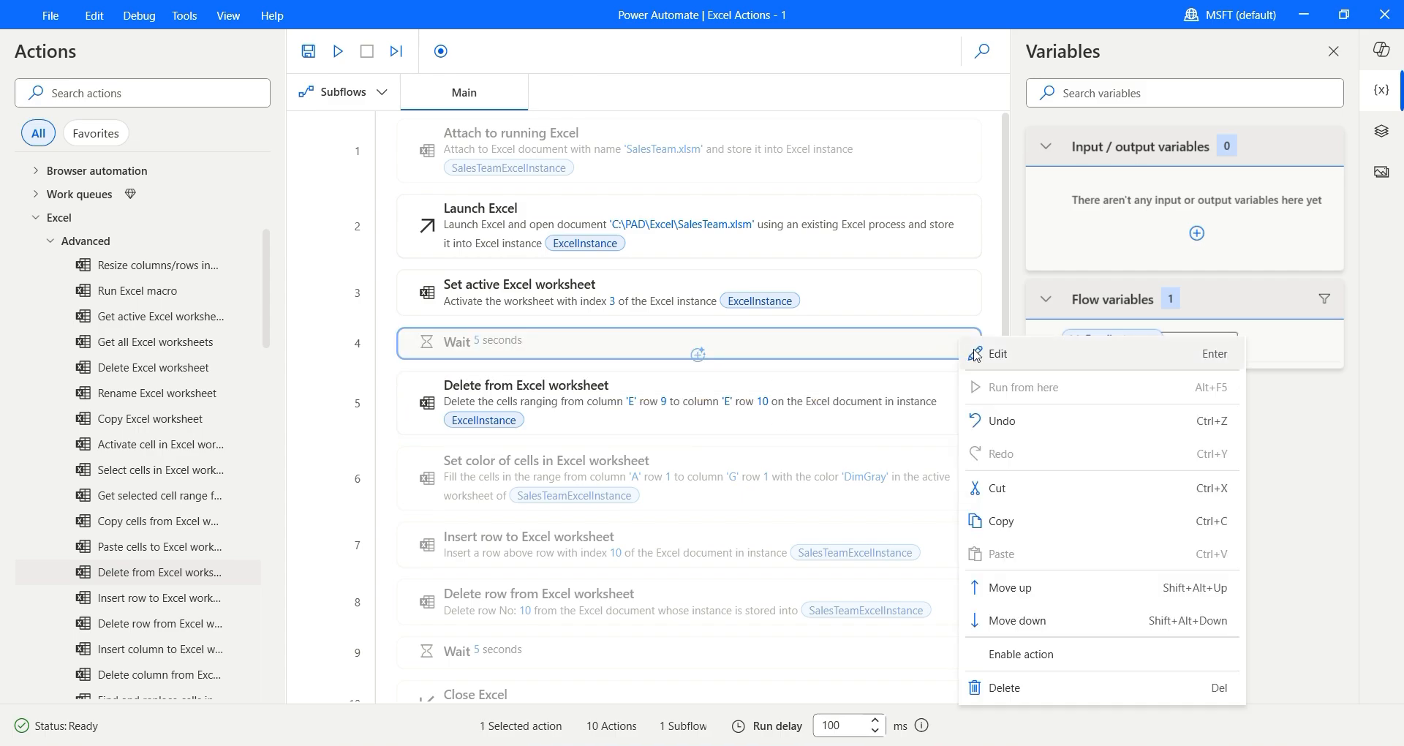
left_click(1033, 660)
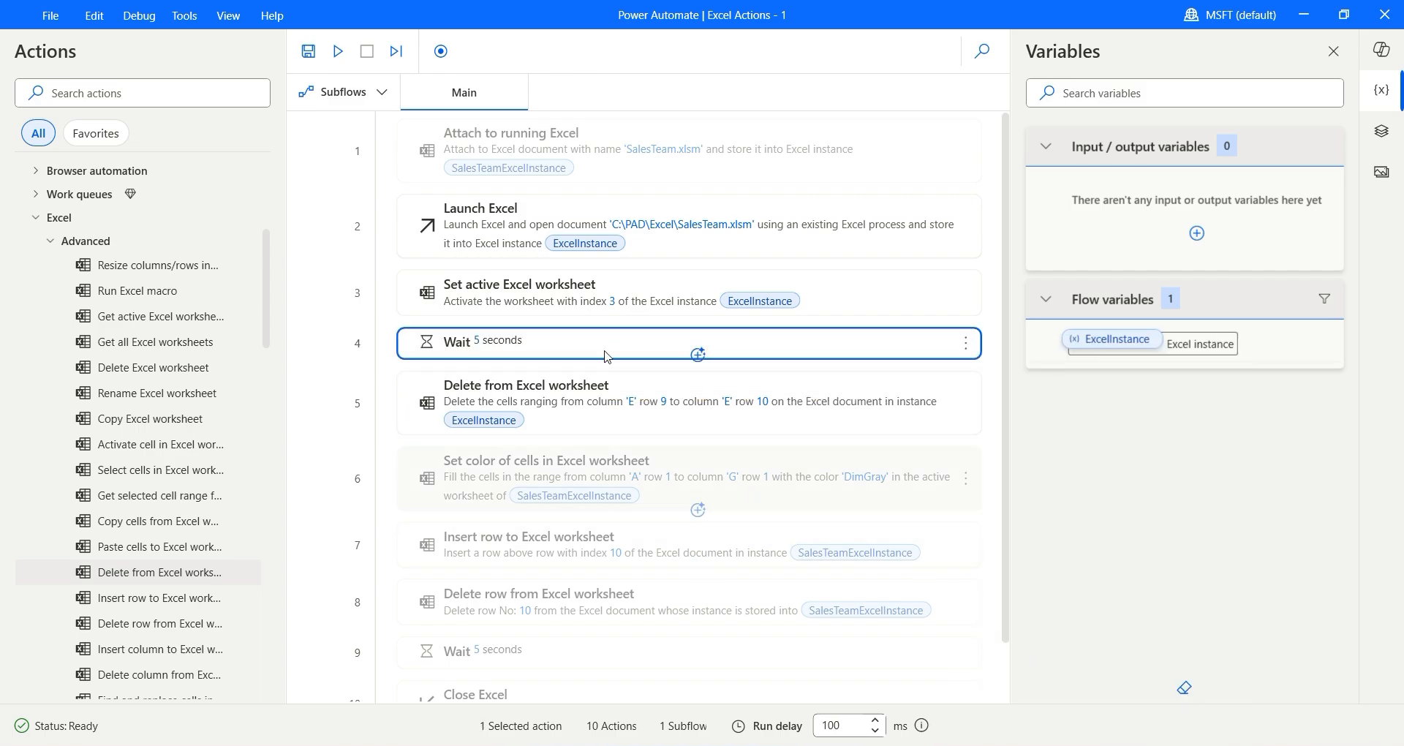
Run the flow and check the State column on SalesTeam3 with the Excel window beside the flow
left_click(338, 51)
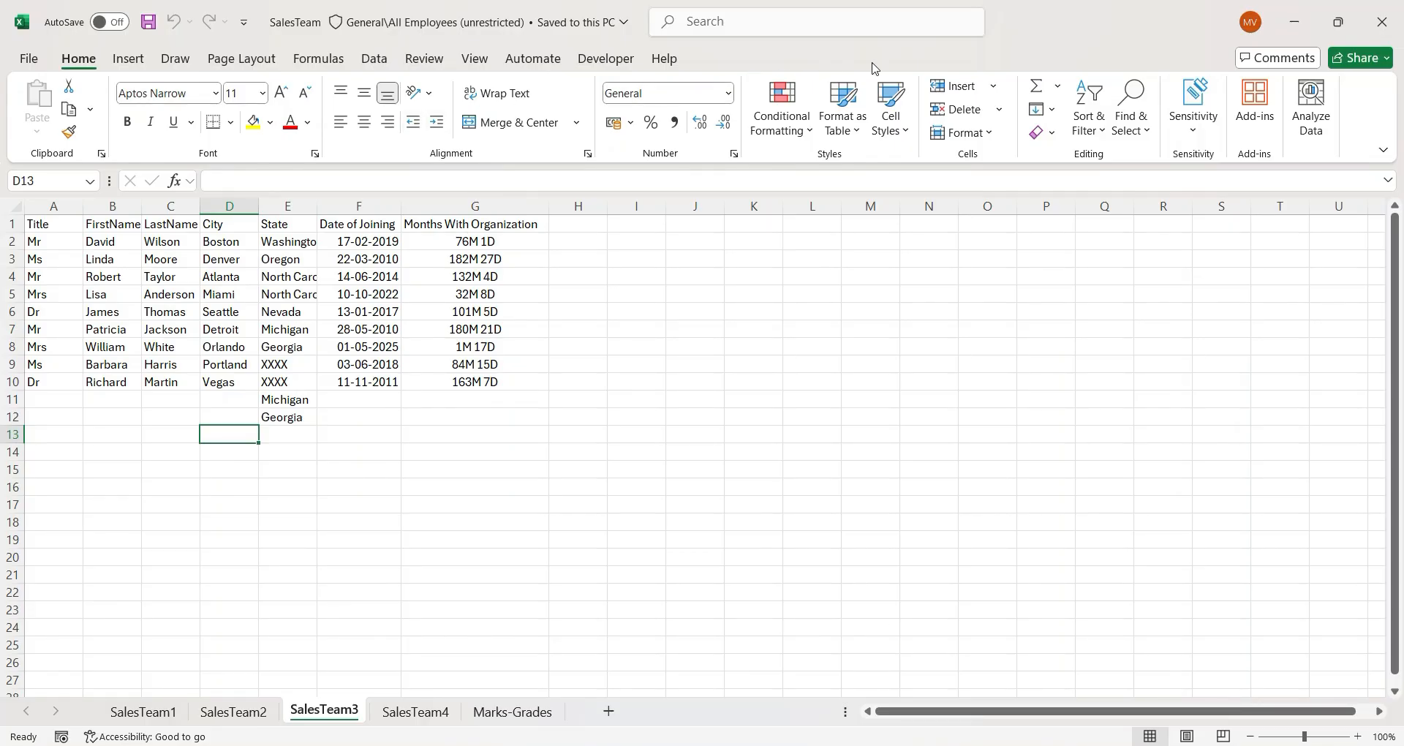
left_click_drag(1003, 34, 1178, 162)
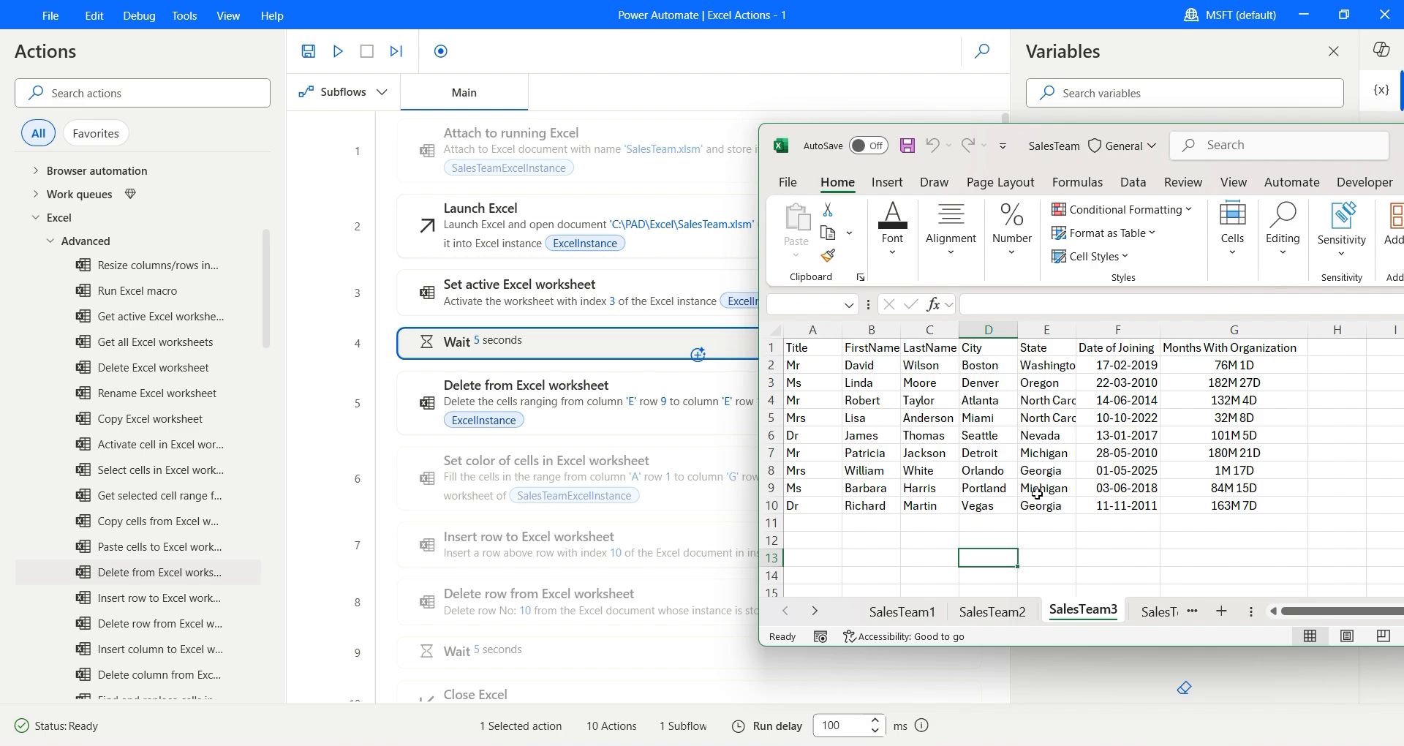
left_click(1051, 530)
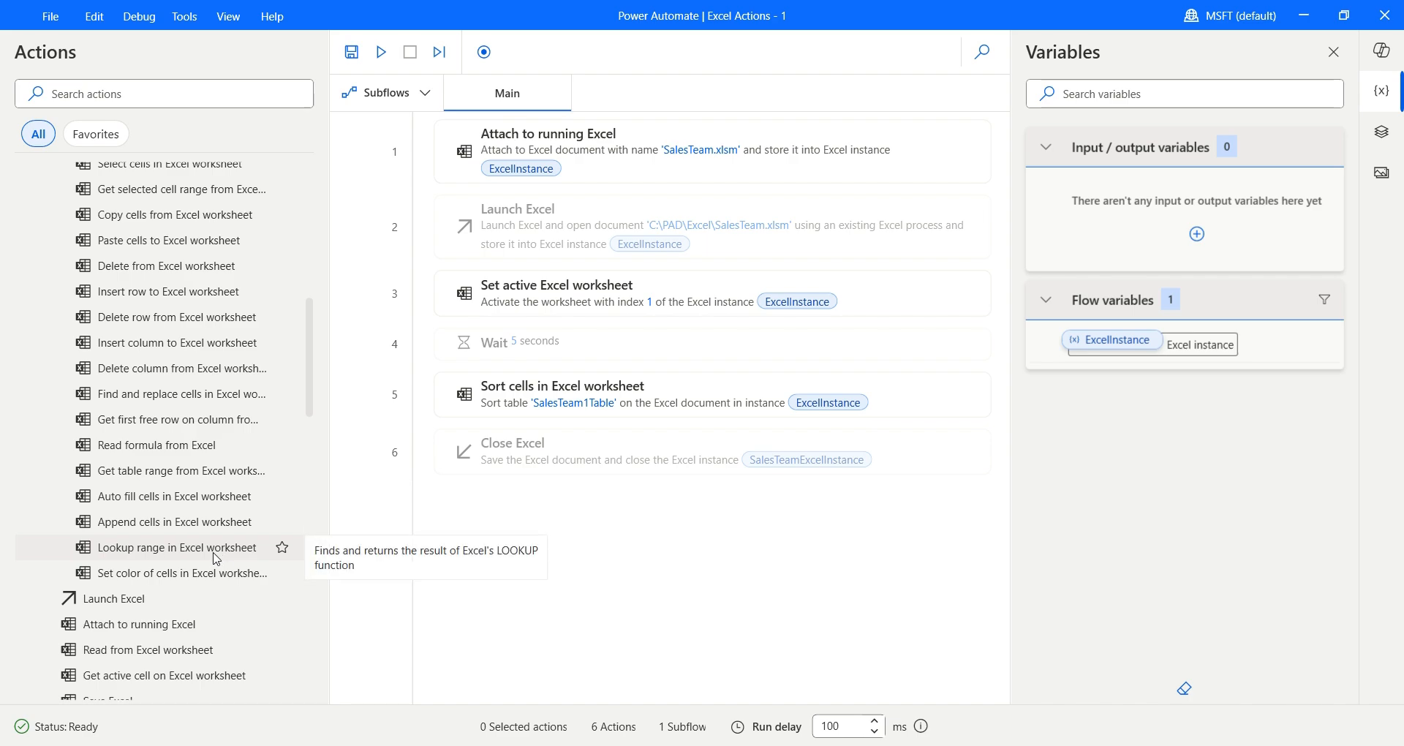
Add a Lookup range in Excel worksheet action after Sort cells in Excel worksheet, and switch to the SalesTeam1 sheet in Excel
left_click_drag(216, 558, 552, 426)
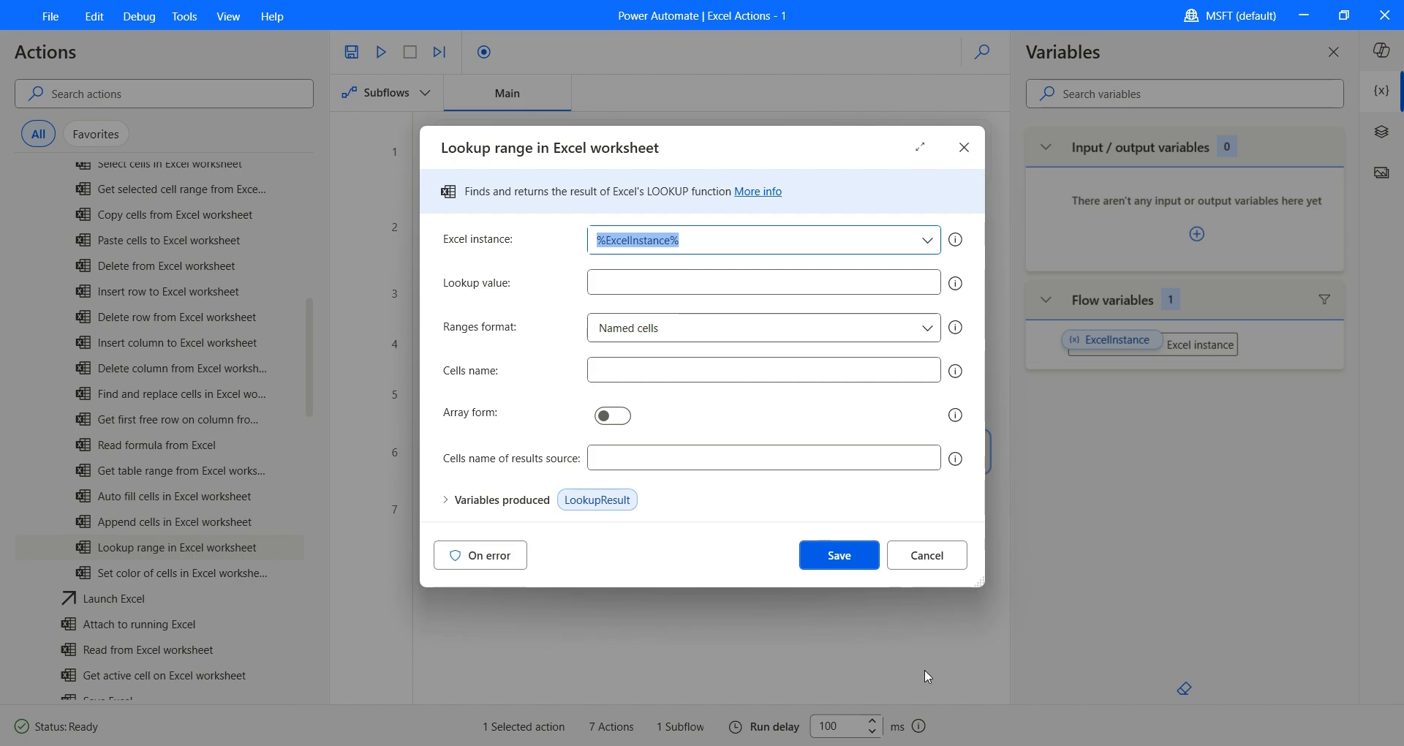
key("alt+Tab")
left_click(1169, 149)
left_click(441, 537)
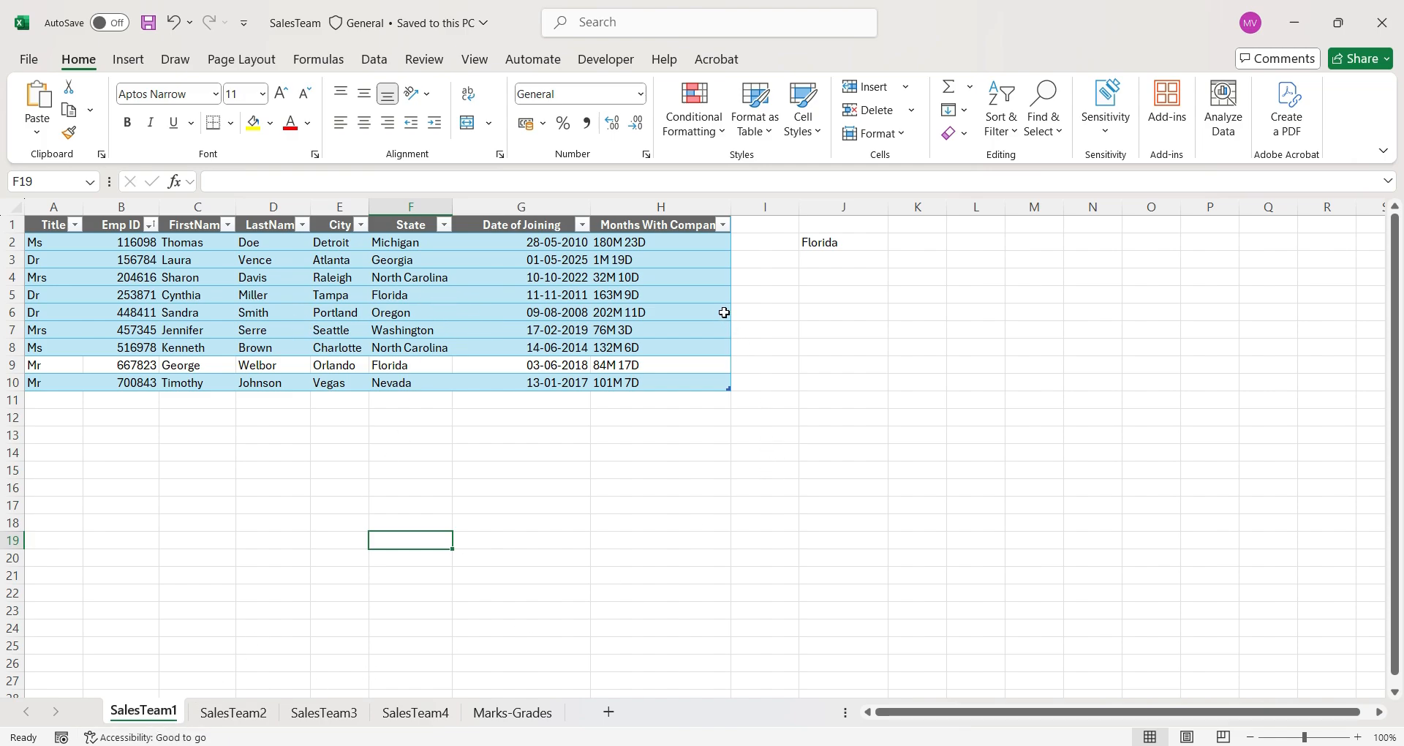
Examine the VLOOKUP formula in cell J2 and compare it with the State and Emp ID entries in row 5
left_click(828, 246)
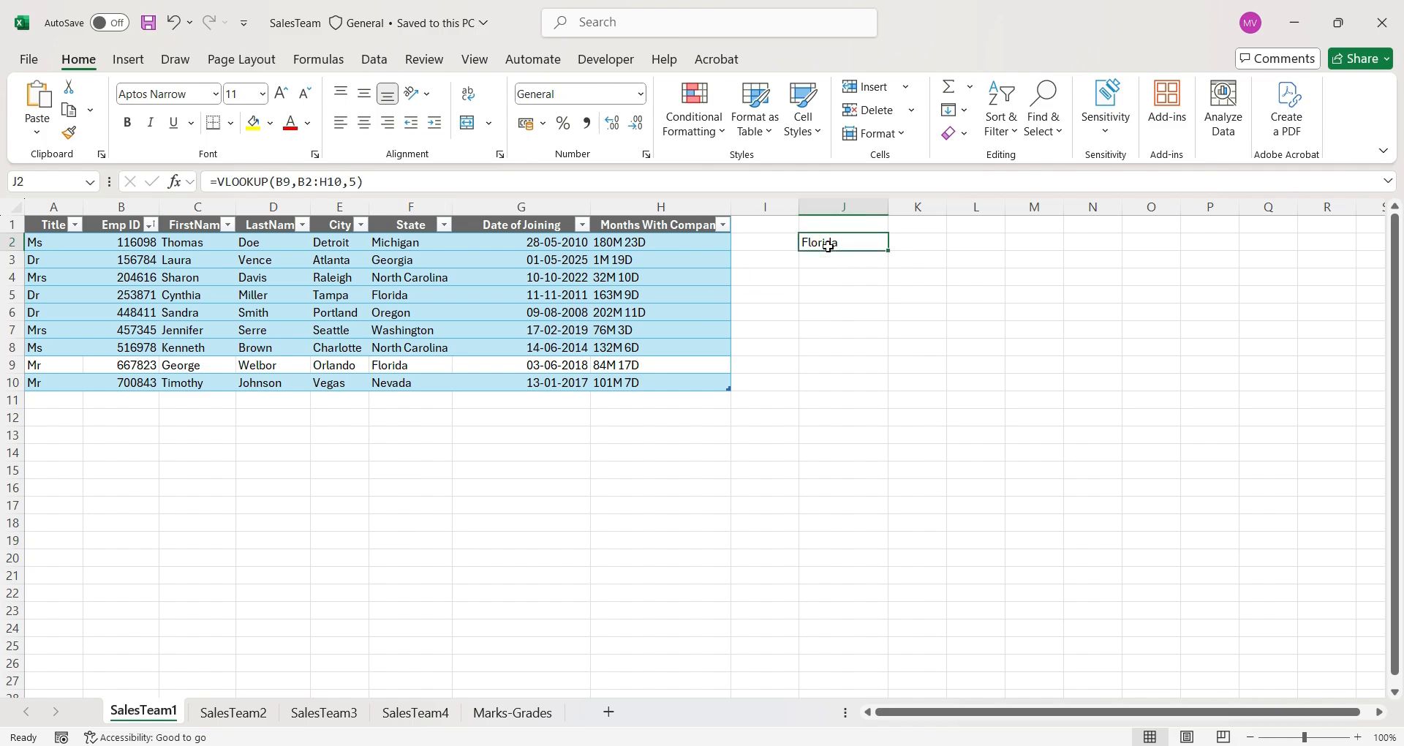
left_click(432, 292)
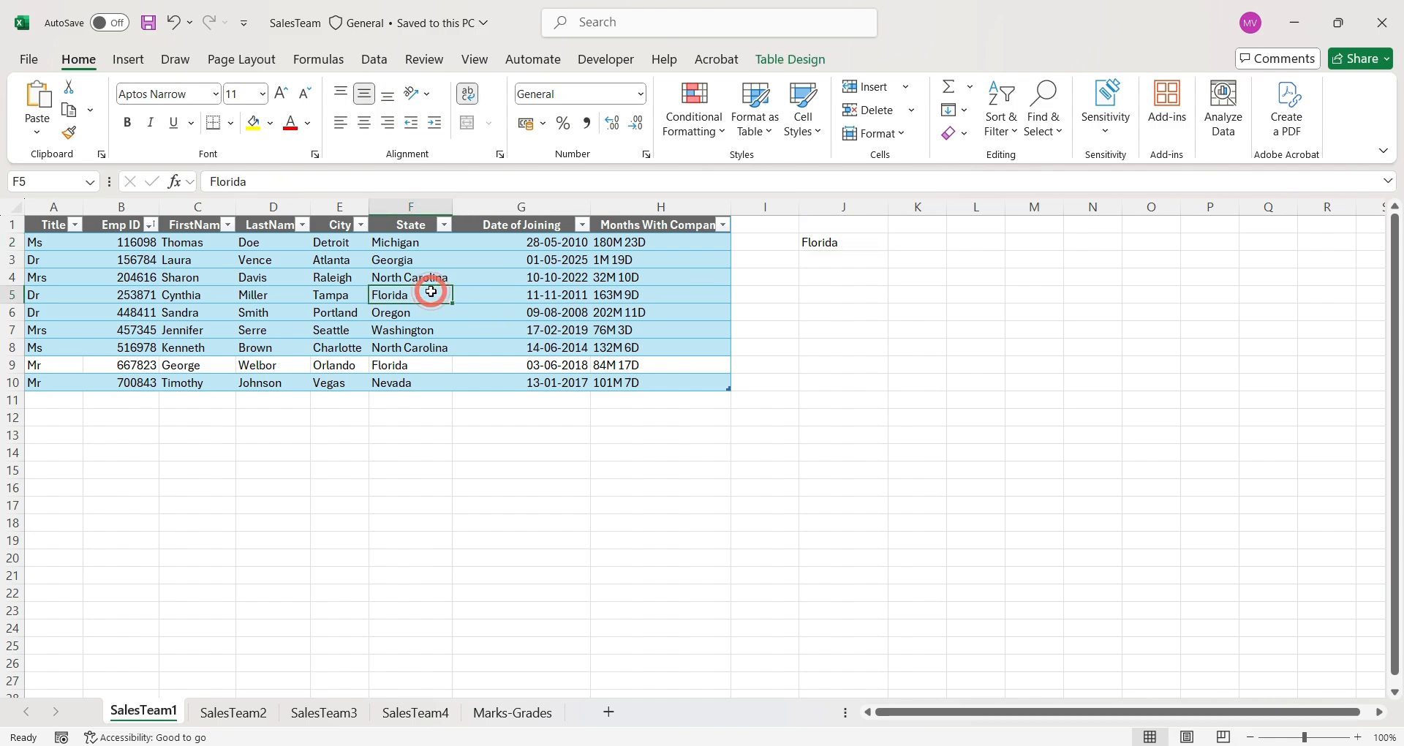
left_click(175, 302)
left_click(819, 251)
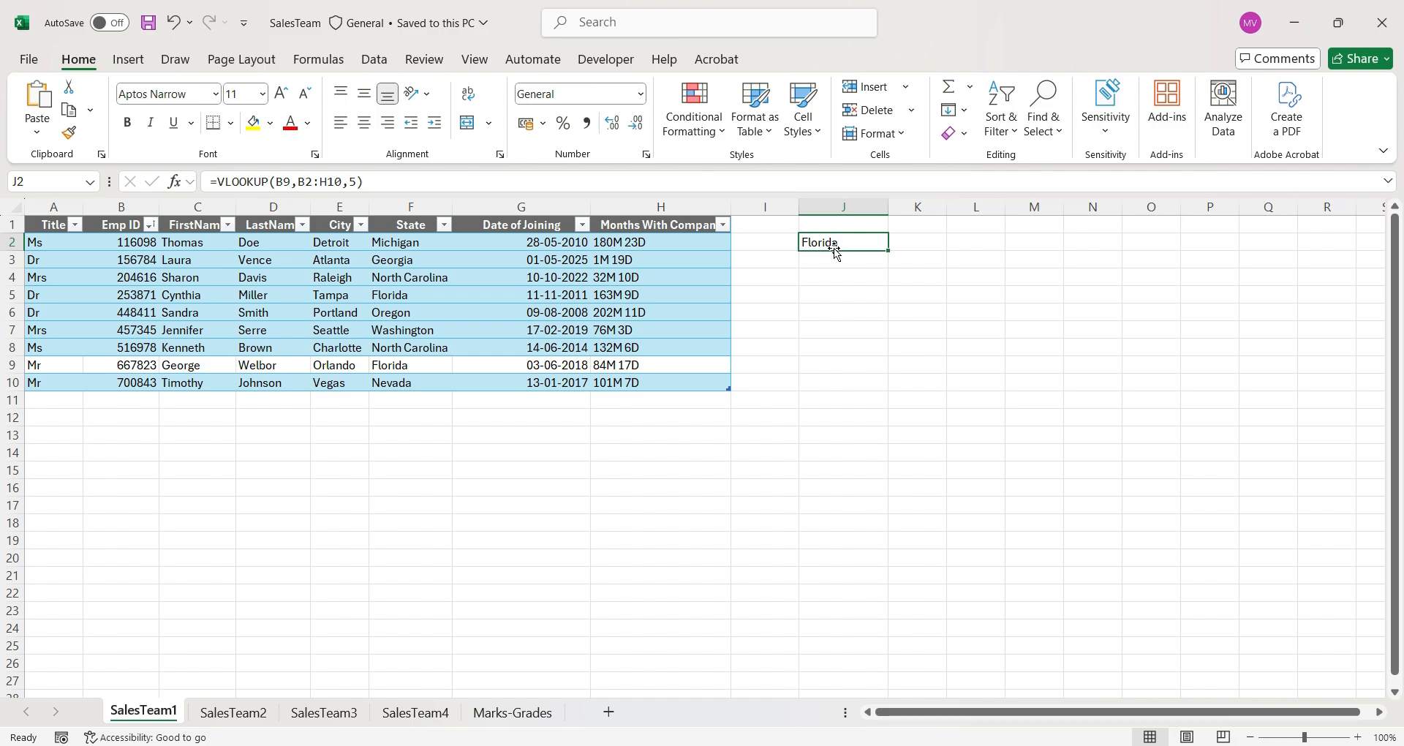
left_click(417, 297)
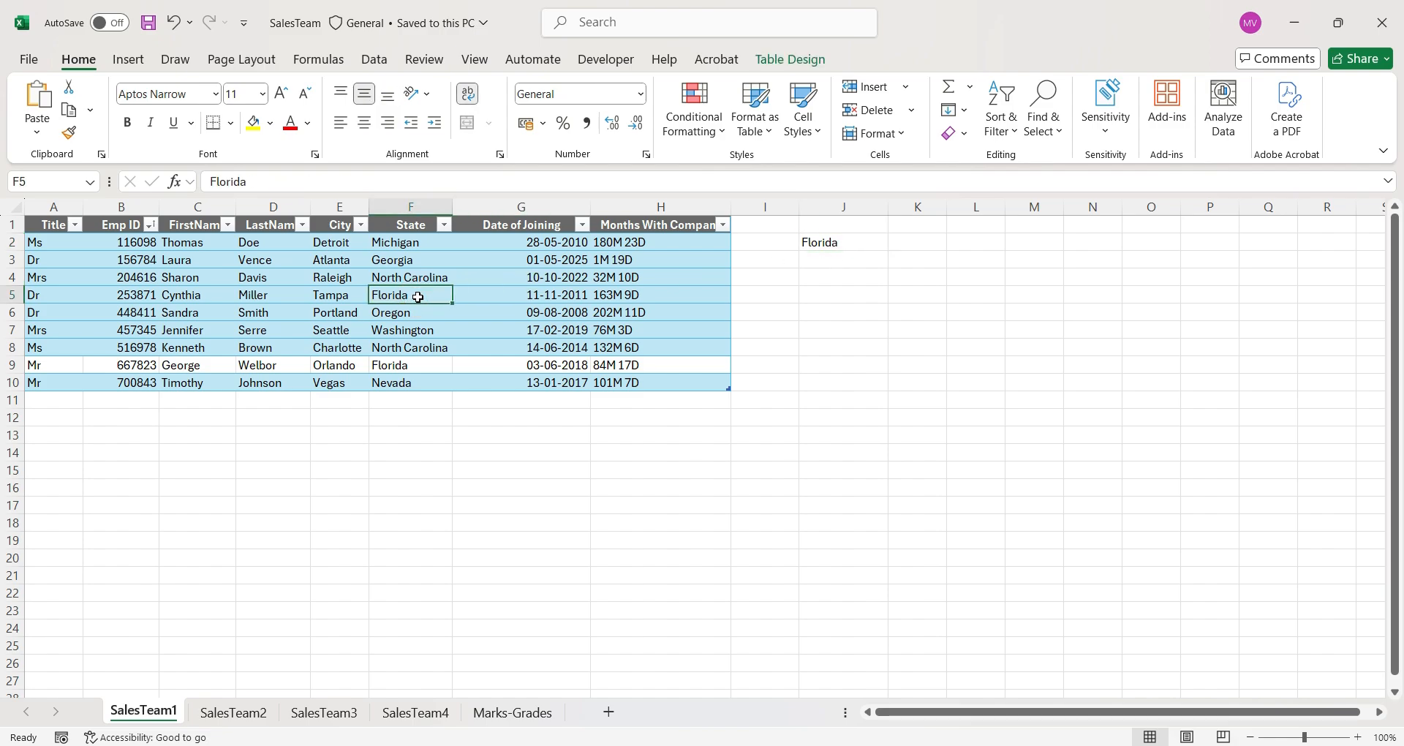
left_click(144, 296)
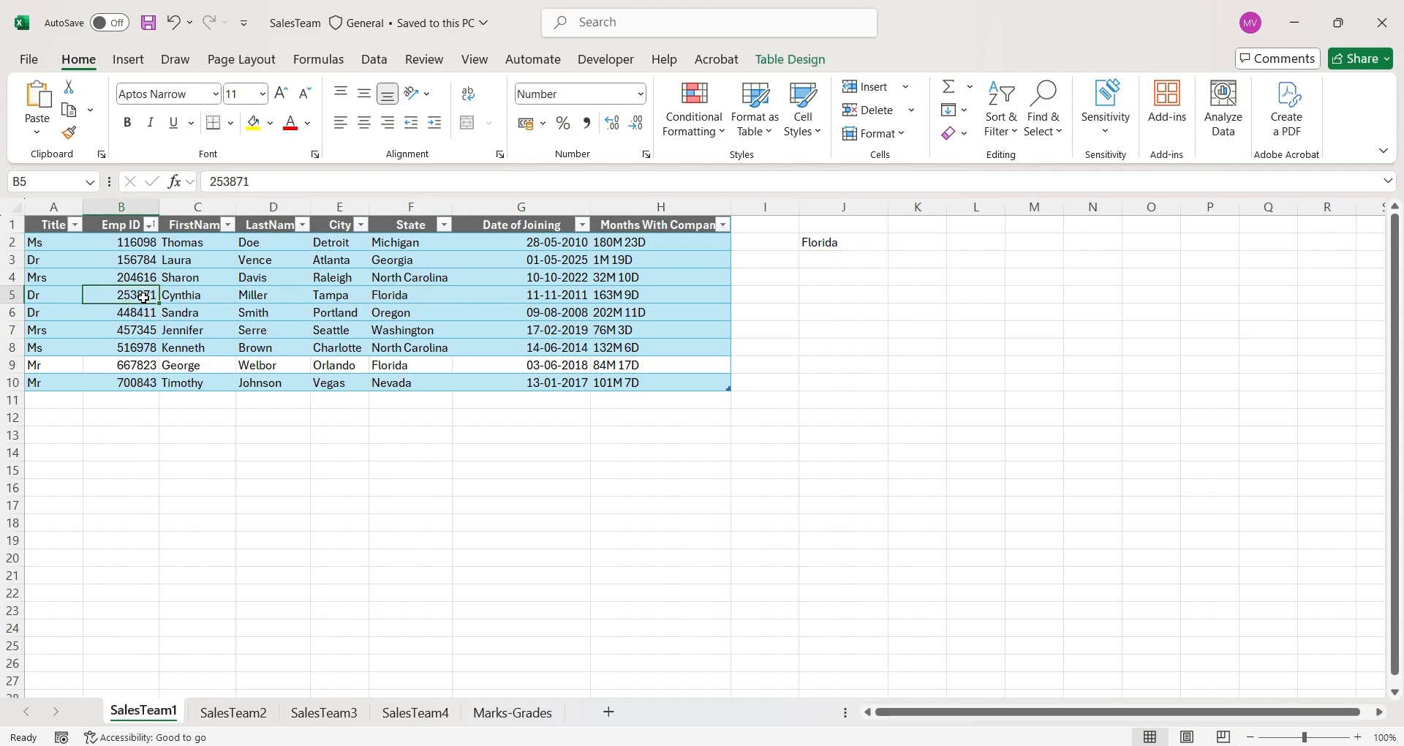
Set the VLOOKUP column index in cell J2 to 7 and compare the result with the Months With Company entry in row 9
left_click(813, 241)
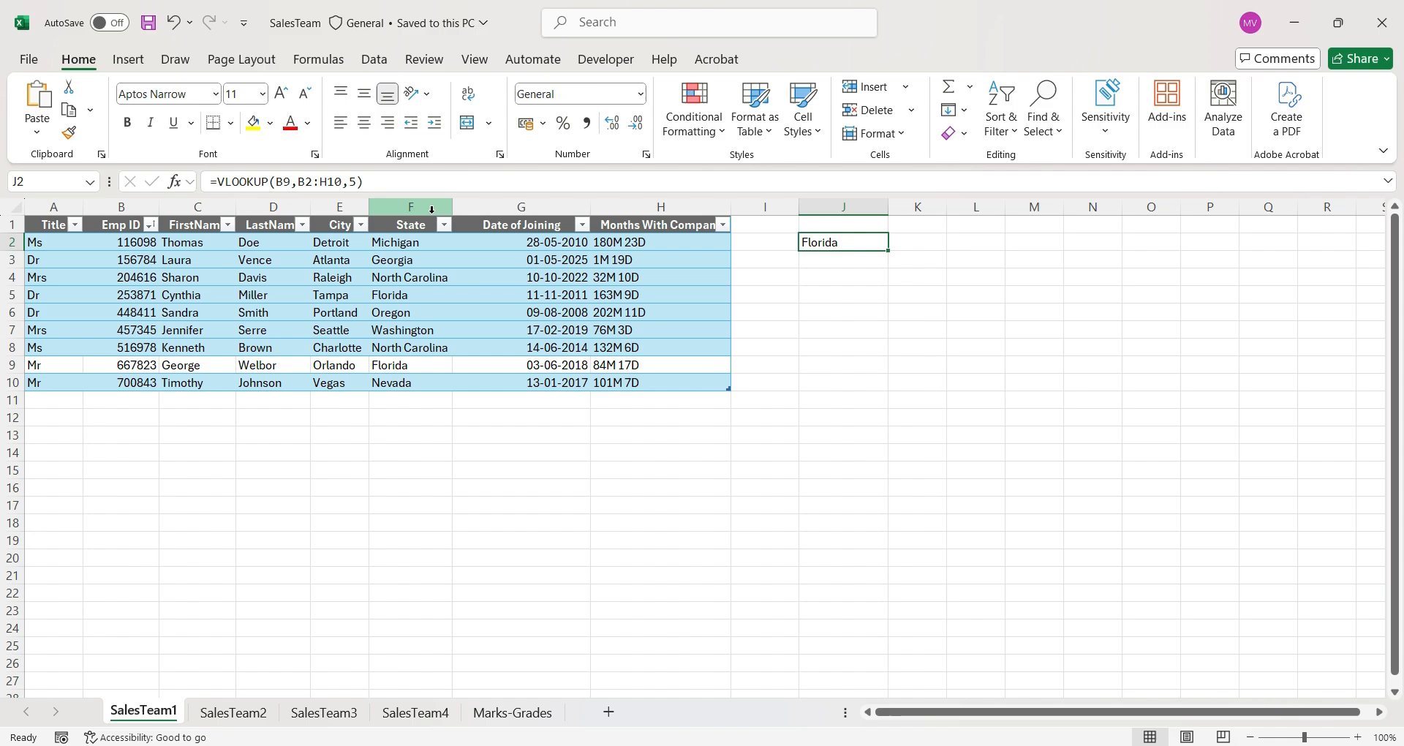
left_click(358, 182)
key("BackSpace")
type("7")
key("Return")
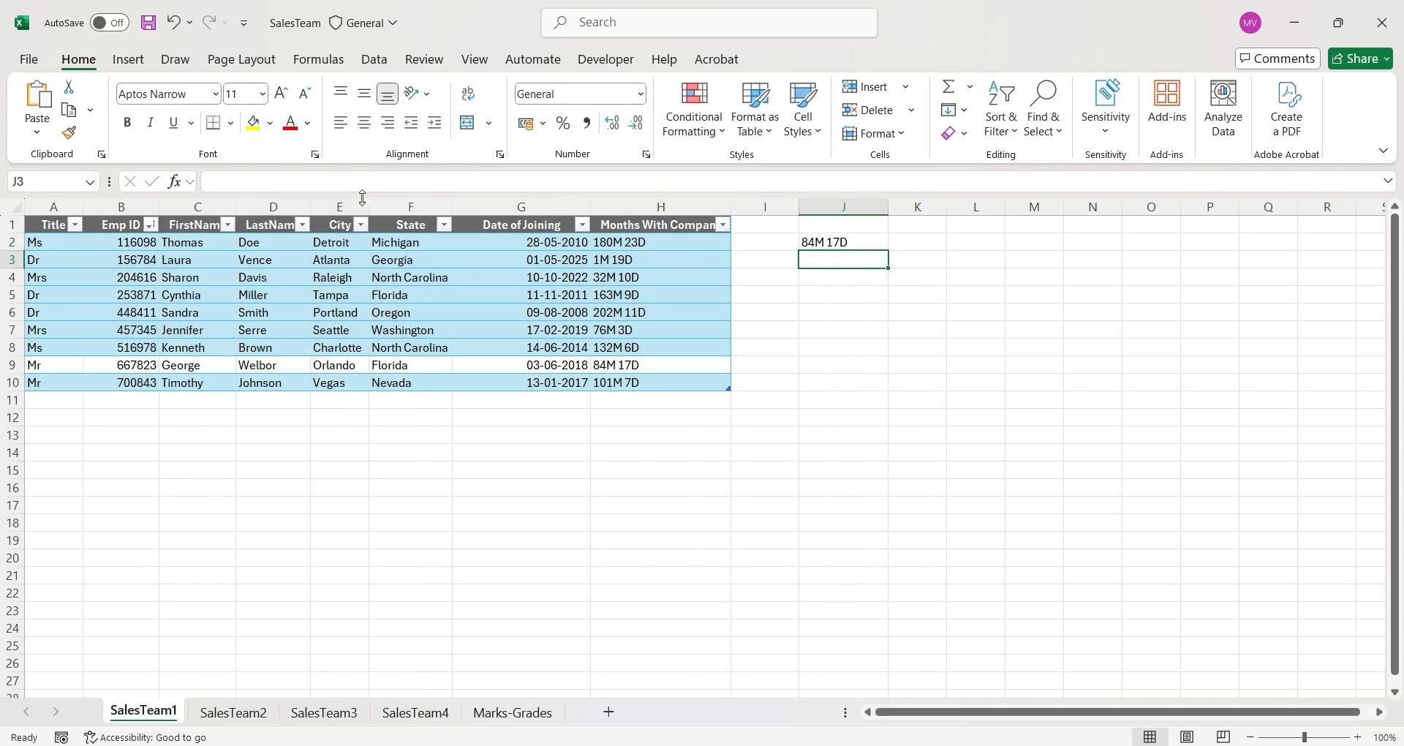
left_click(840, 245)
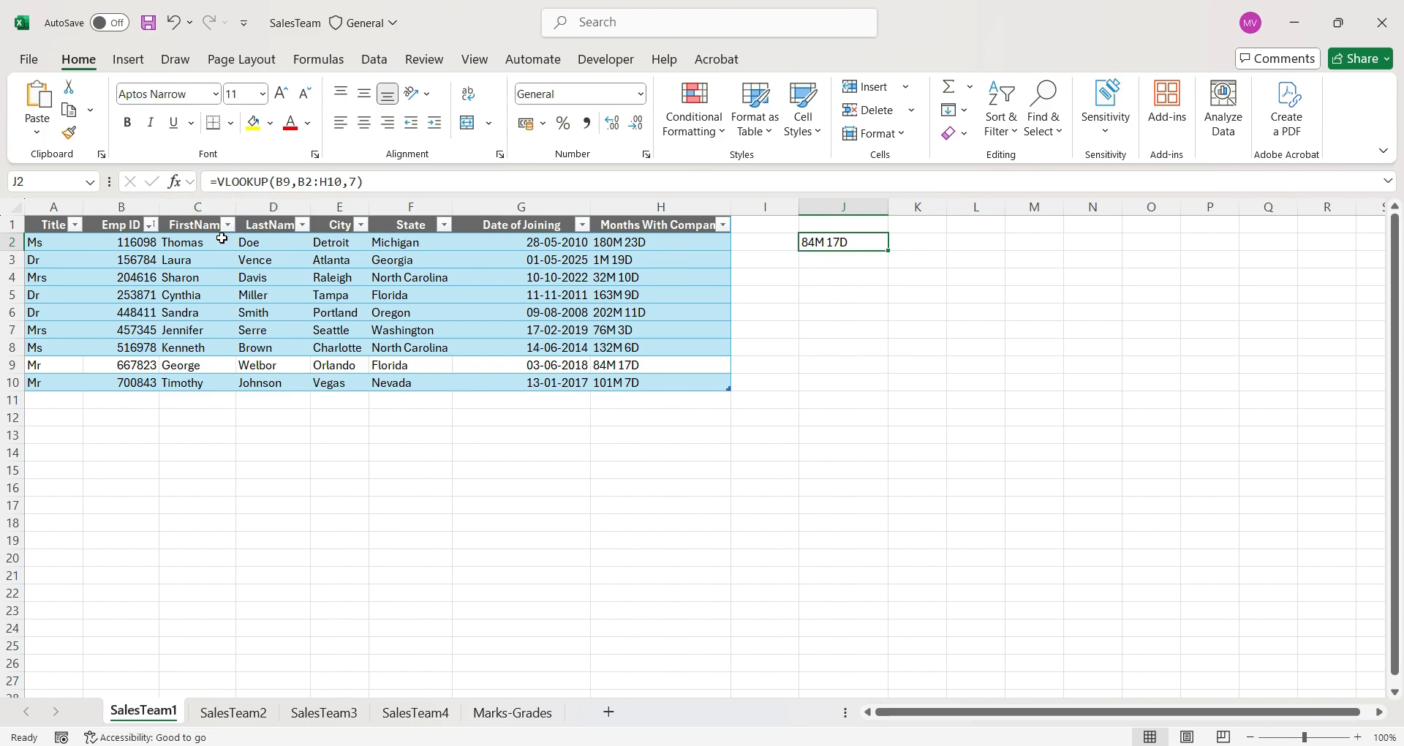
left_click(195, 369)
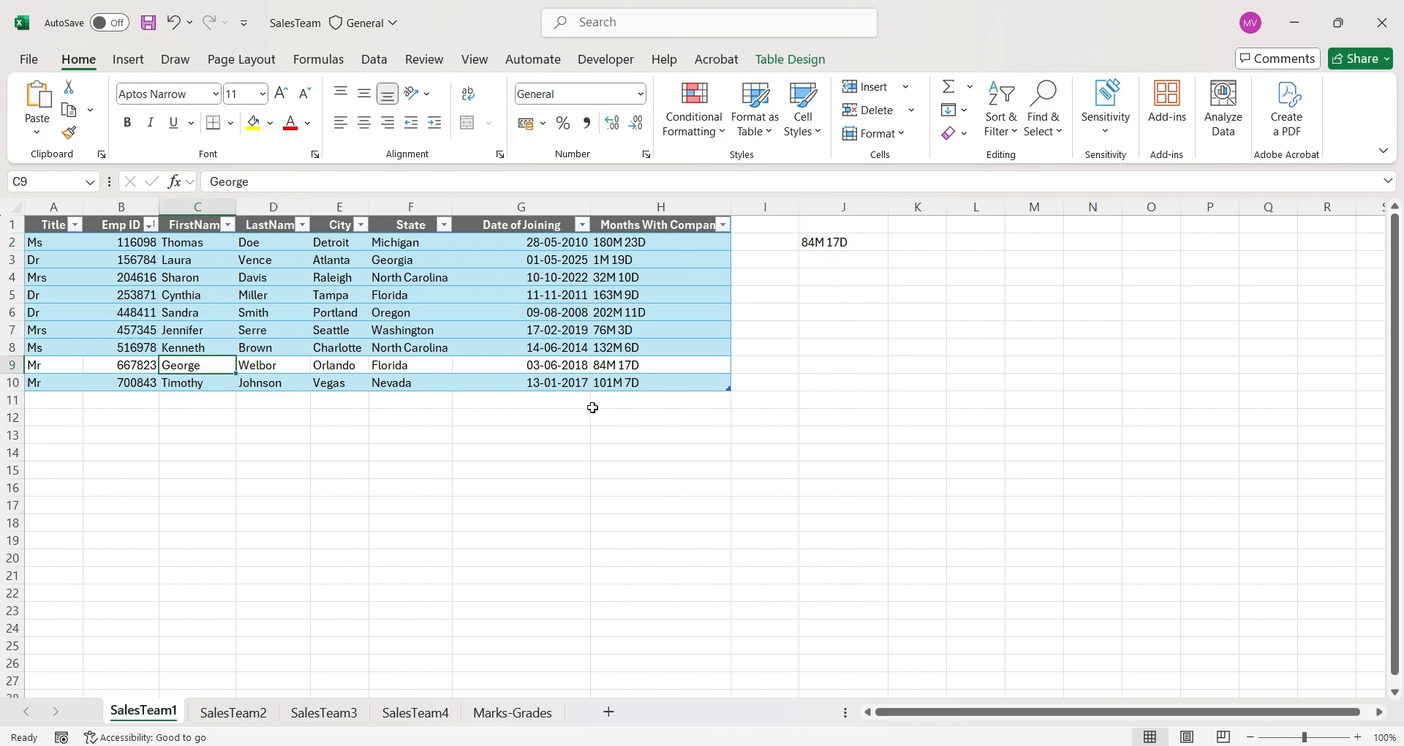
left_click(634, 366)
left_click(821, 242)
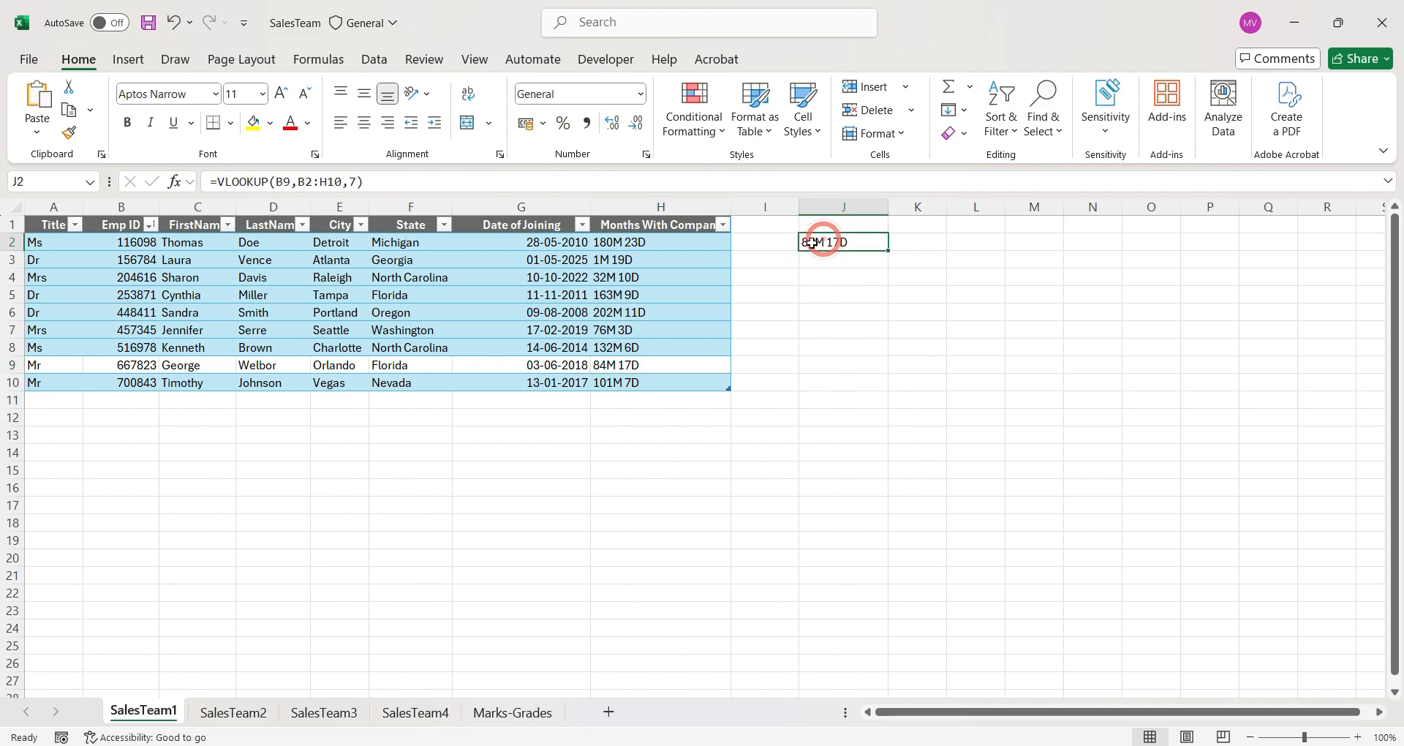
Set the VLOOKUP column index in J2 back to 5 and check it against the State in row 9 and cell B5
left_click(353, 181)
type("5")
key("Delete")
key("Return")
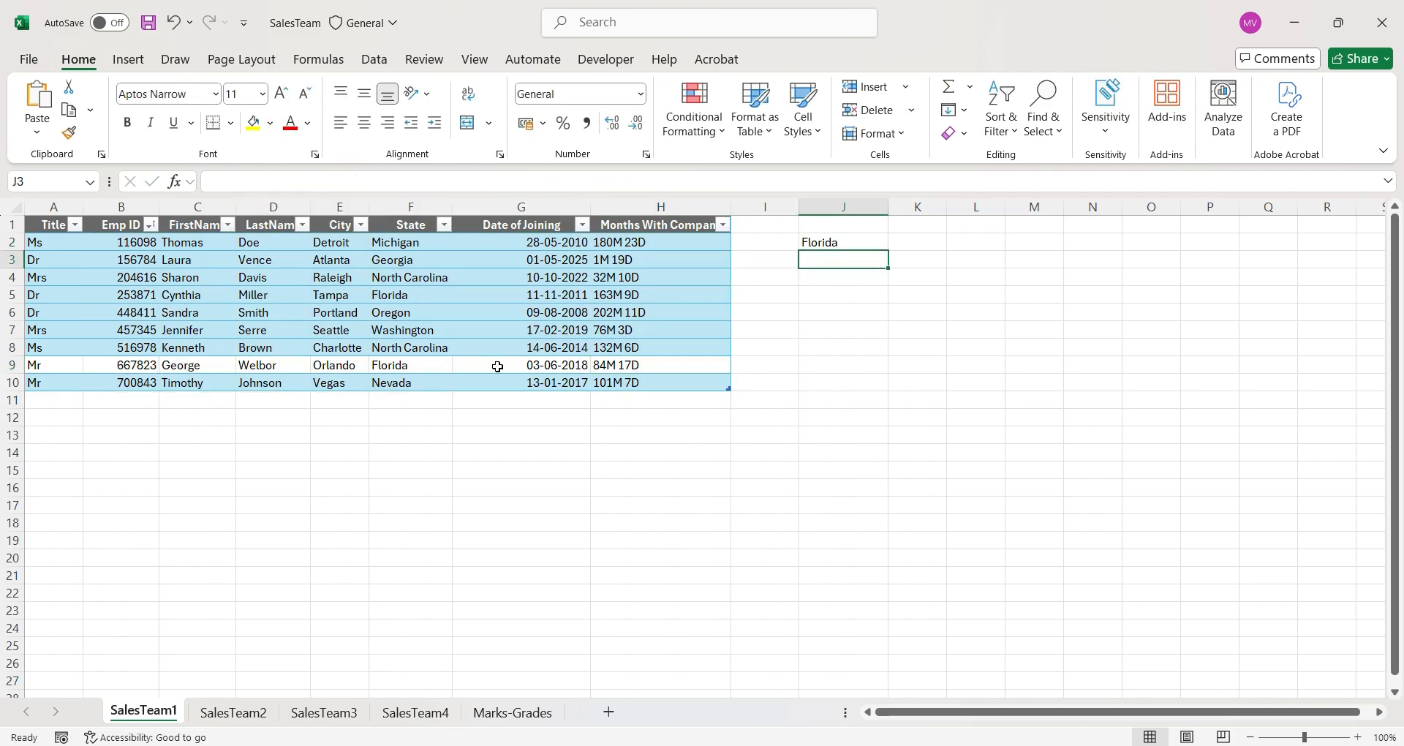
left_click(388, 369)
left_click(143, 292)
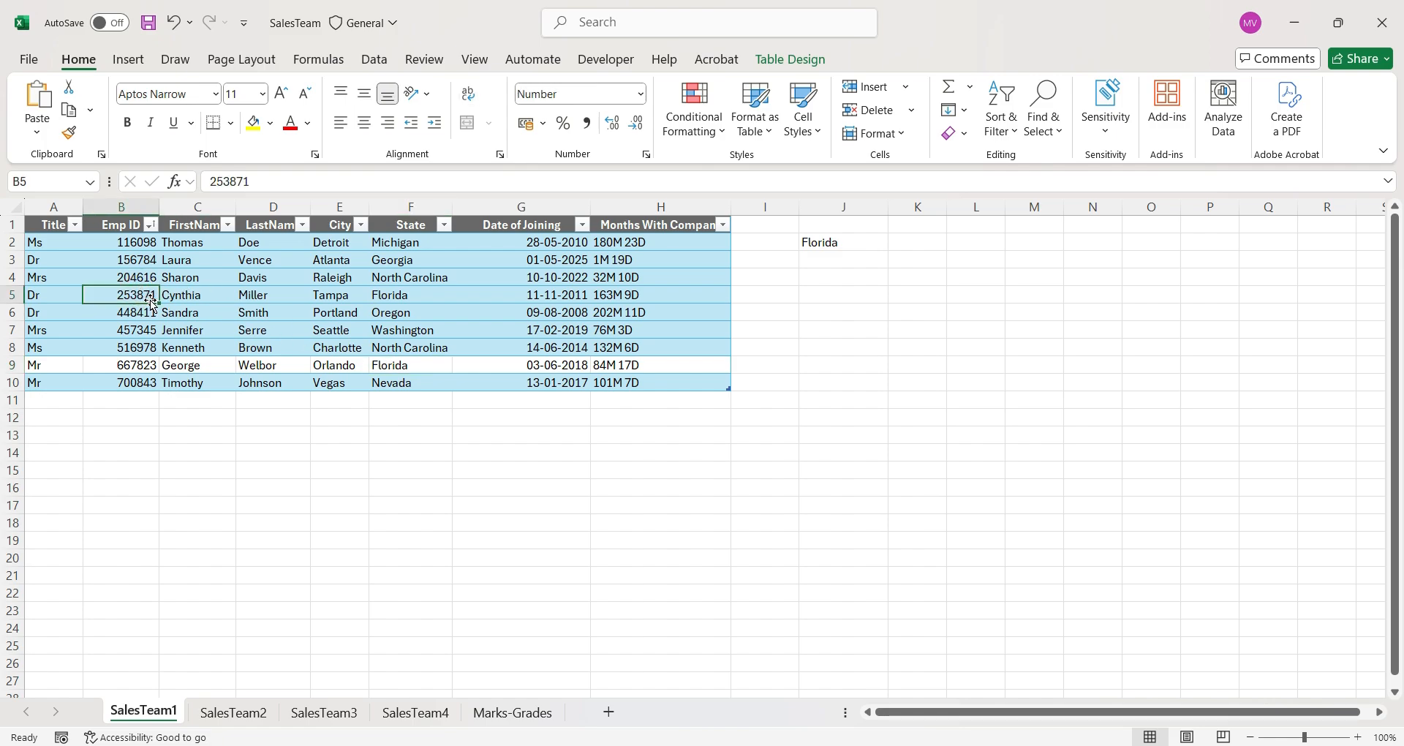
double_click(237, 182)
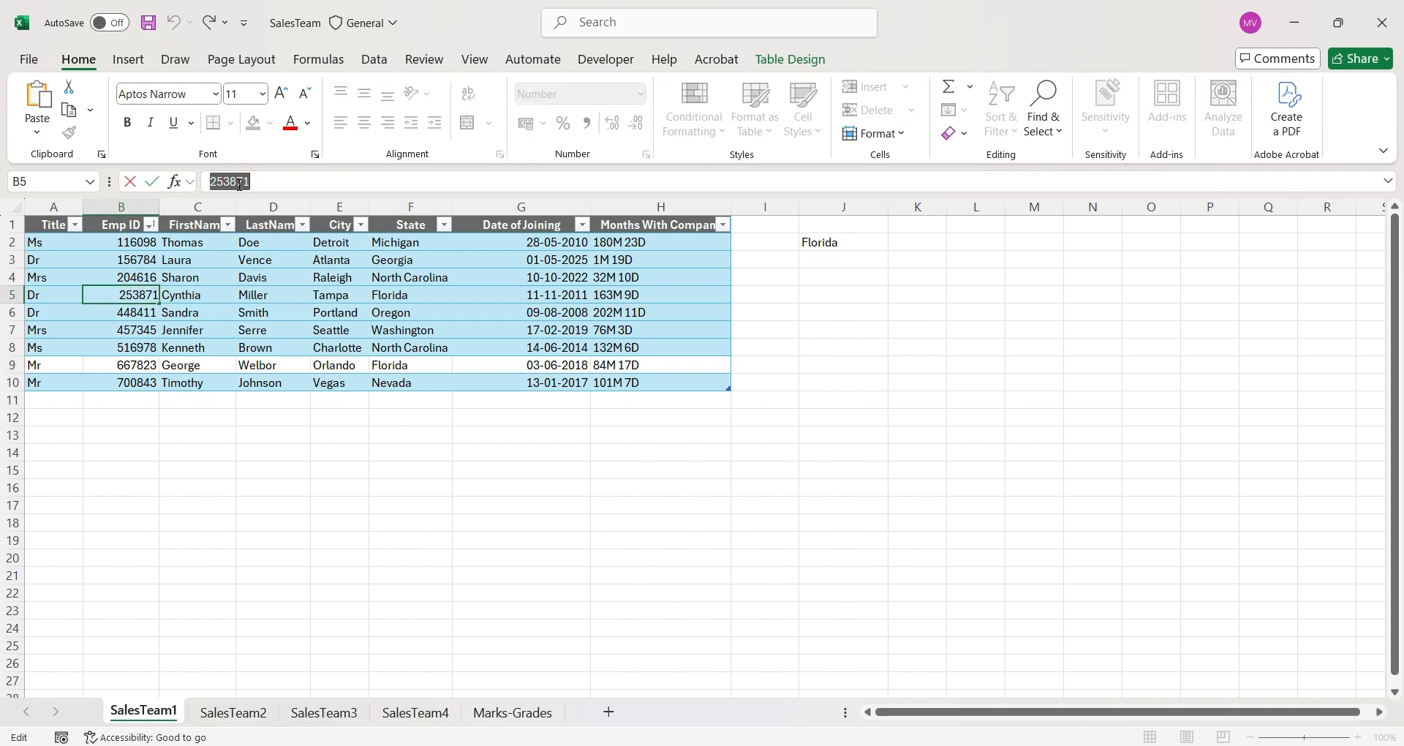
key("Escape")
Change the VLOOKUP lookup cell in J2 to B4 and compare the result with the State and Emp ID in row 4
left_click(820, 242)
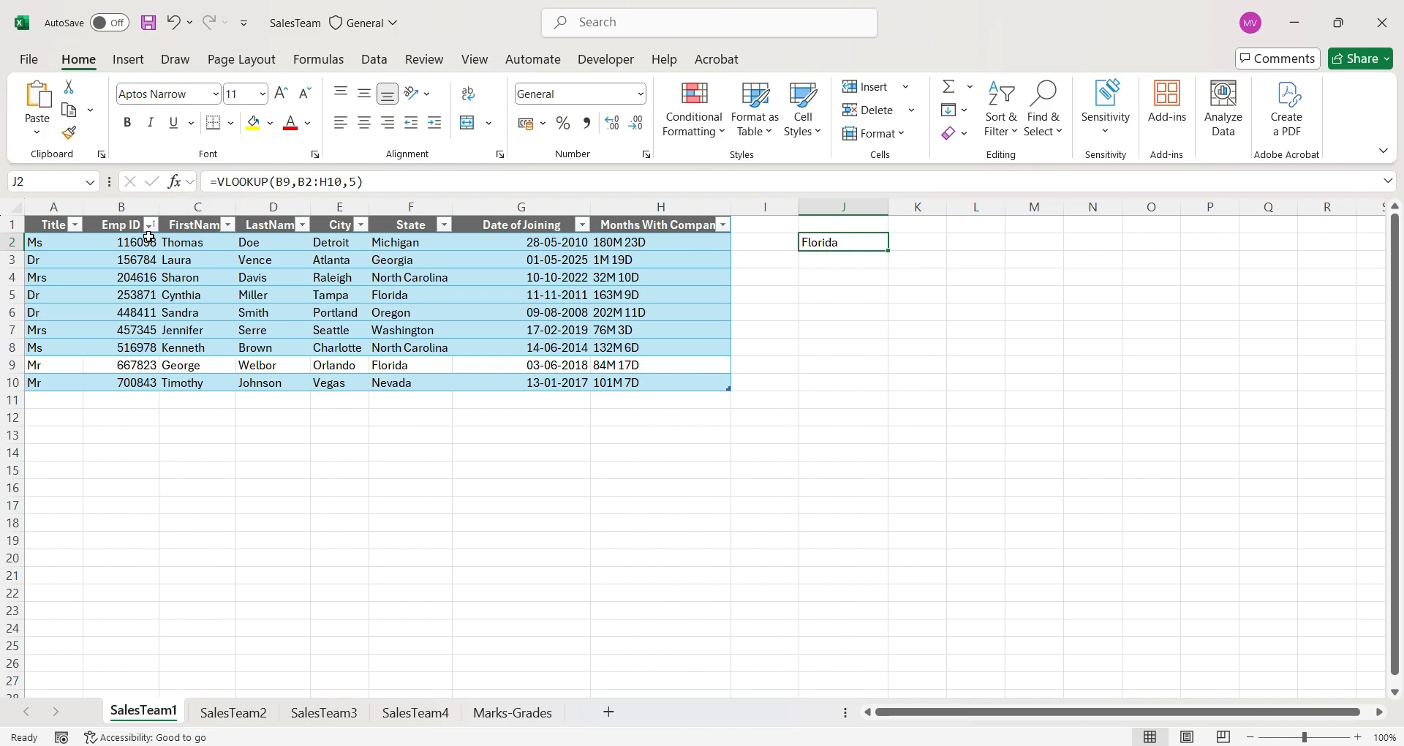
double_click(286, 182)
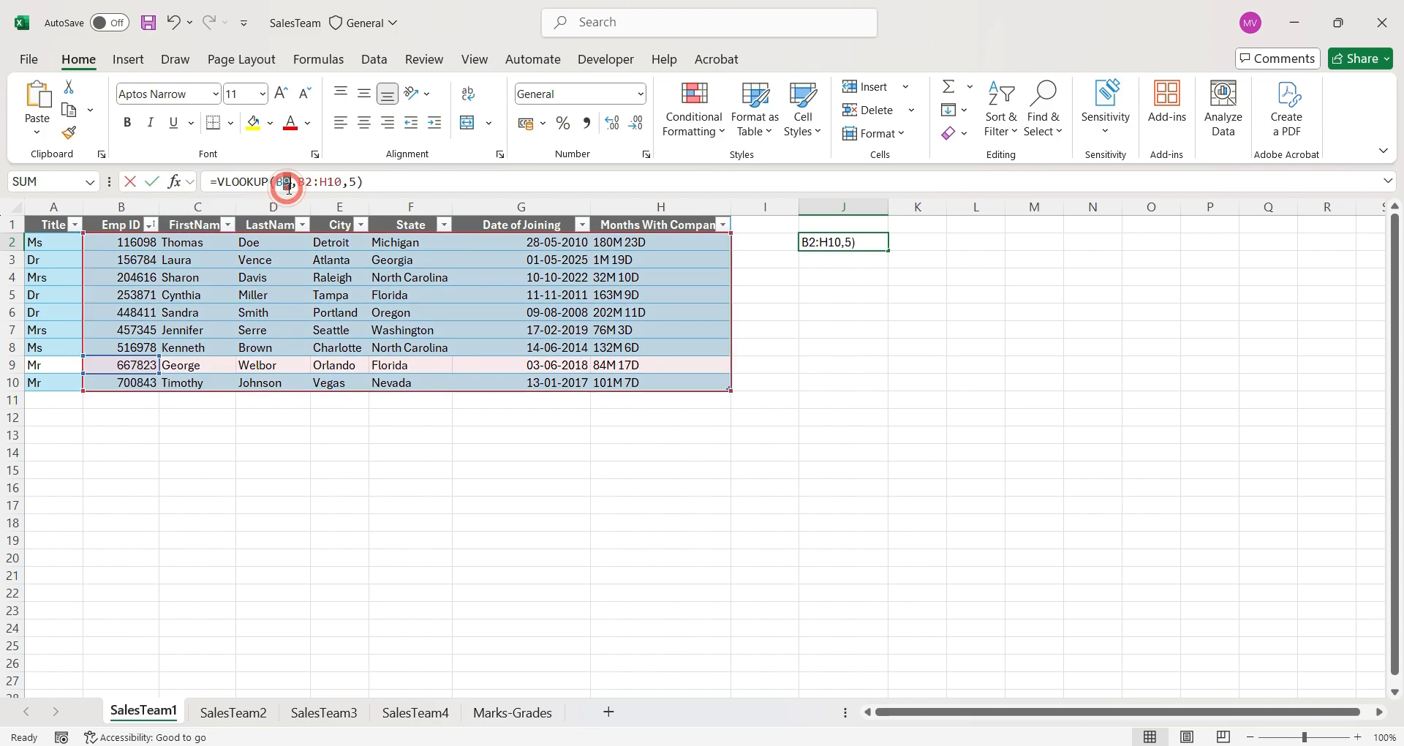
type("4")
key("Return")
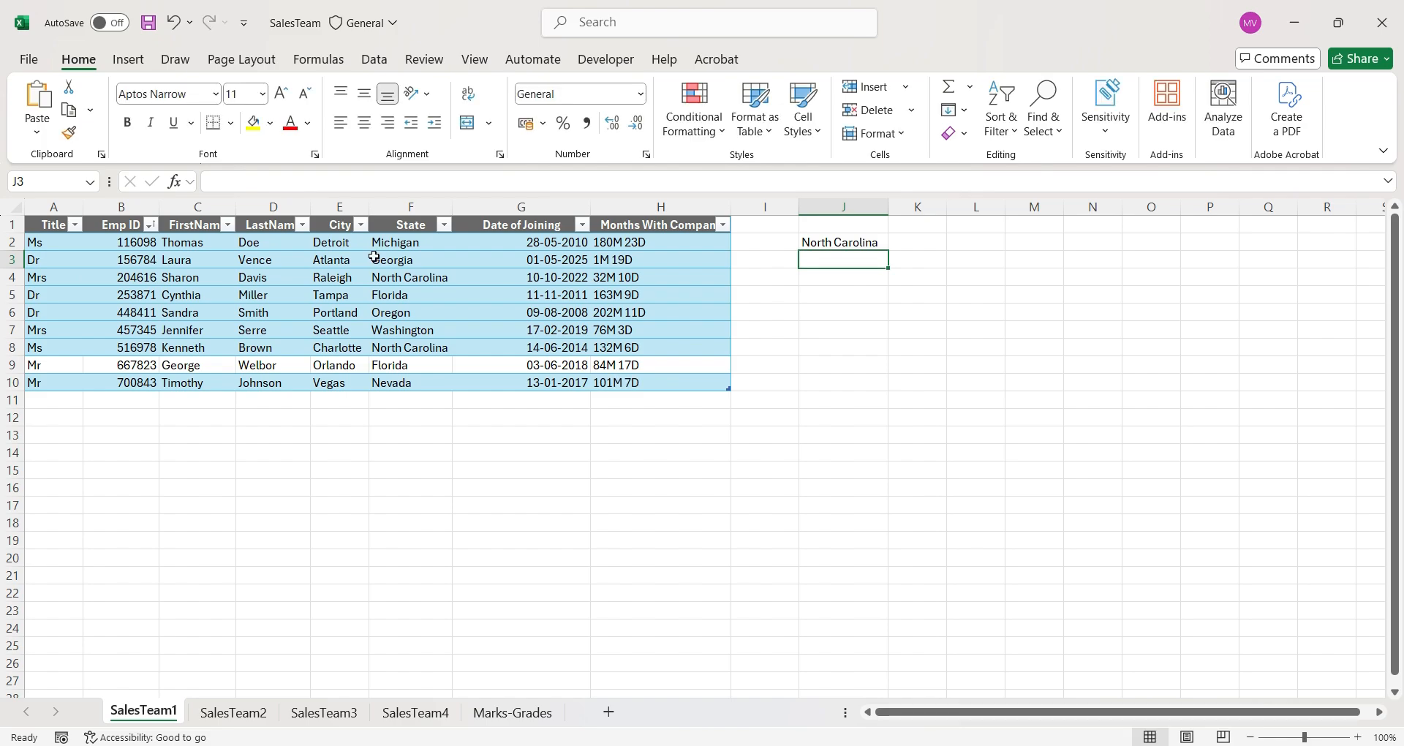
left_click(418, 282)
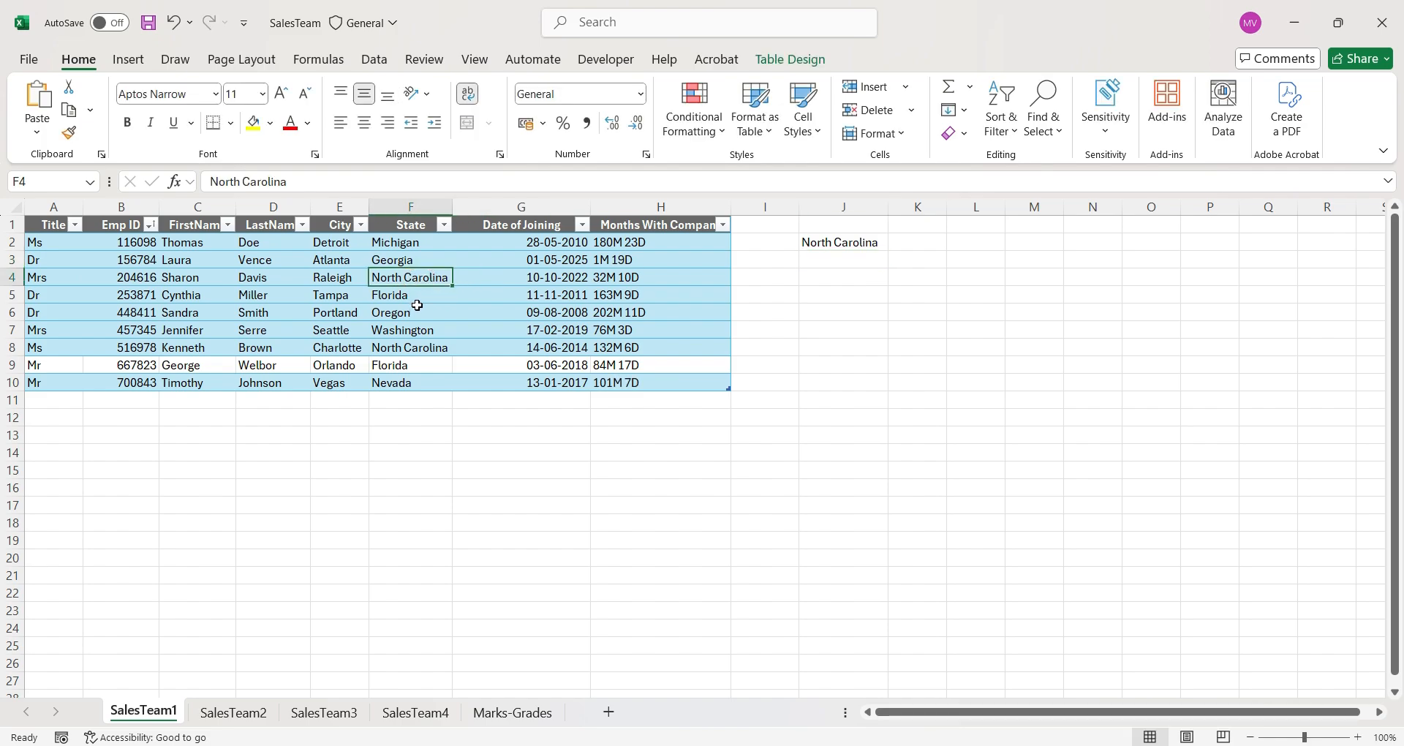
left_click(819, 242)
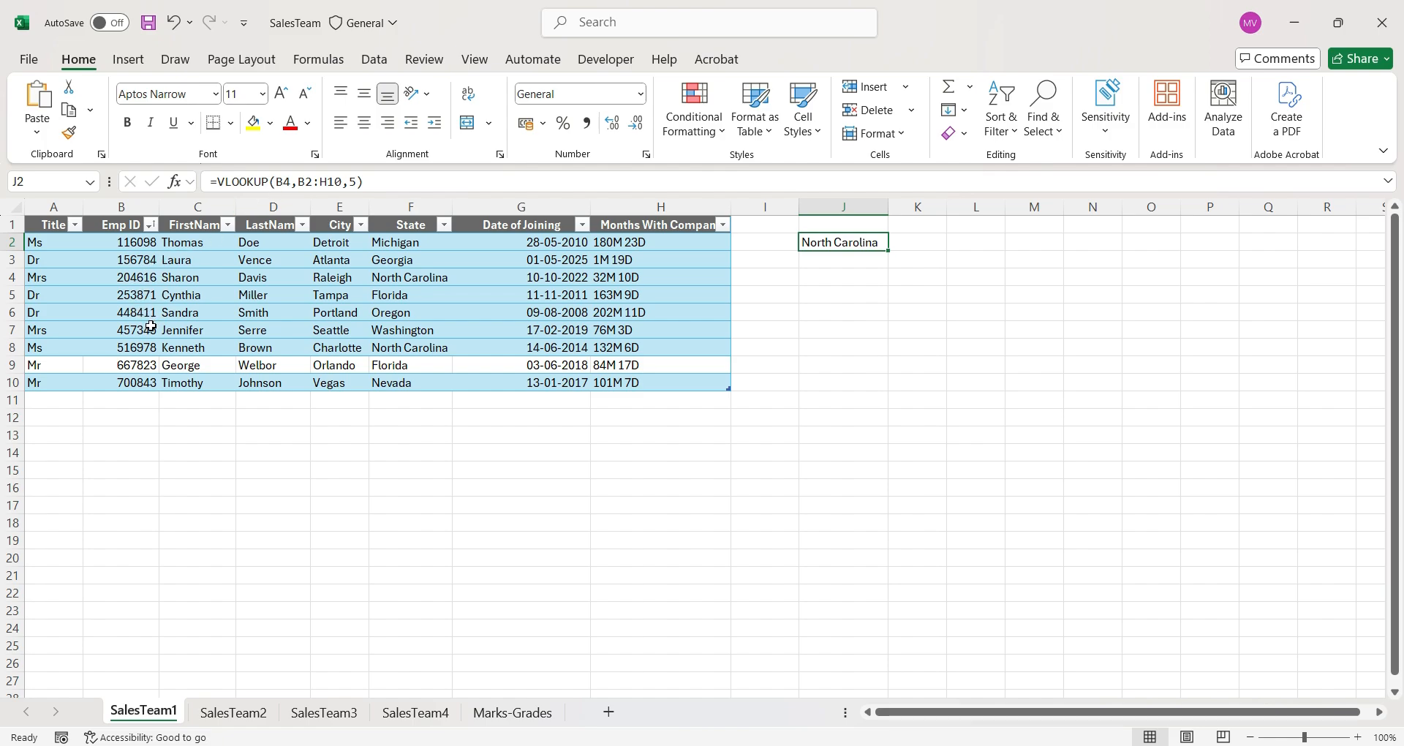
left_click(131, 279)
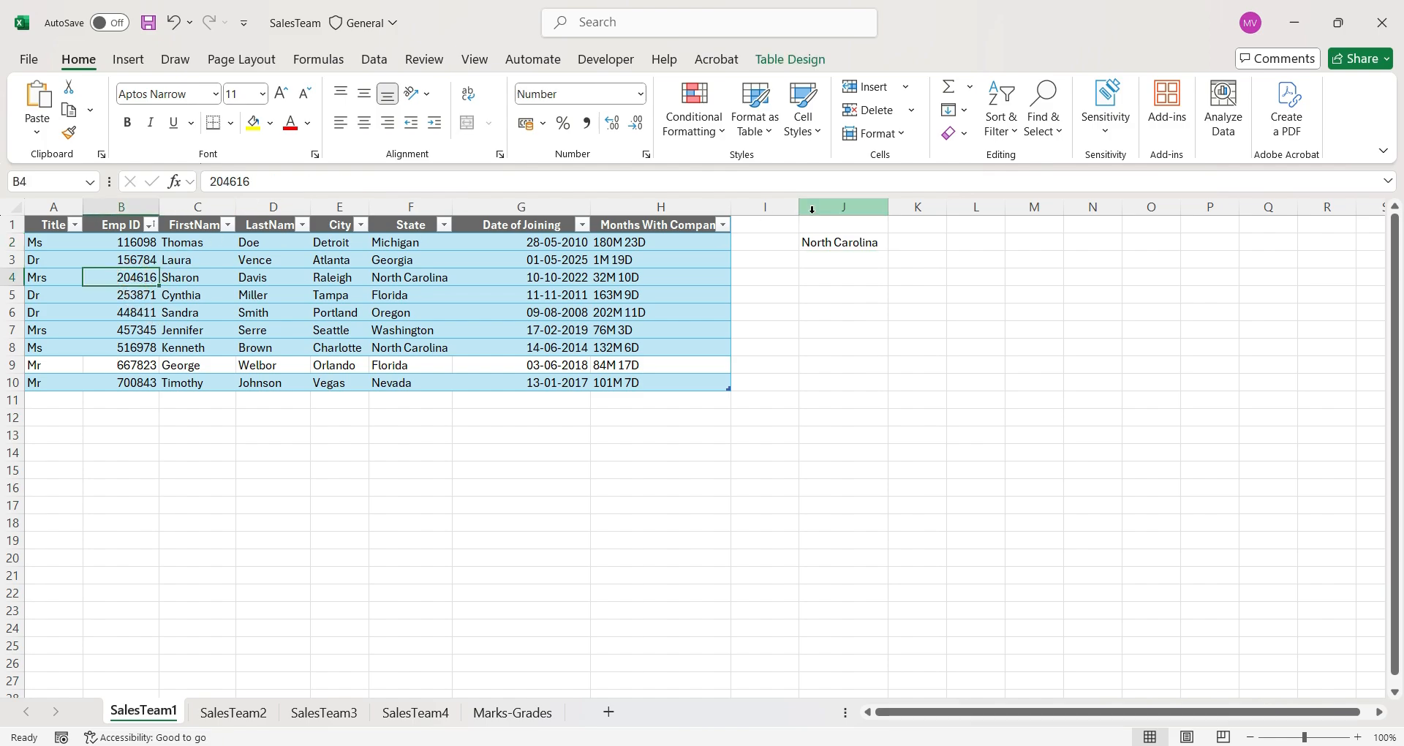
left_click(813, 242)
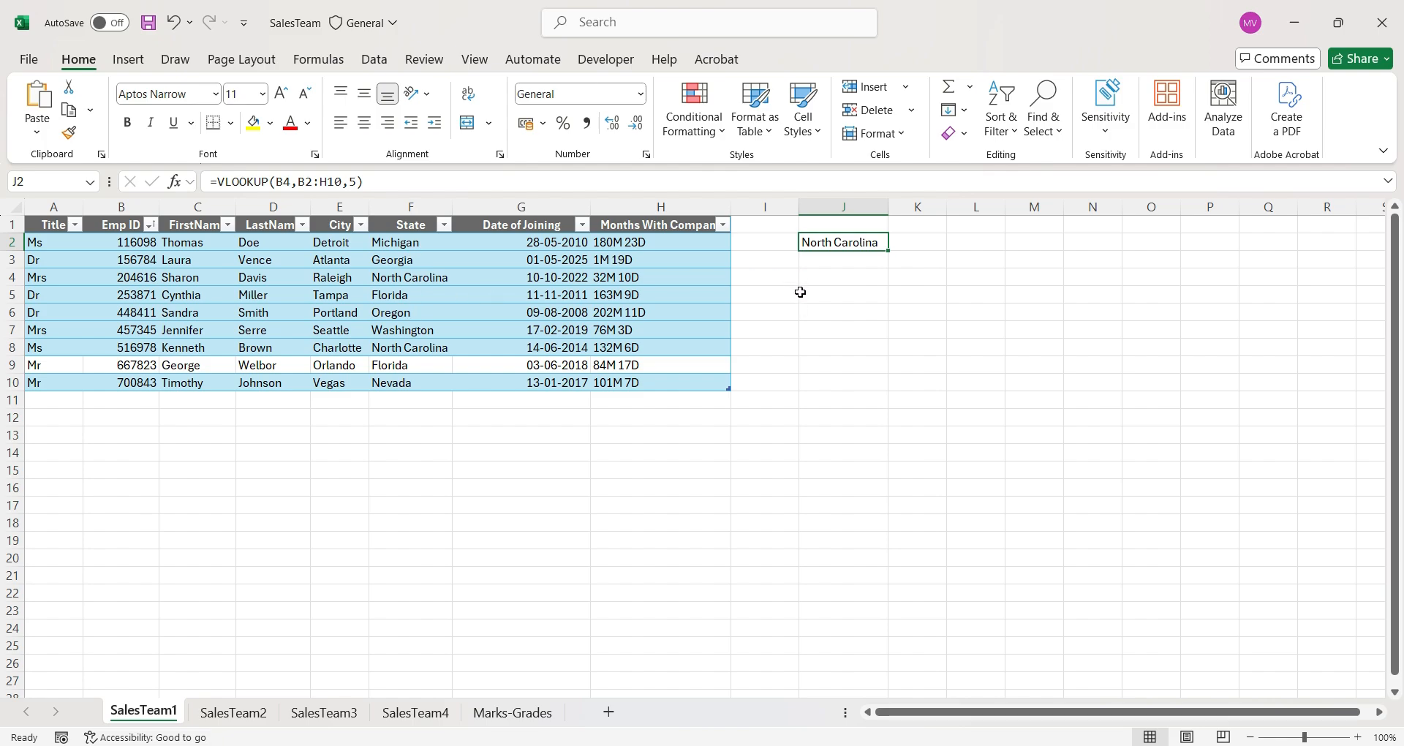
Switch to Power Automate and cancel the unfilled Lookup range in Excel worksheet action
left_click(851, 330)
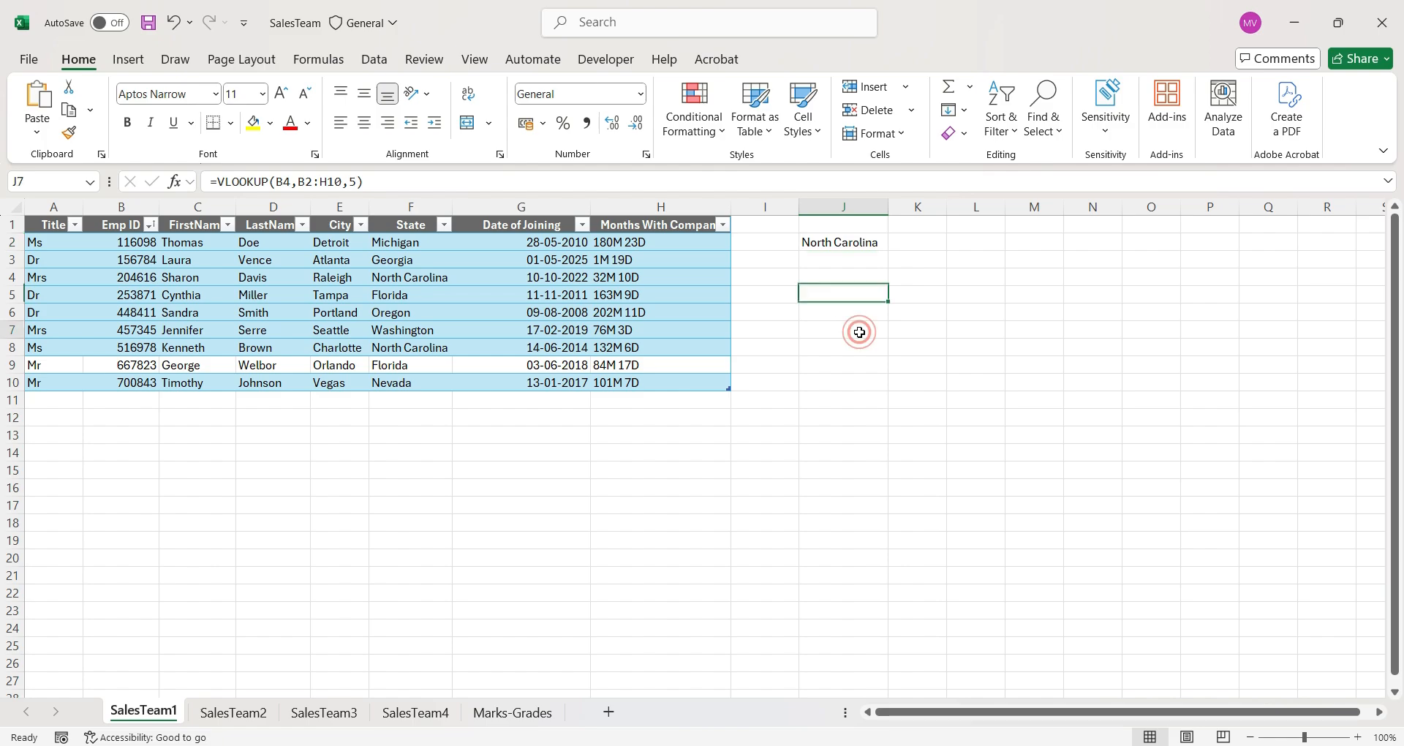
left_click(1293, 23)
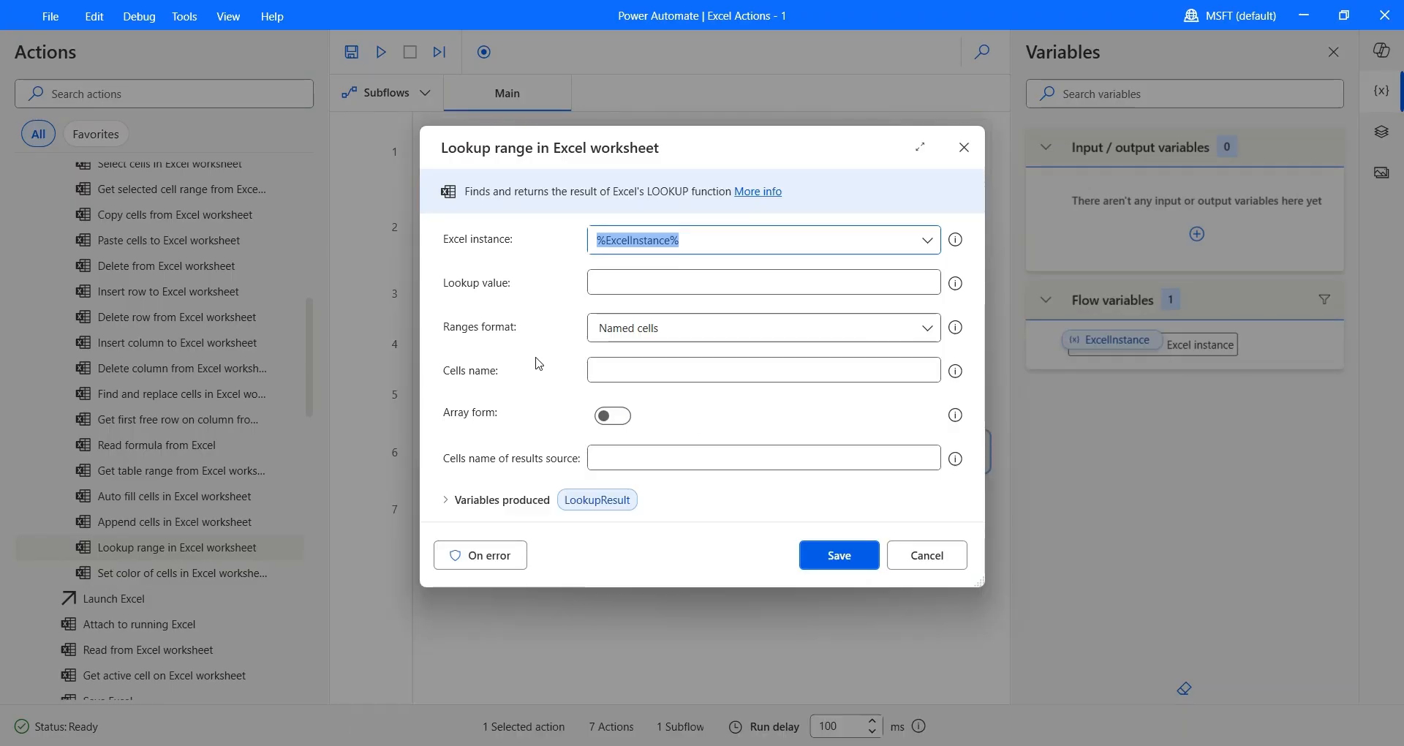
left_click(928, 557)
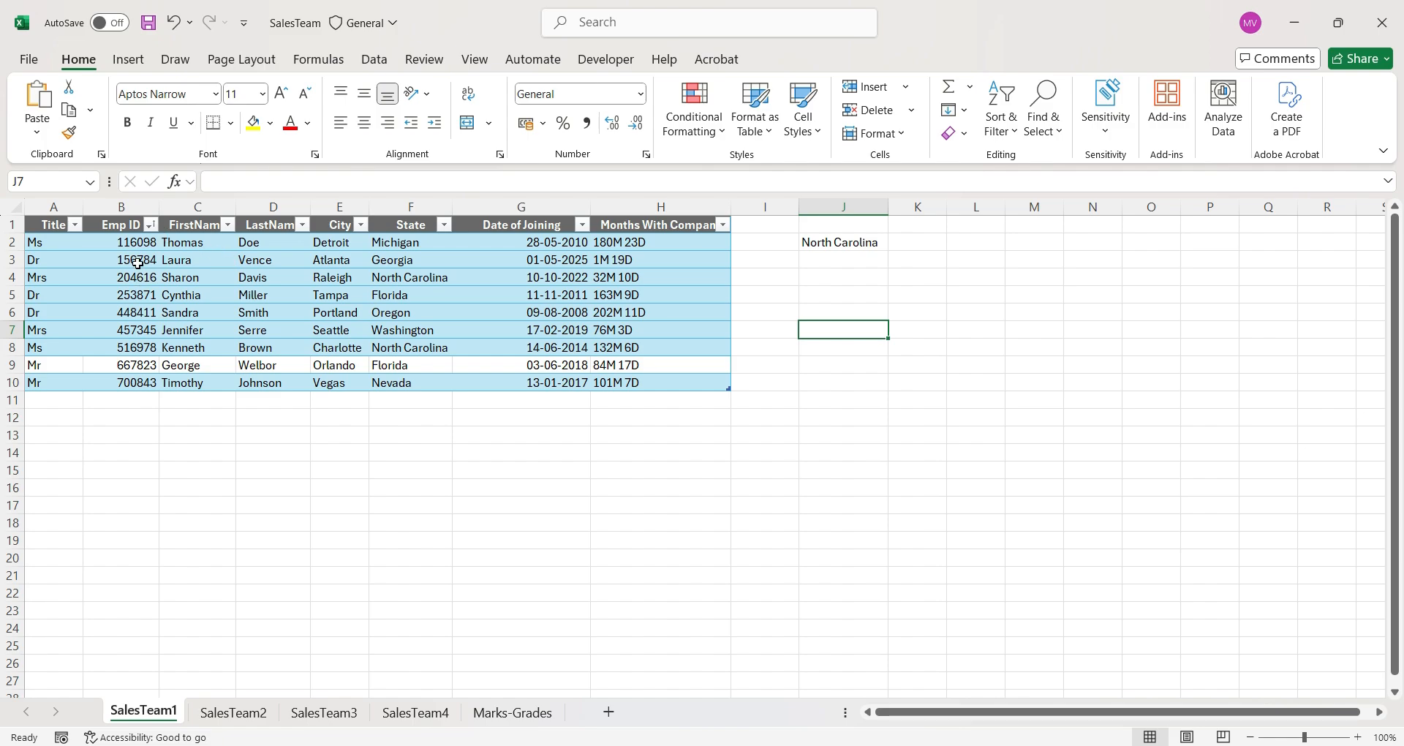
Widen the Emp ID column on the SalesTeam1 sheet in Excel and check its number format without changing it
left_click_drag(160, 206, 183, 207)
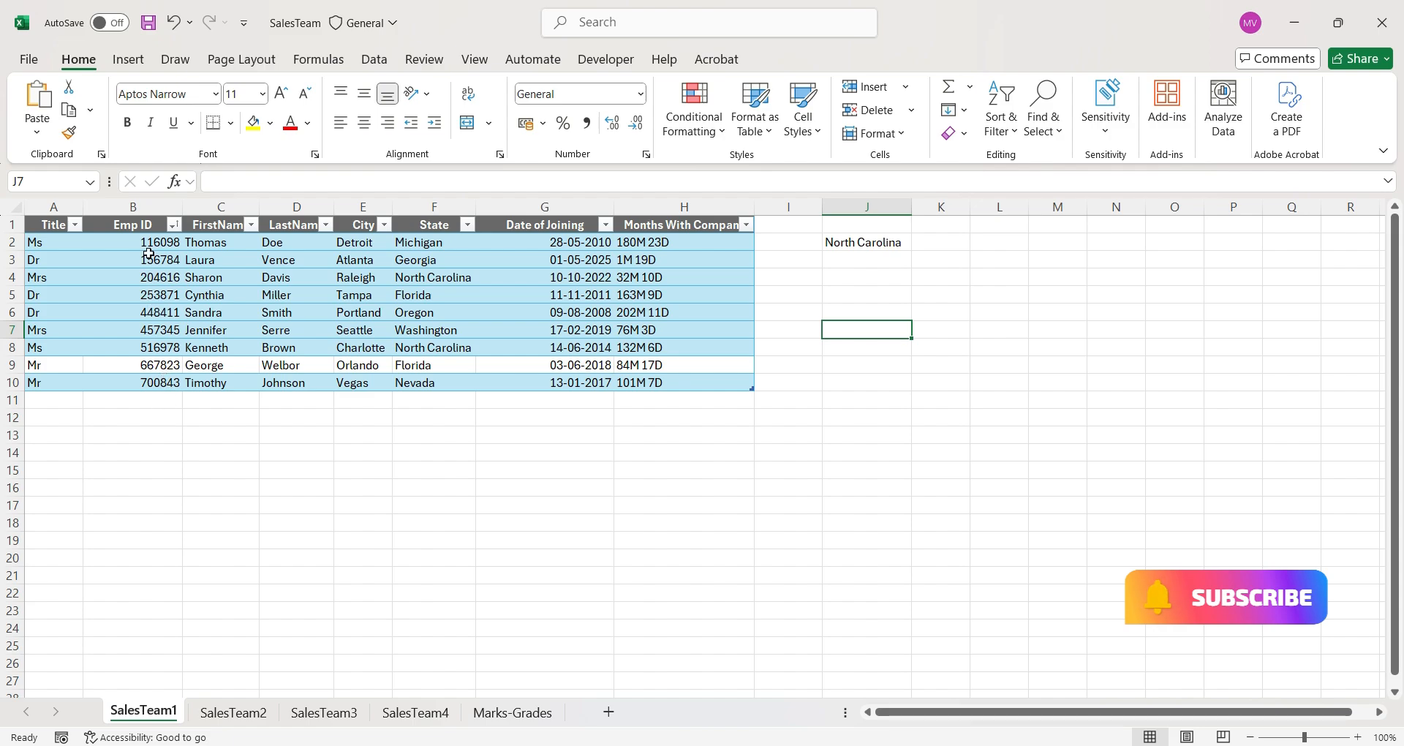
left_click(147, 204)
right_click(147, 211)
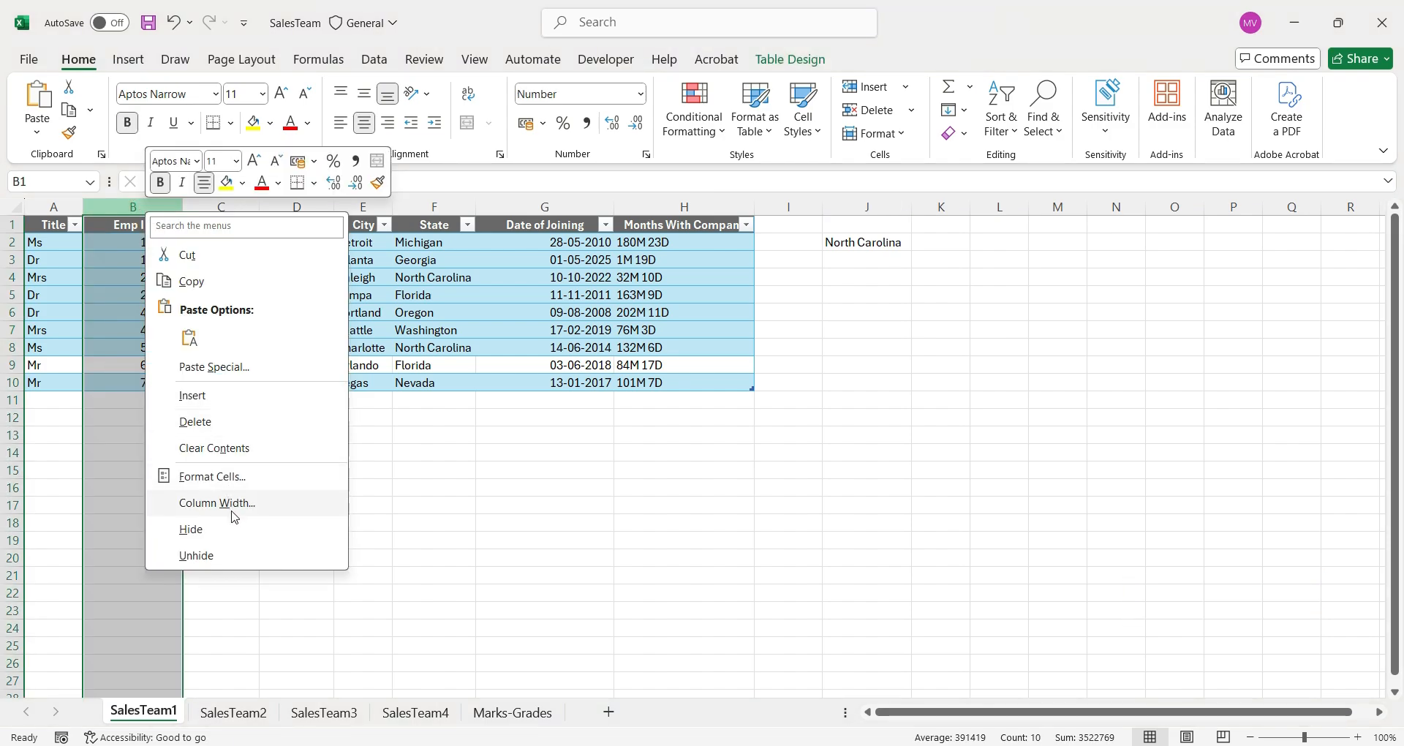
left_click(219, 477)
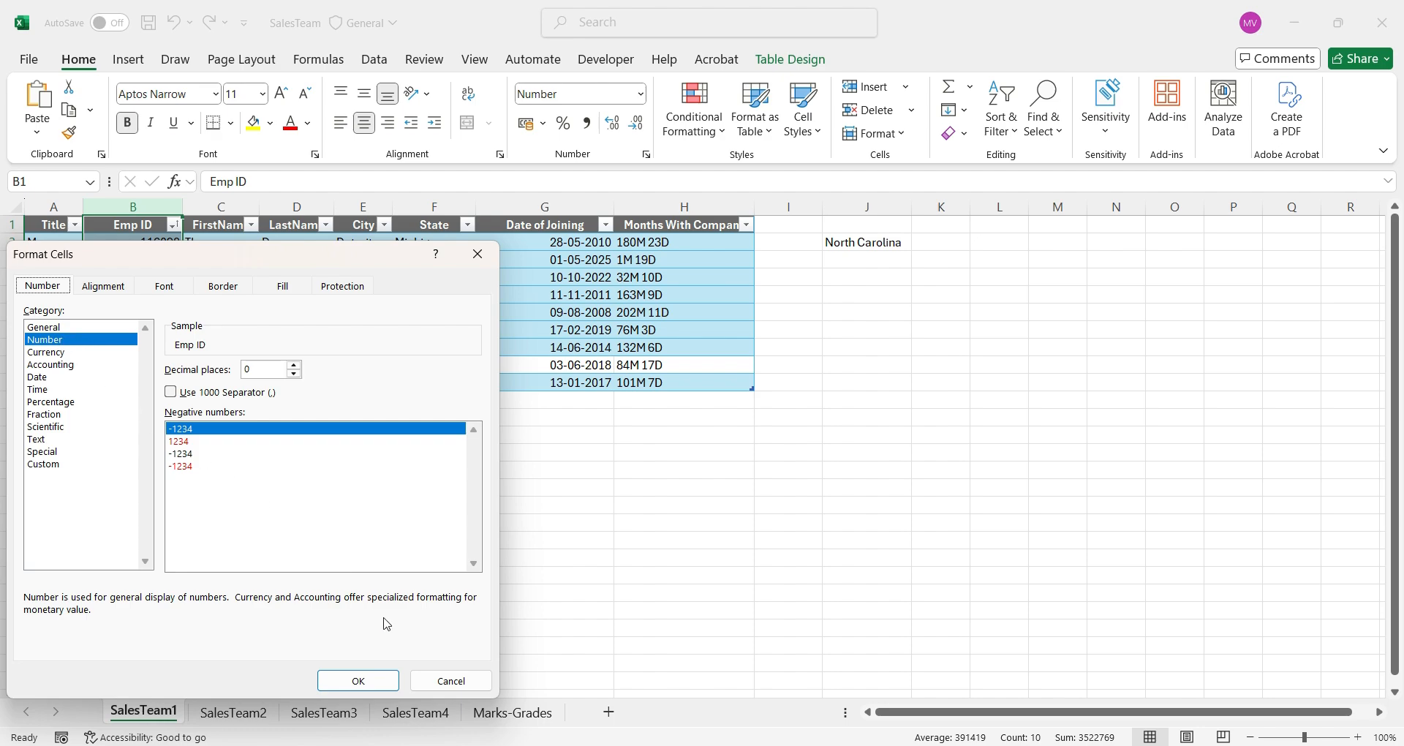
left_click(448, 680)
left_click(1042, 278)
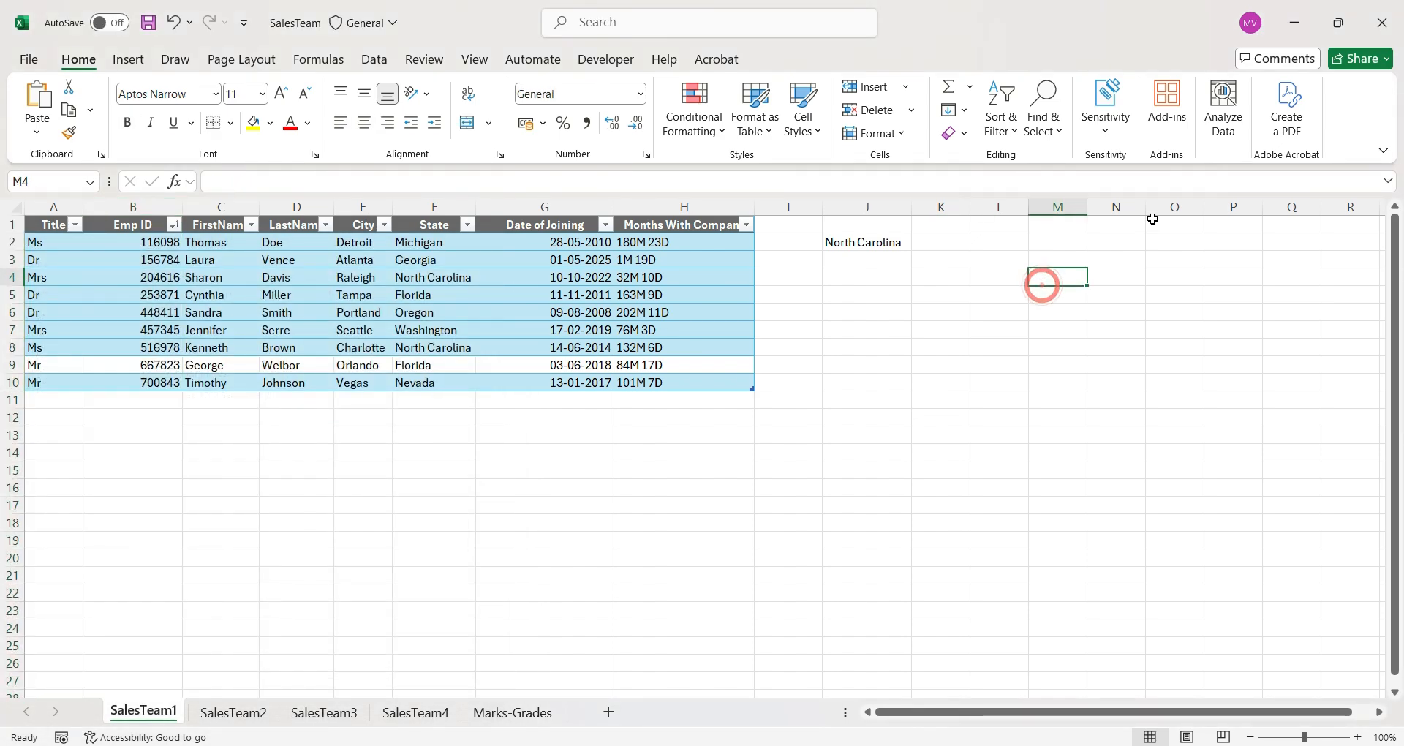
Add the Lookup range in Excel worksheet action below Sort cells in Power Automate, and return to the Excel workbook
left_click(1291, 28)
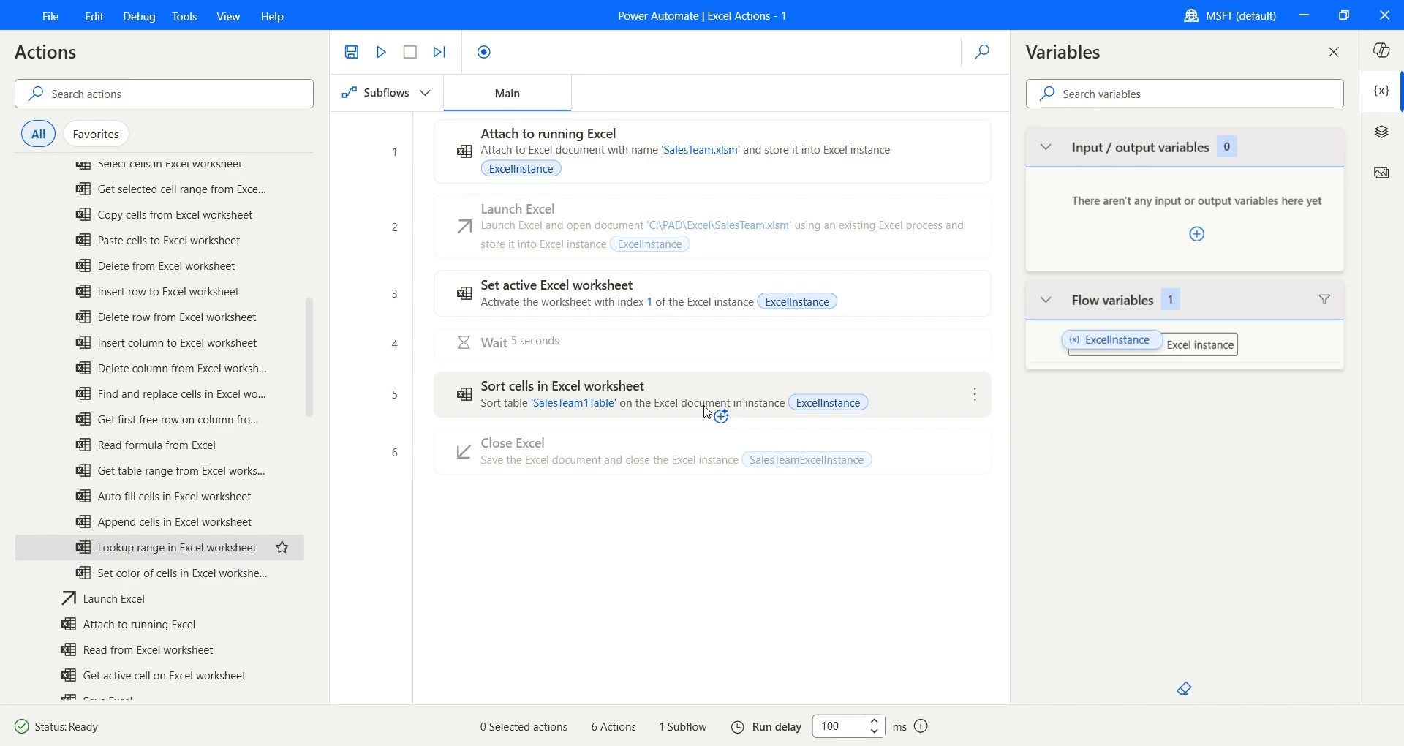
left_click_drag(180, 549, 596, 425)
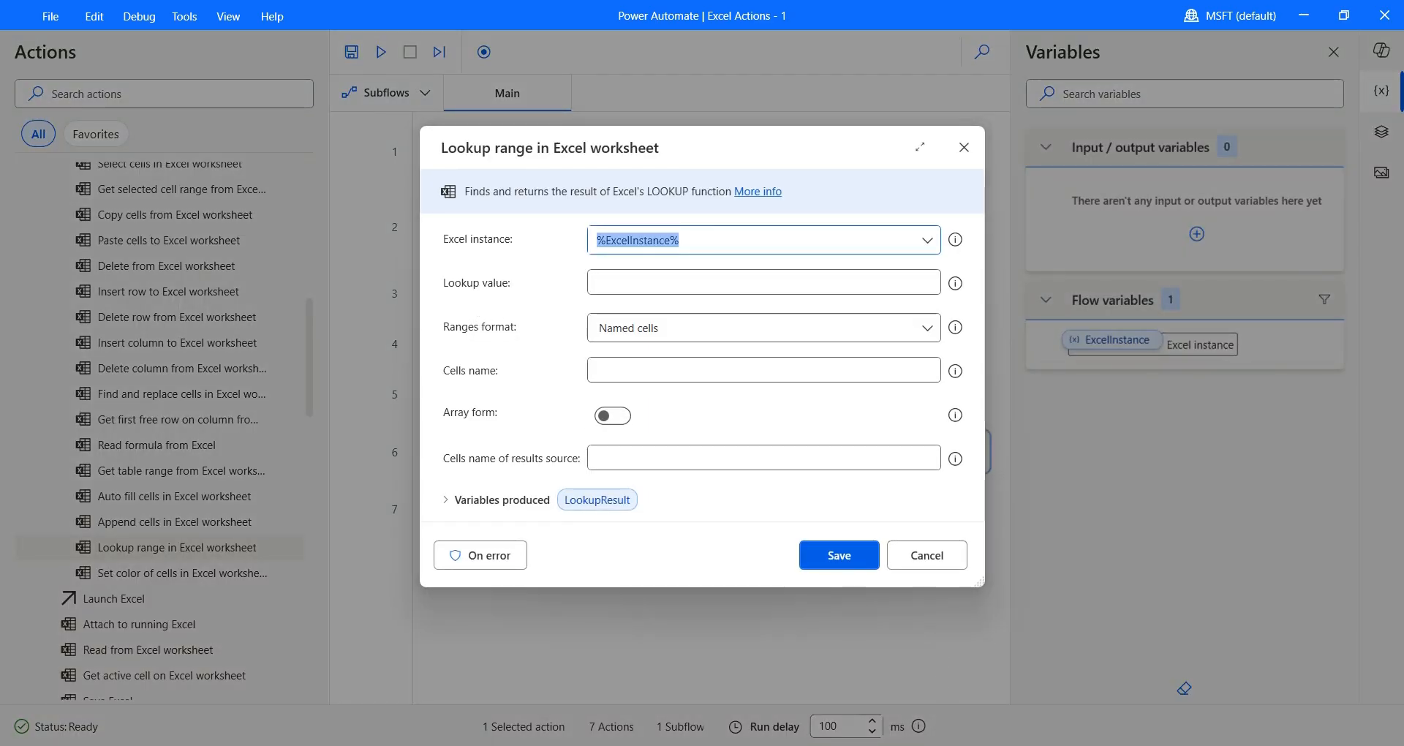
key("alt+Tab")
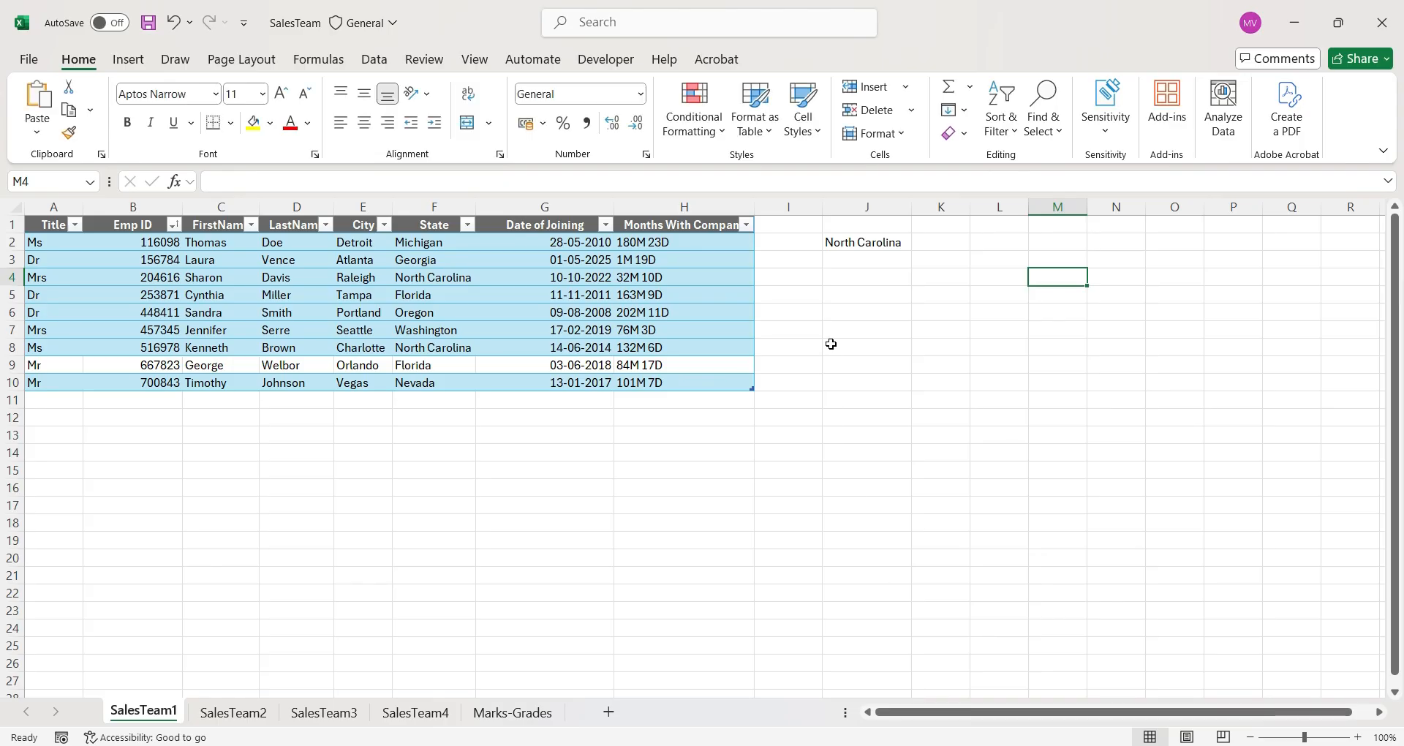
Copy the Emp ID from cell B4 on SalesTeam1 and paste it as the Lookup value of the Power Automate action
left_click(843, 246)
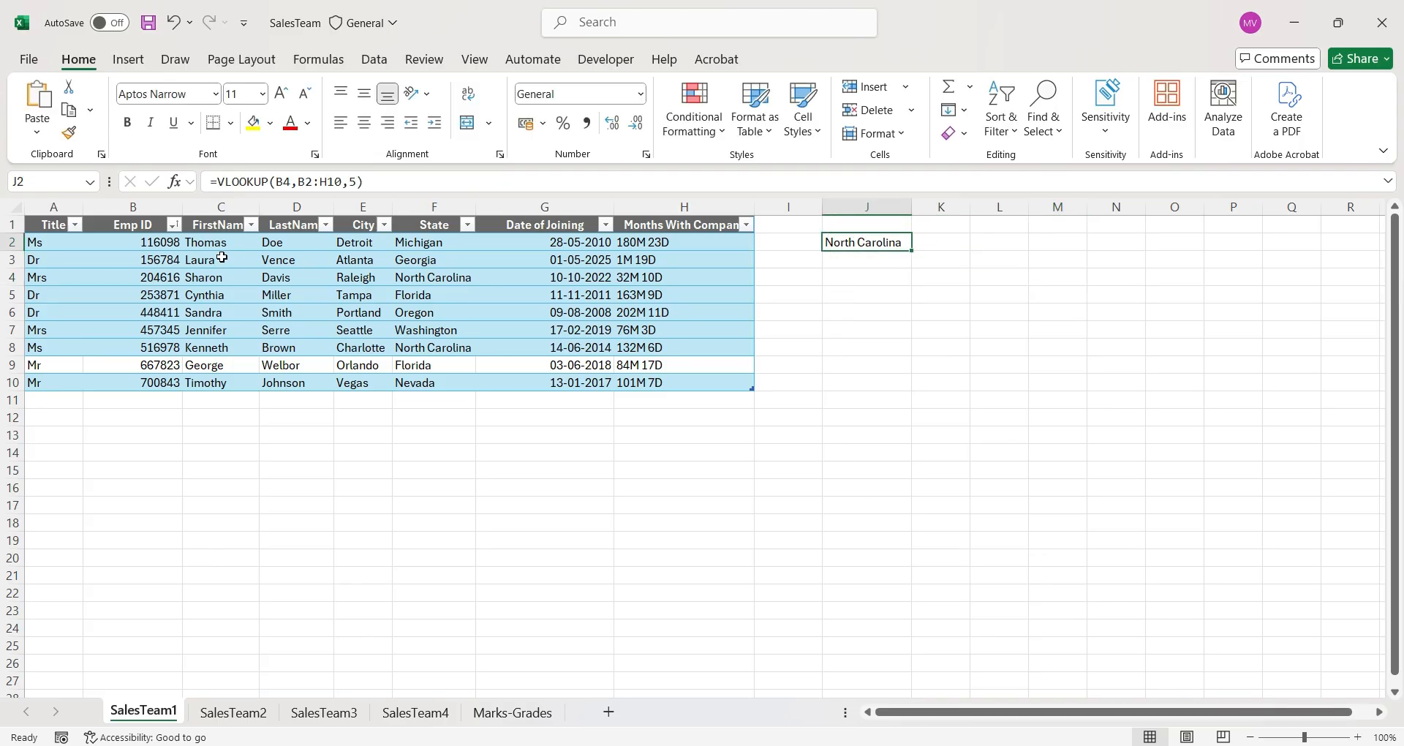
left_click(151, 278)
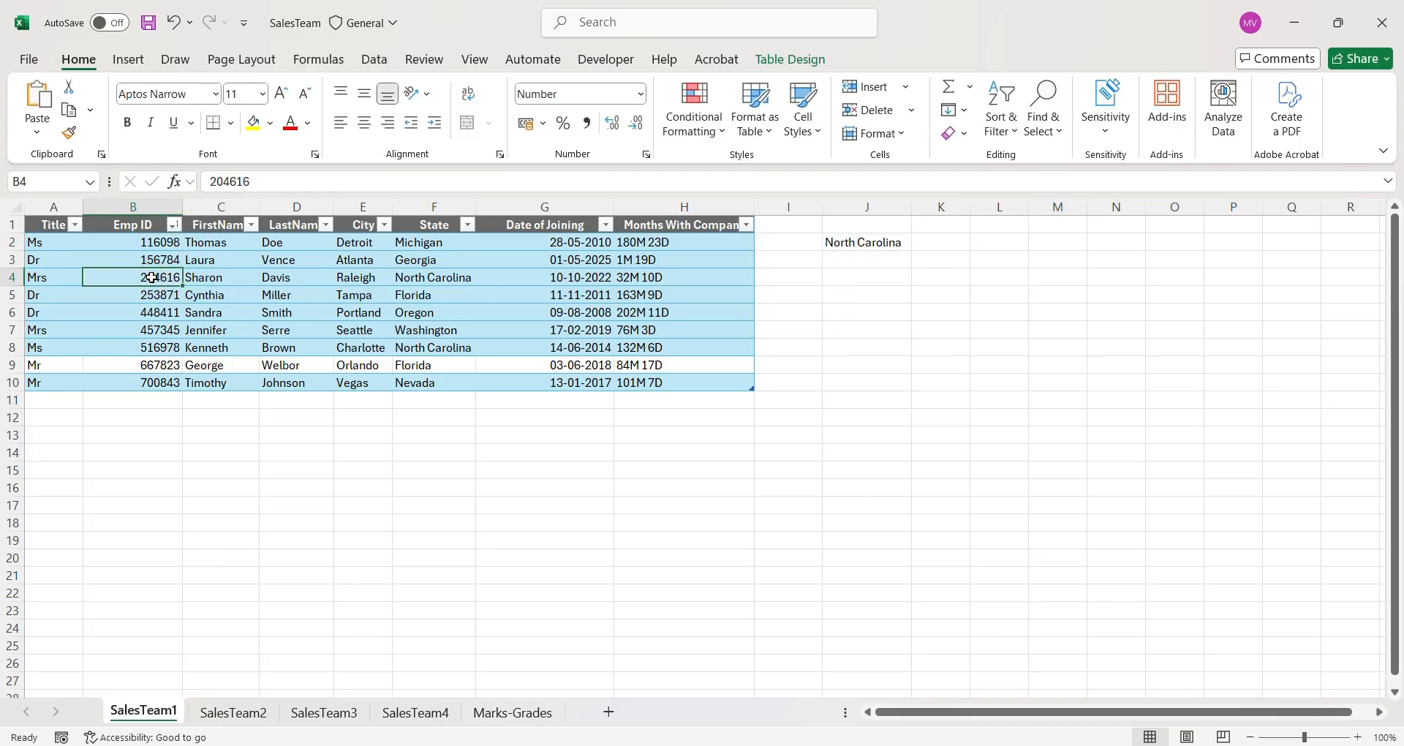
left_click(219, 184)
double_click(218, 184)
key("ctrl+c")
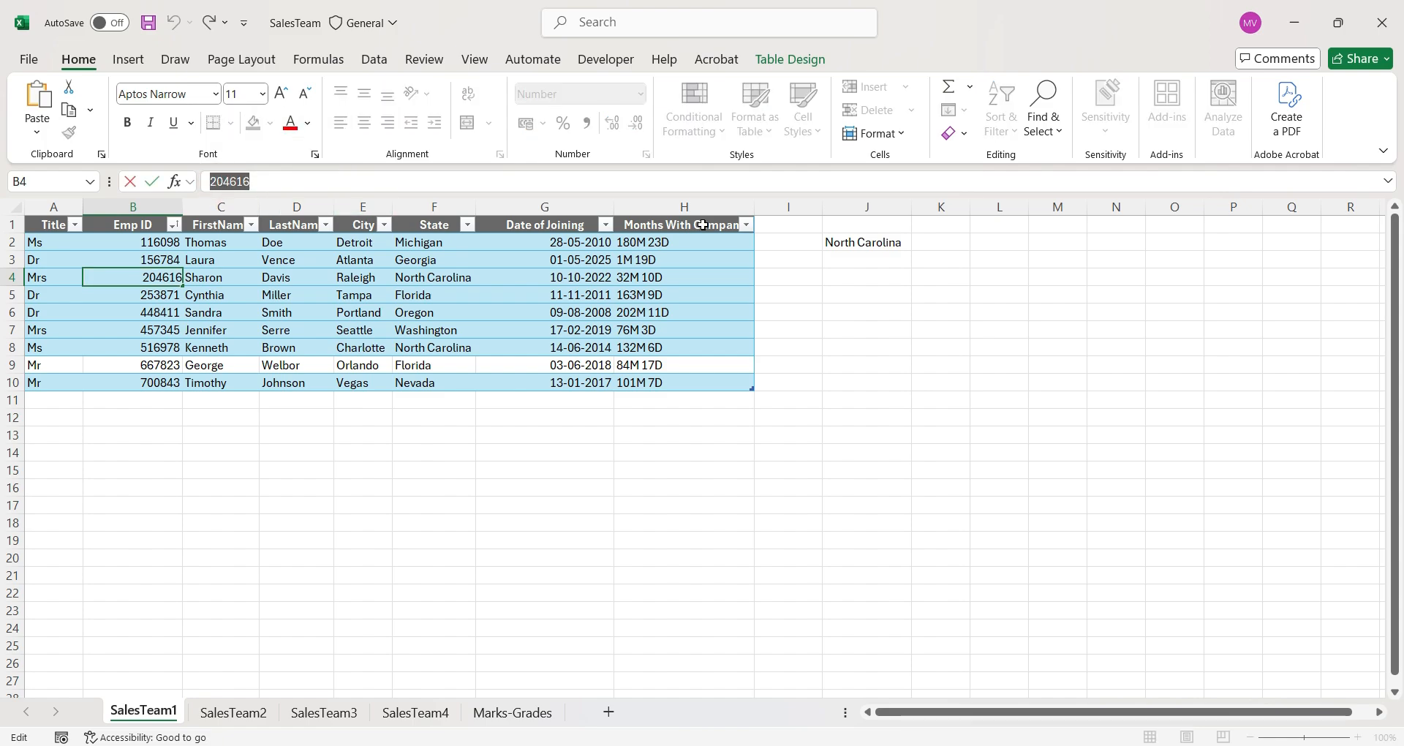
left_click(1294, 23)
left_click(708, 282)
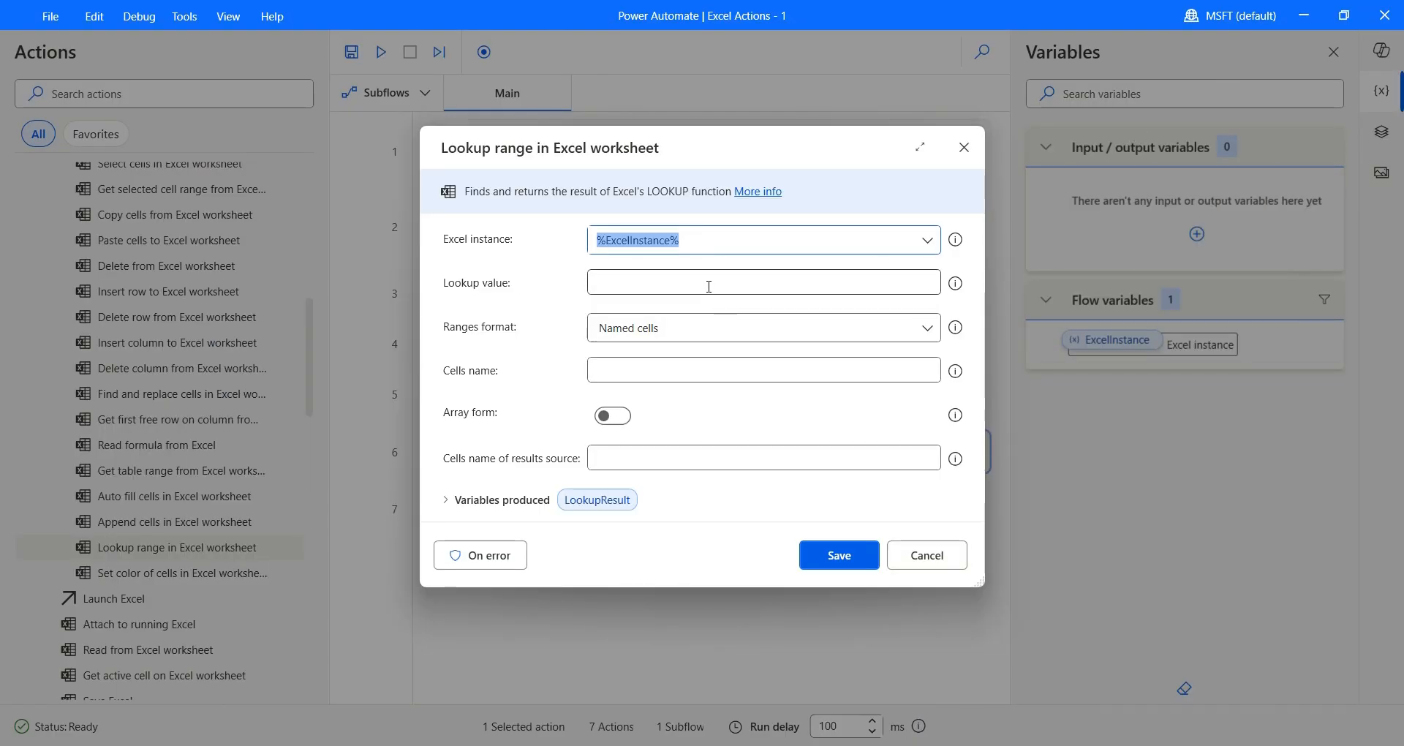
key("ctrl+v")
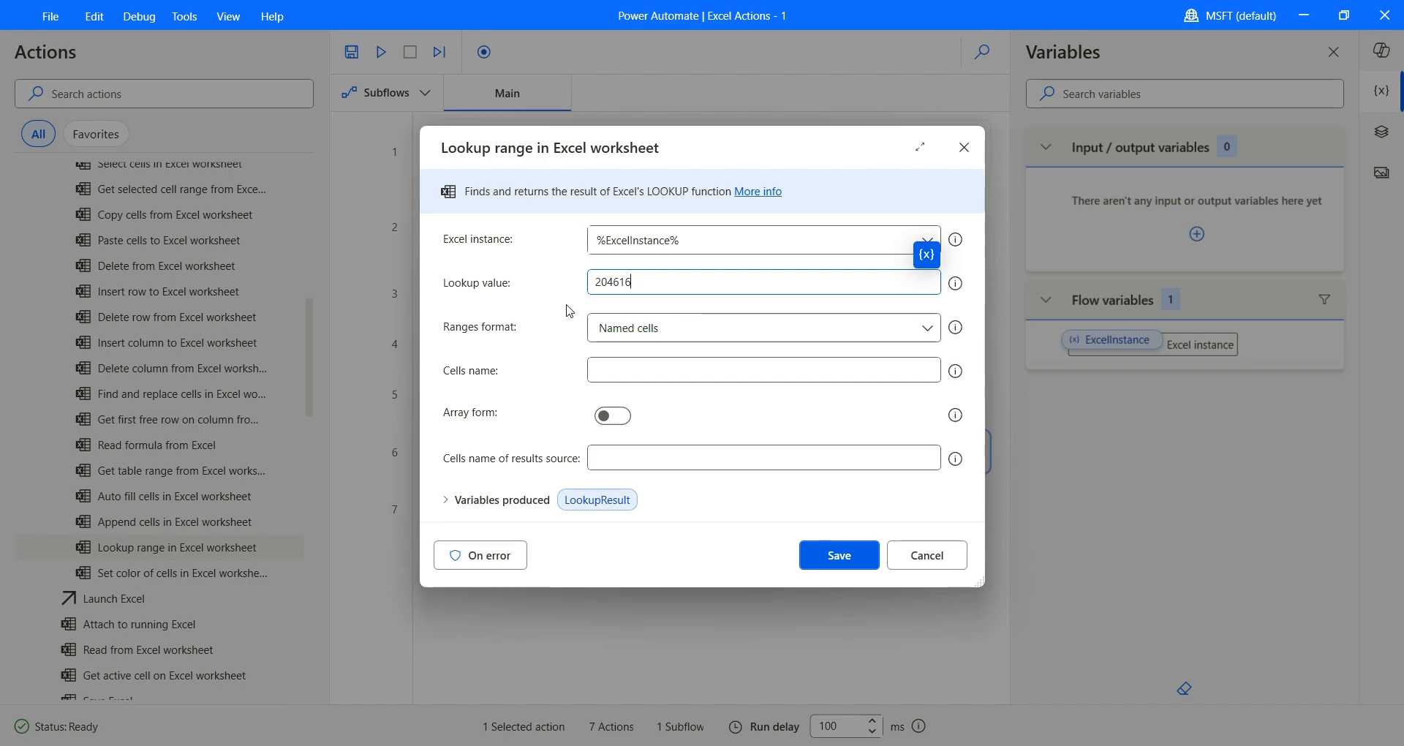
Set the lookup action's Ranges format to Specific ranges
left_click(611, 335)
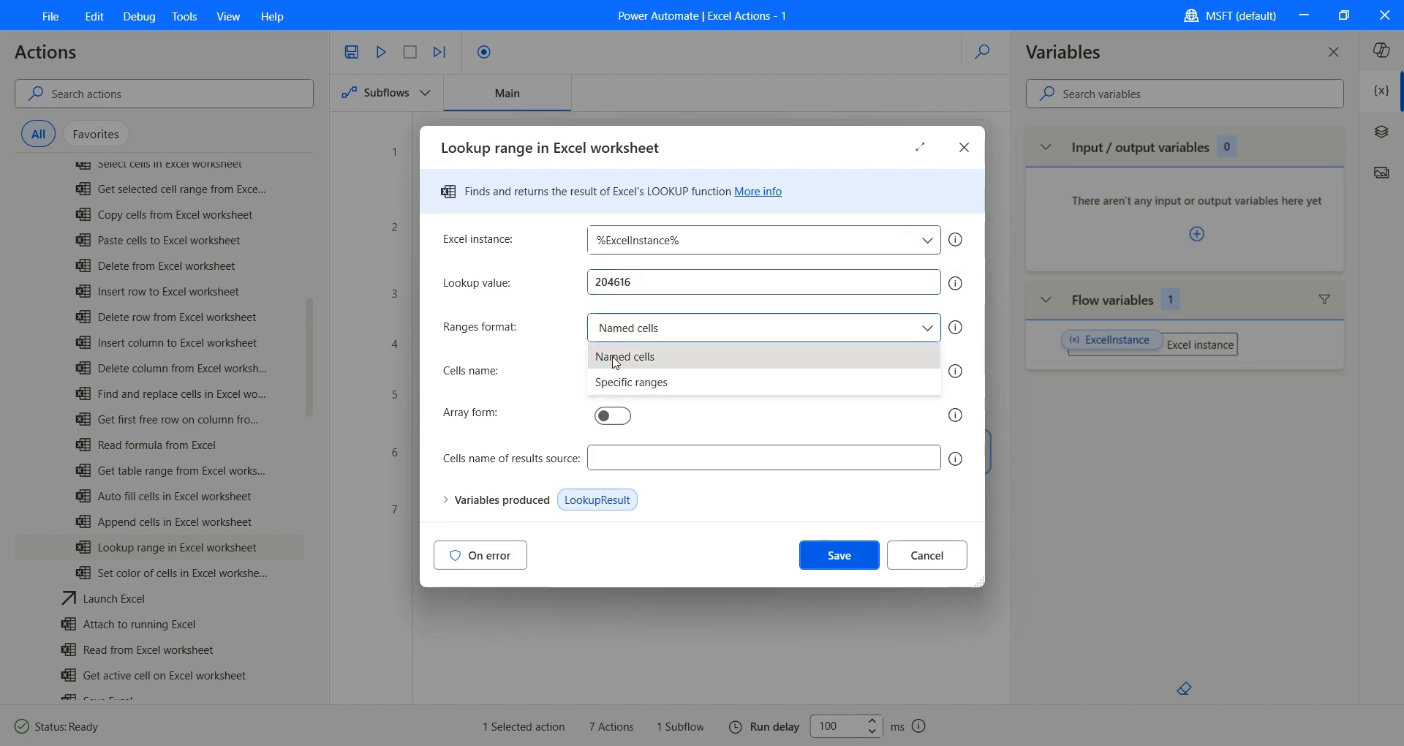
left_click(626, 388)
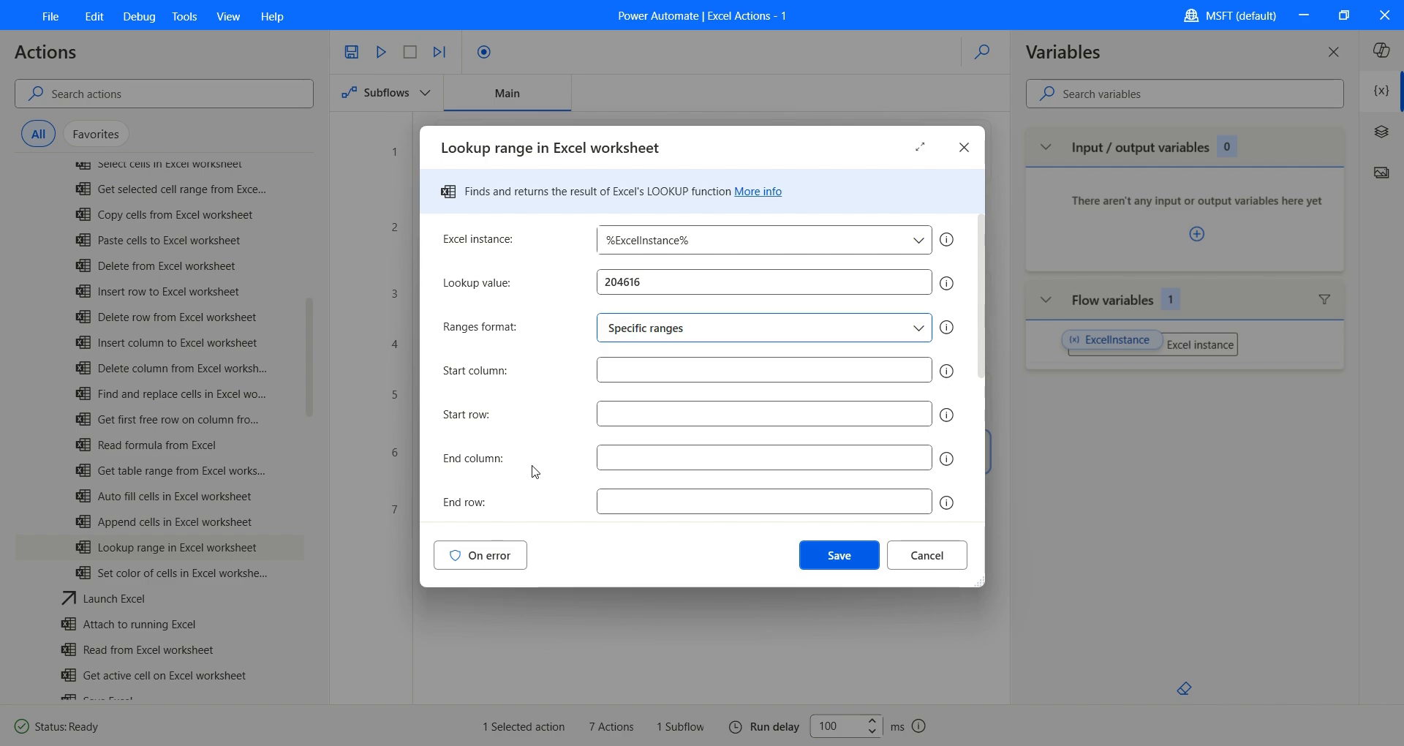
scroll(535, 472, "down", 1)
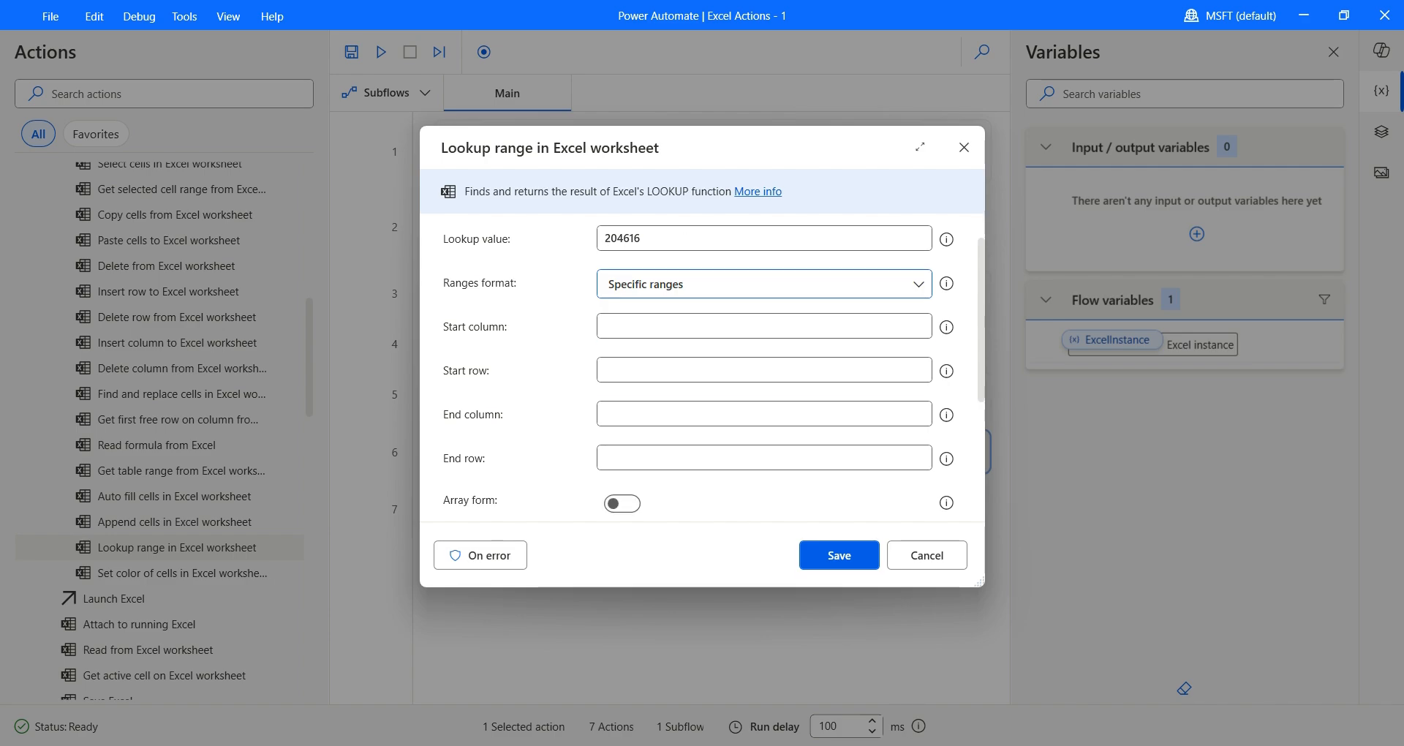
Set the lookup action's range to start at column B, row 2 and end at column H, row 10
left_click(956, 695)
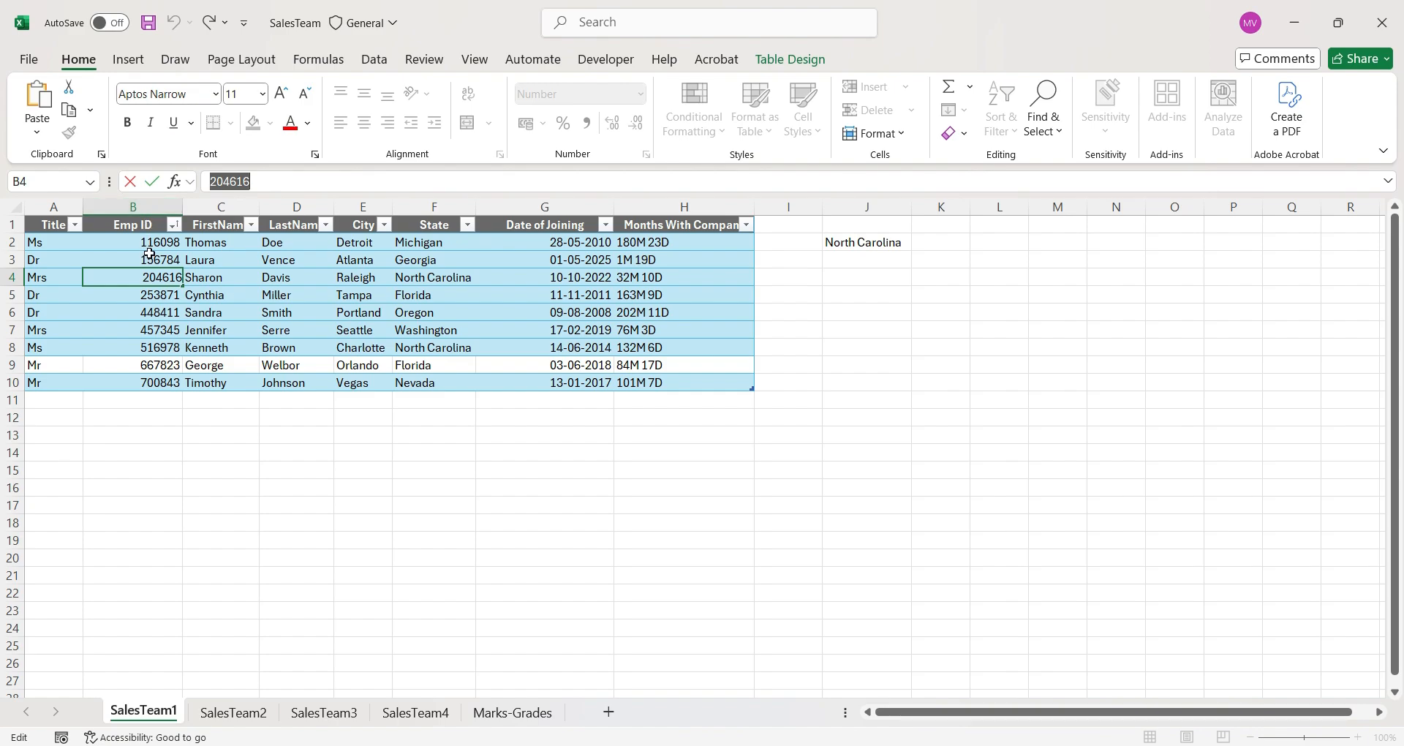
left_click(1294, 23)
left_click(632, 321)
key("Caps_Lock")
type("B")
left_click(632, 370)
type("2")
left_click(633, 409)
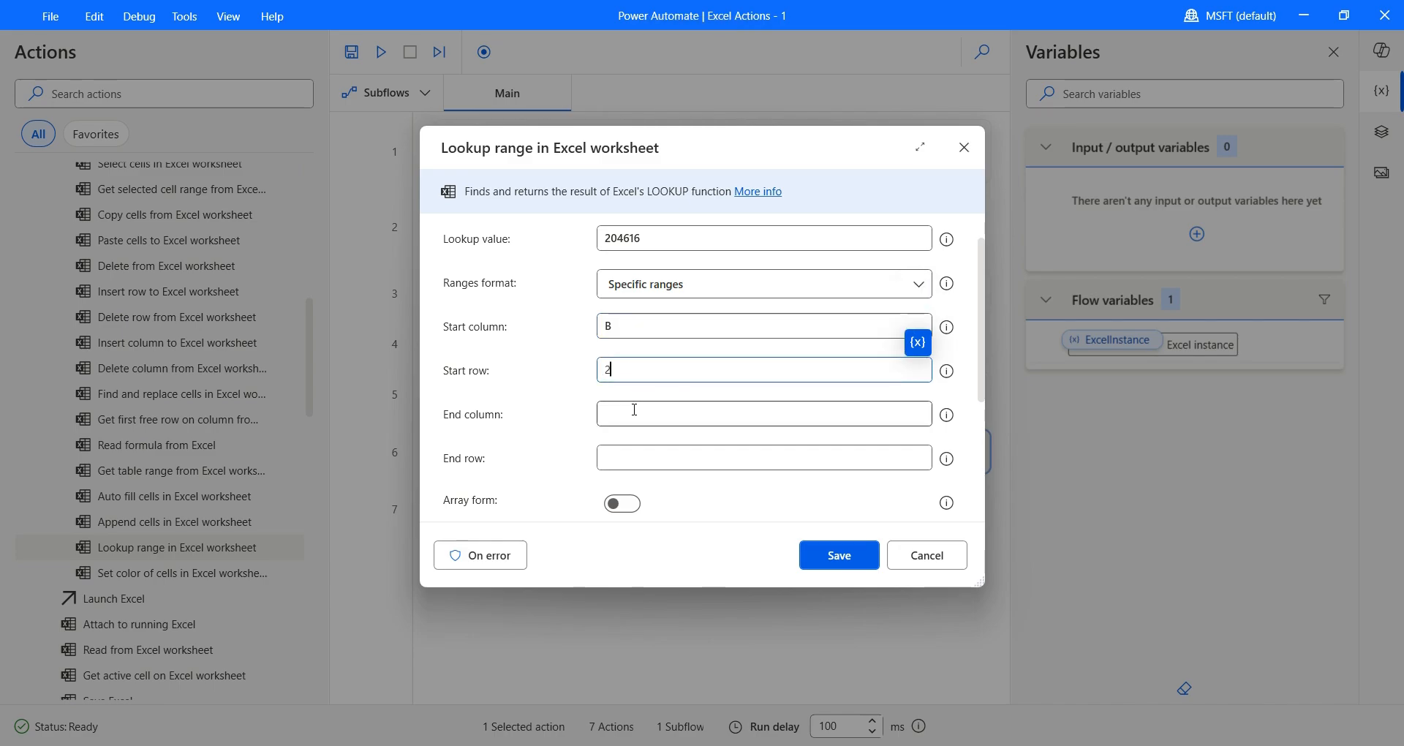
type("H")
left_click(642, 458)
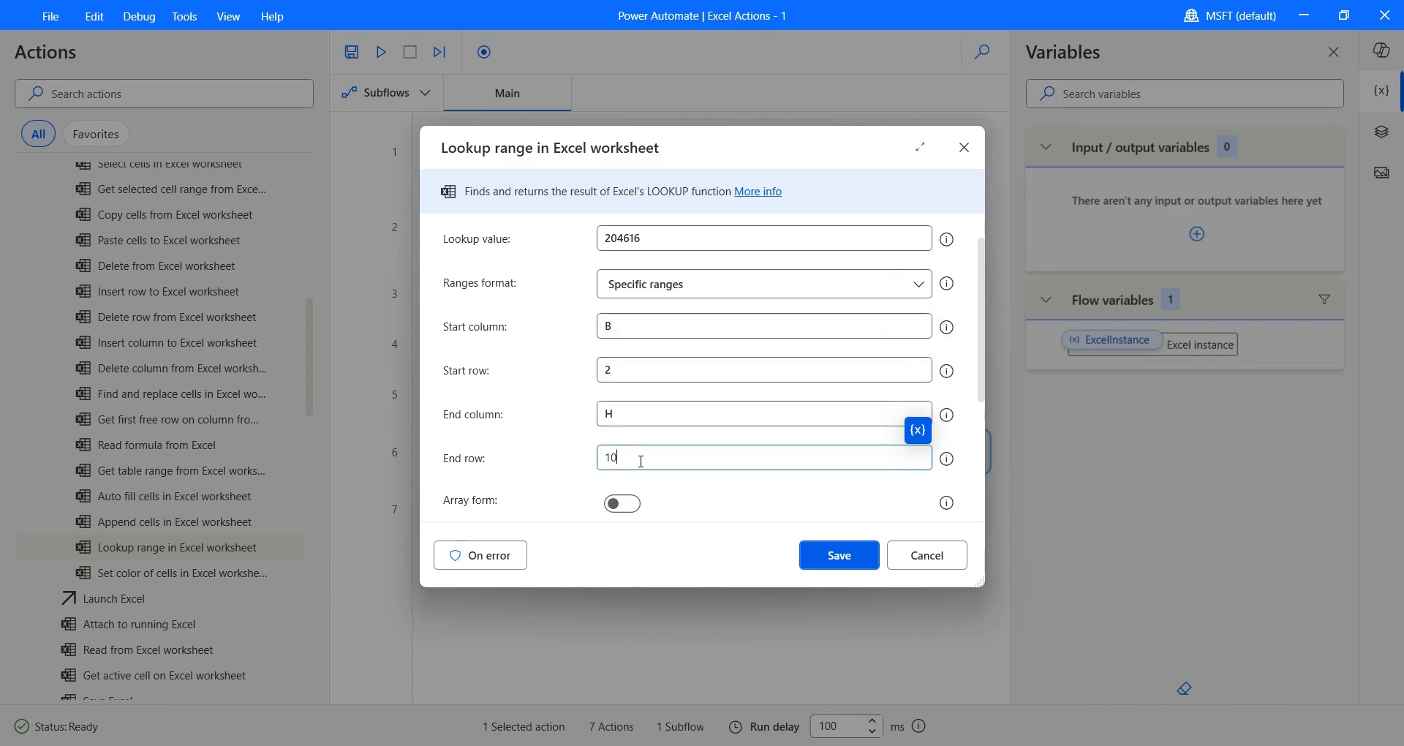
Switch to the SalesTeam1 sheet in Excel and check the VLOOKUP formula in J2 against the position of the State column
scroll(555, 420, "down", 3)
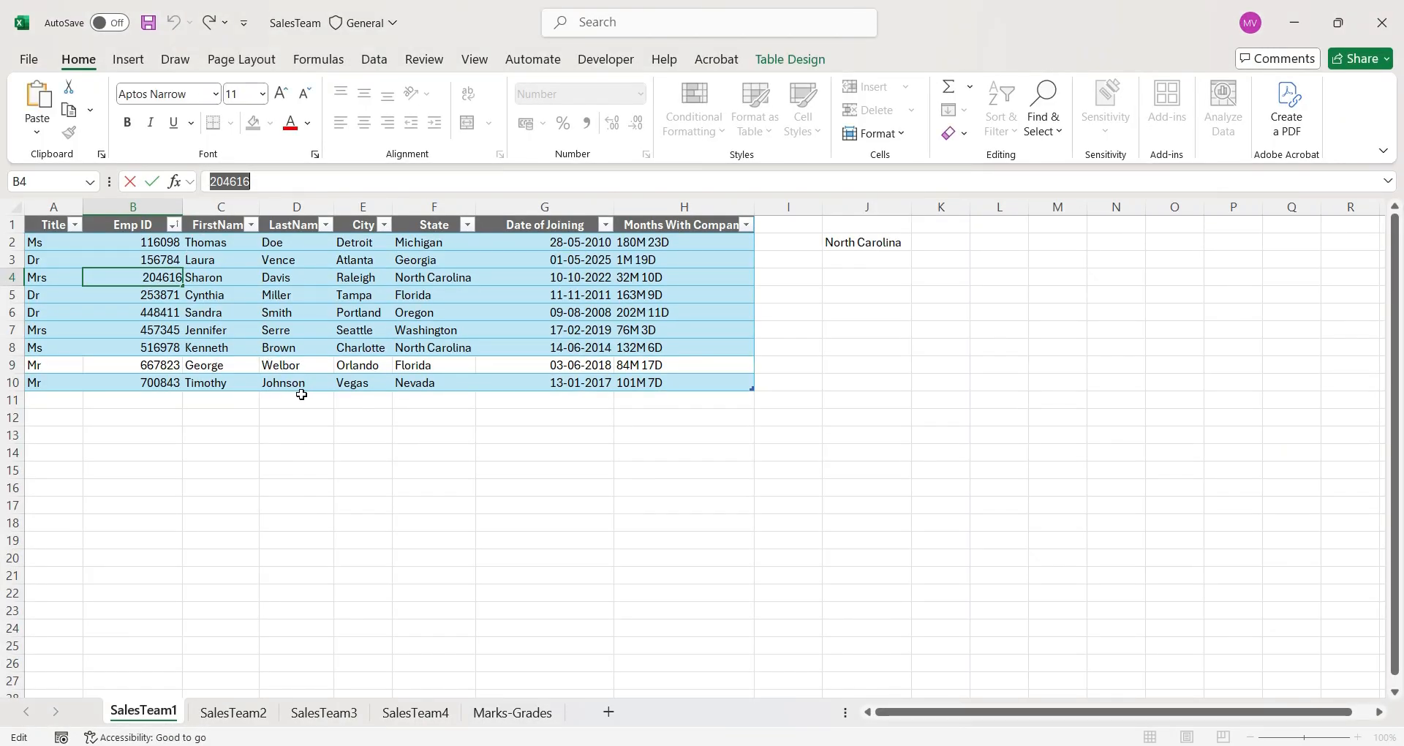
left_click(53, 207)
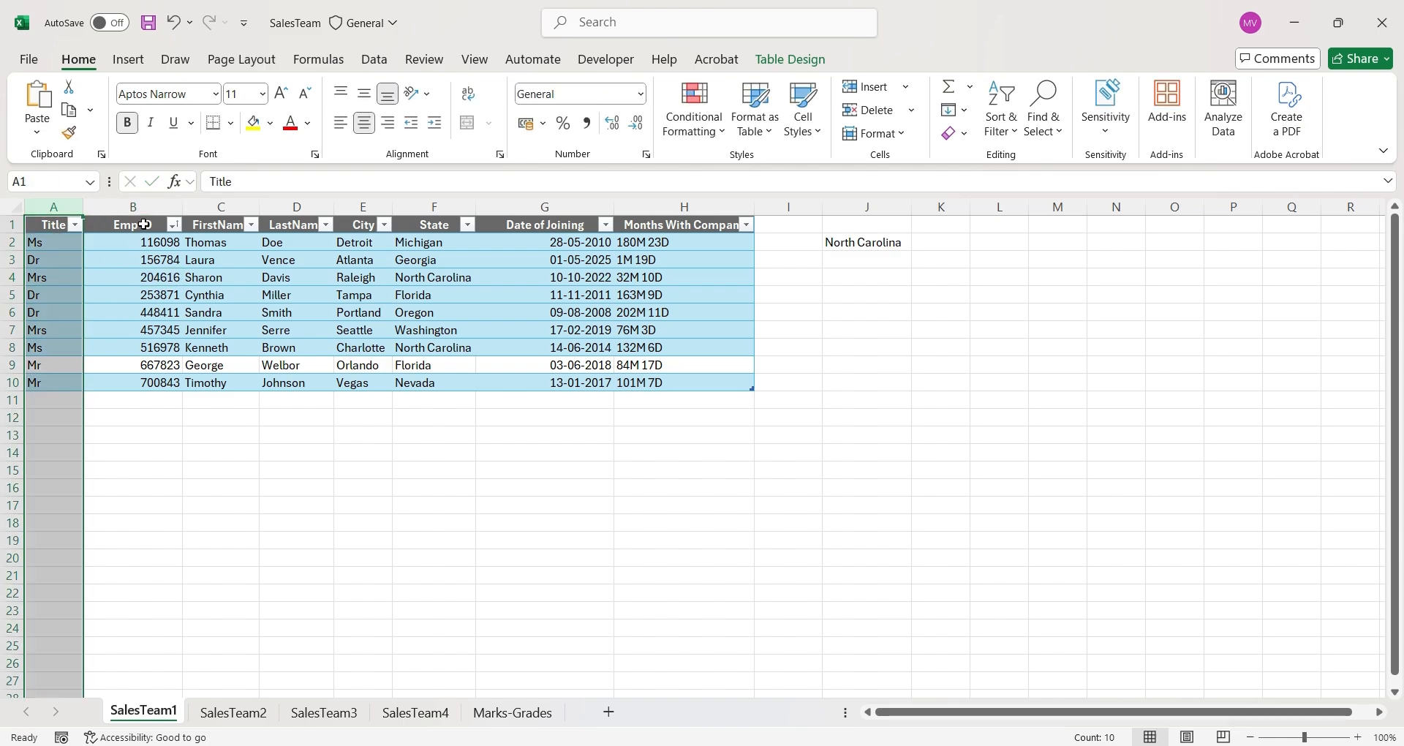
left_click(145, 245)
left_click(146, 277)
left_click(145, 298)
left_click(151, 260)
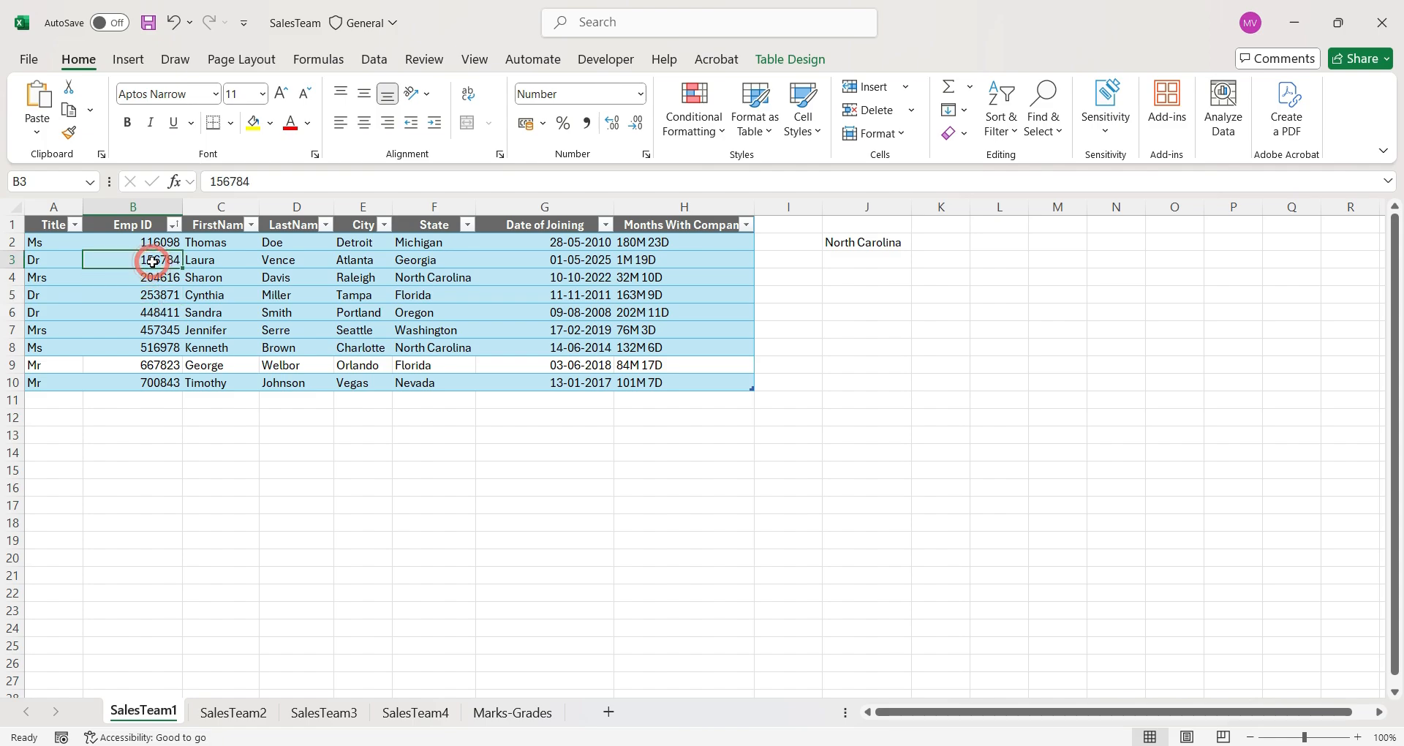
left_click(835, 249)
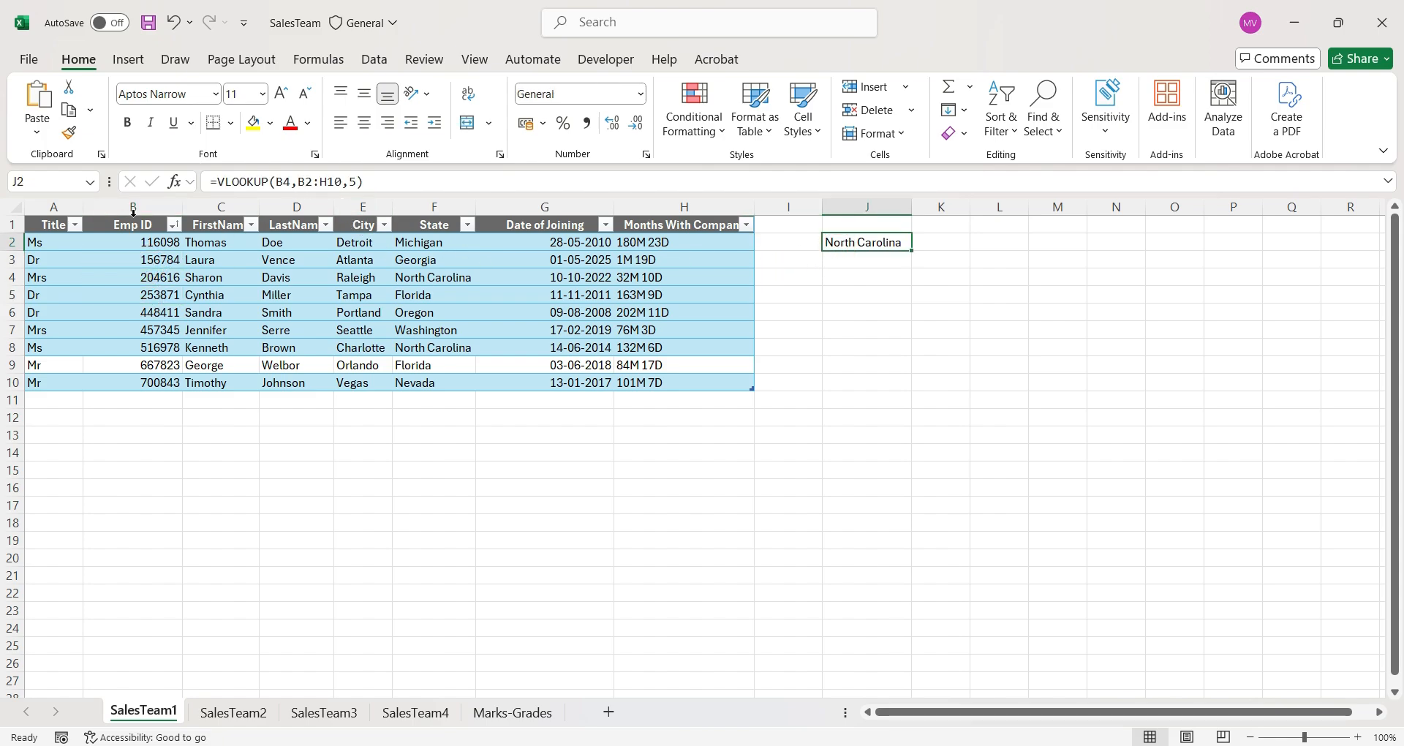
left_click(60, 267)
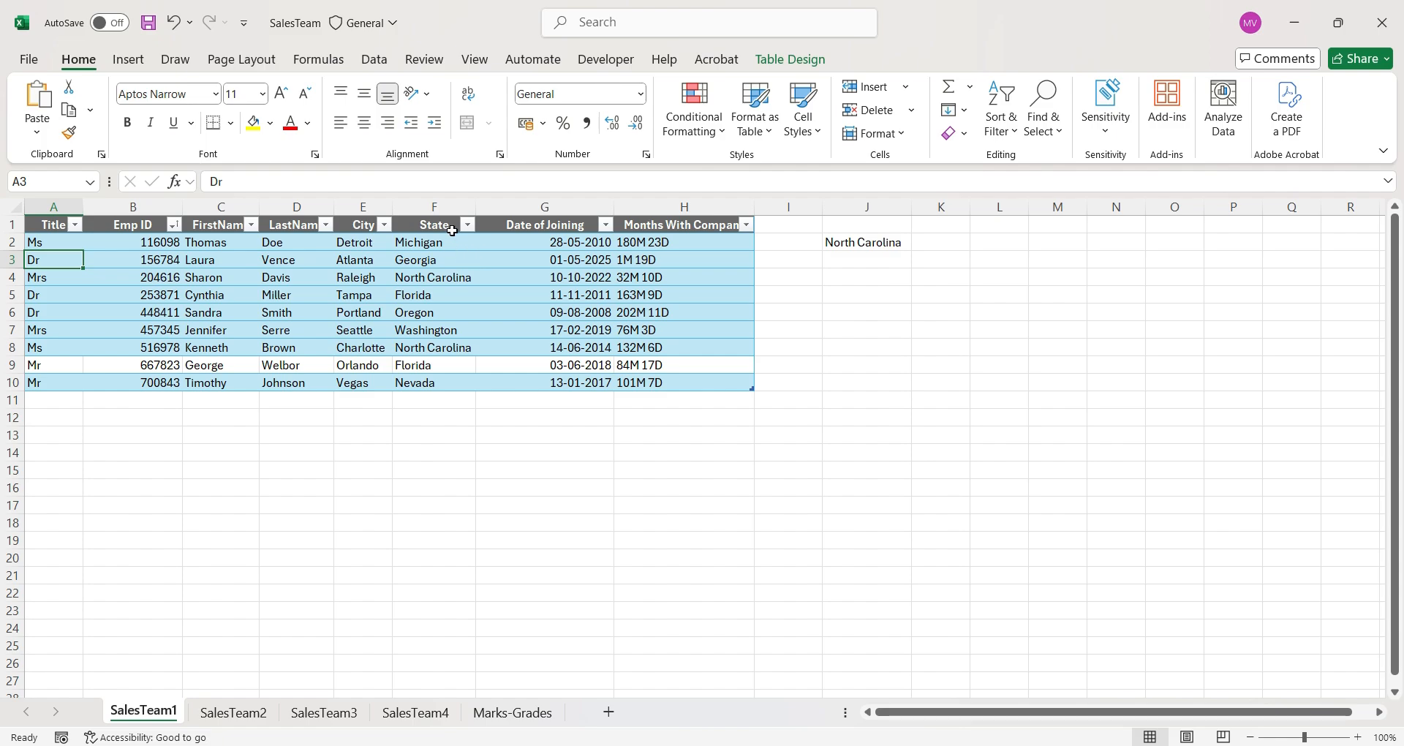
Return to Power Automate and set the lookup's results source from column 6, row 2 to column 6, row 10
left_click(1294, 23)
left_click(673, 413)
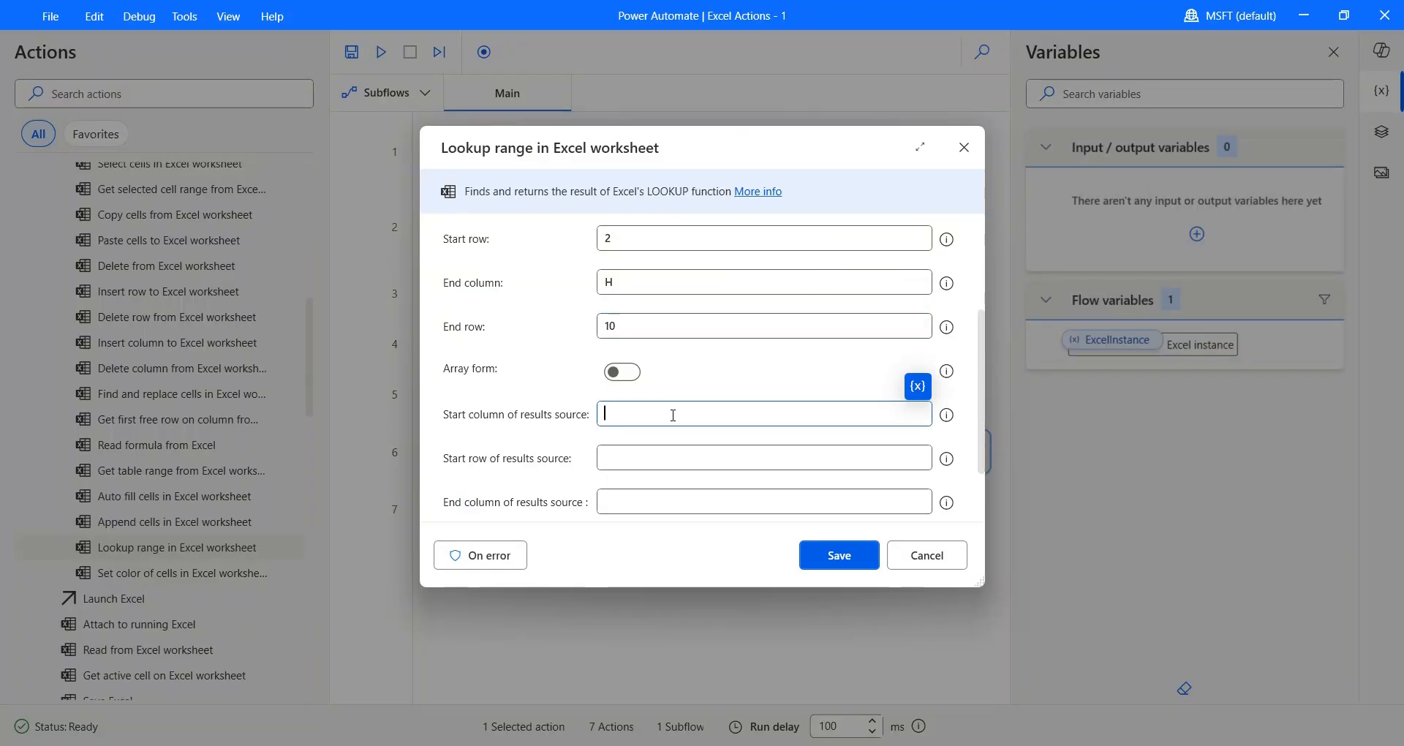
scroll(673, 416, "down", 1)
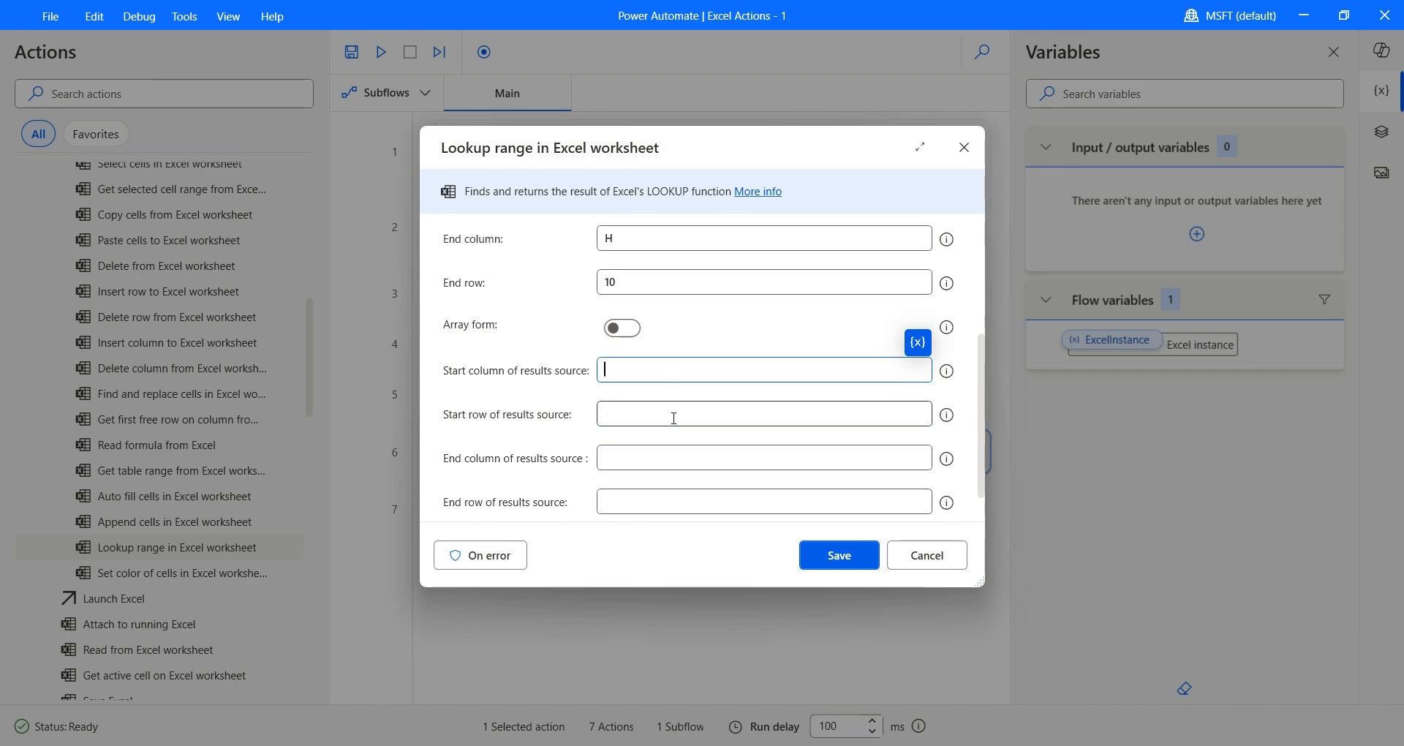
scroll(673, 418, "down", 1)
left_click(629, 371)
type("2")
left_click(633, 415)
type("6")
left_click(641, 457)
type("10")
left_click(671, 517)
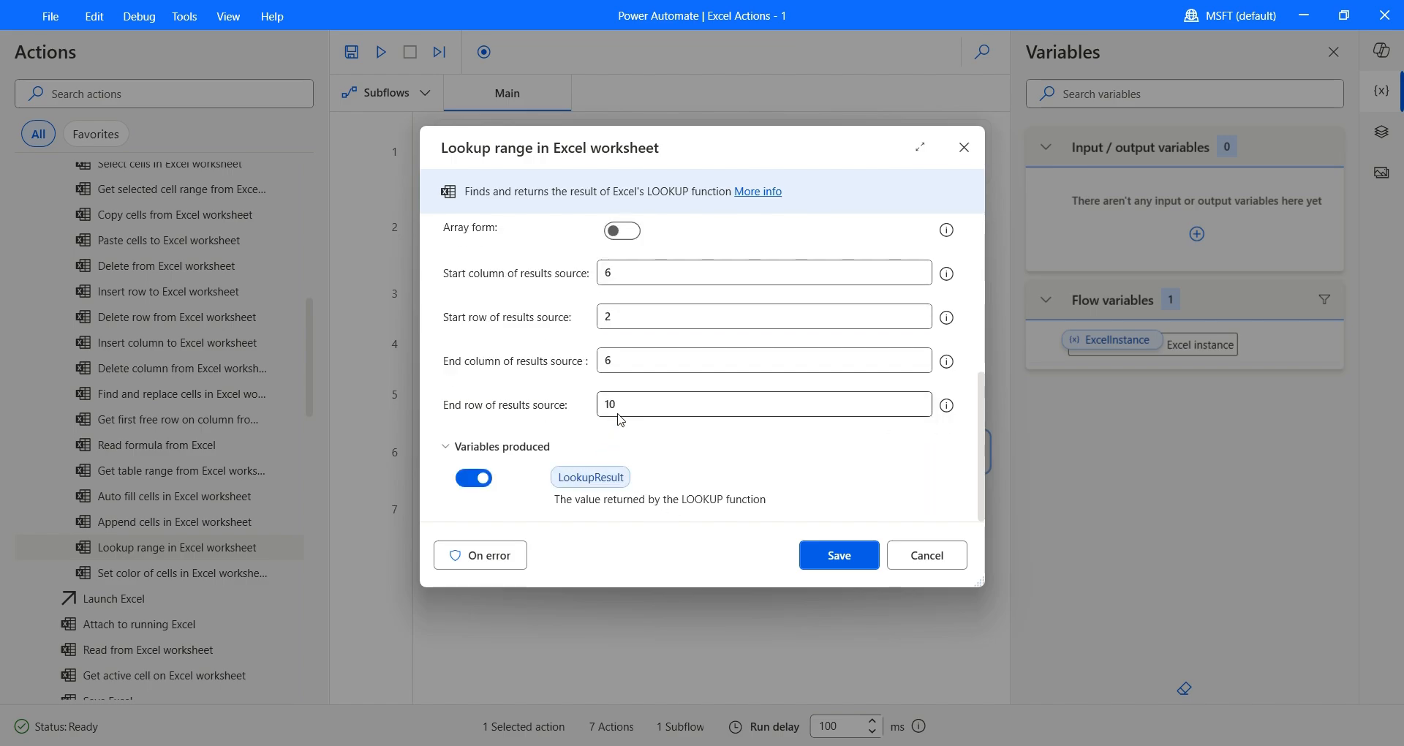
scroll(625, 404, "up", 3)
scroll(673, 393, "down", 3)
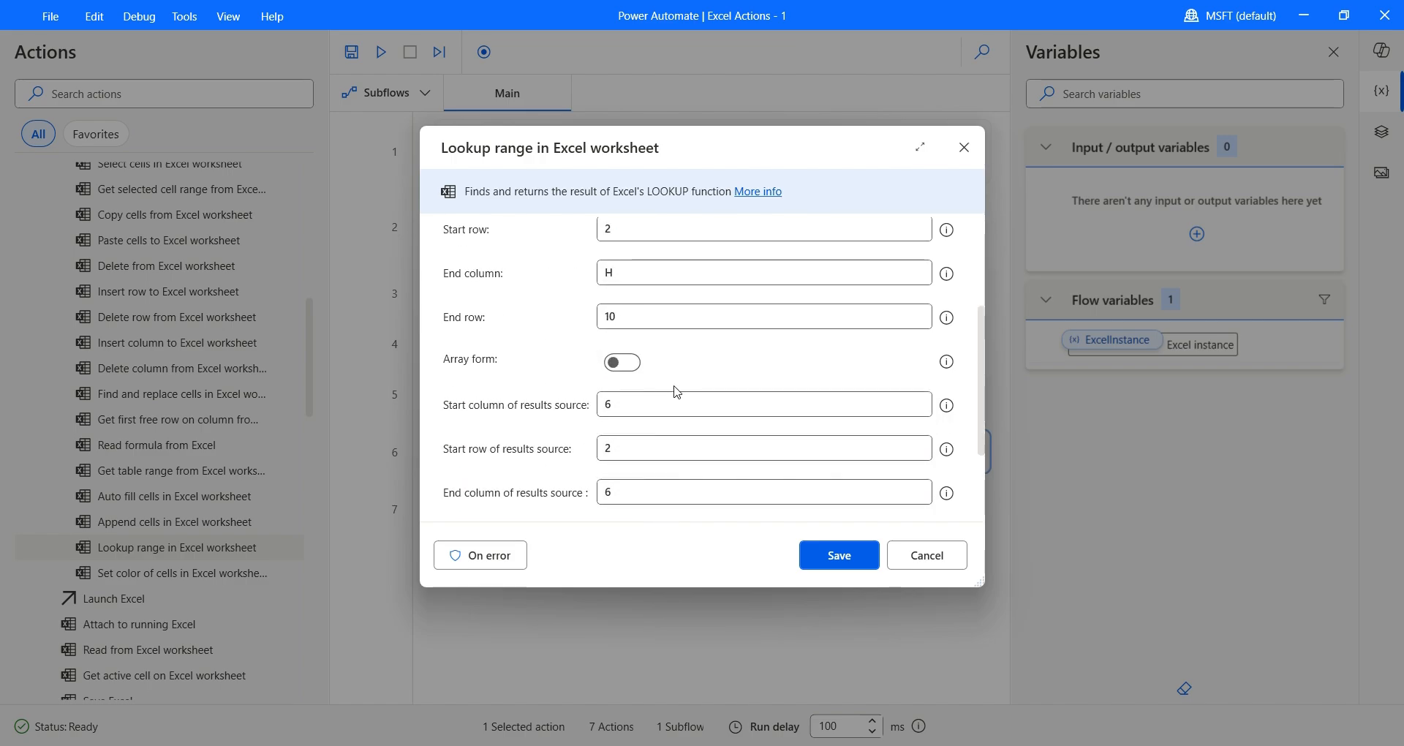
Rename the lookup action's produced variable to State, save the action and run the flow
left_click(611, 478)
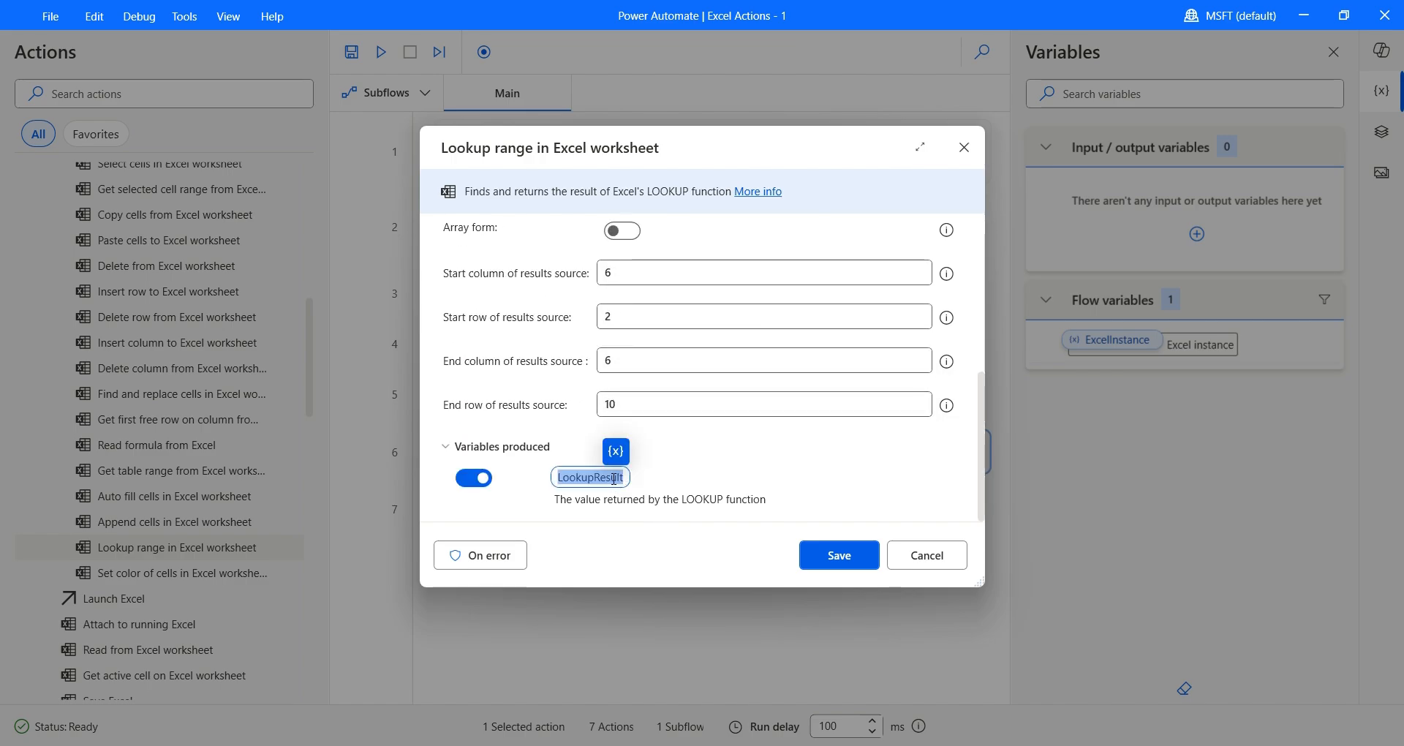
type("sTAT")
key("BackSpace")
key("BackSpace")
key("BackSpace")
key("BackSpace")
type("State")
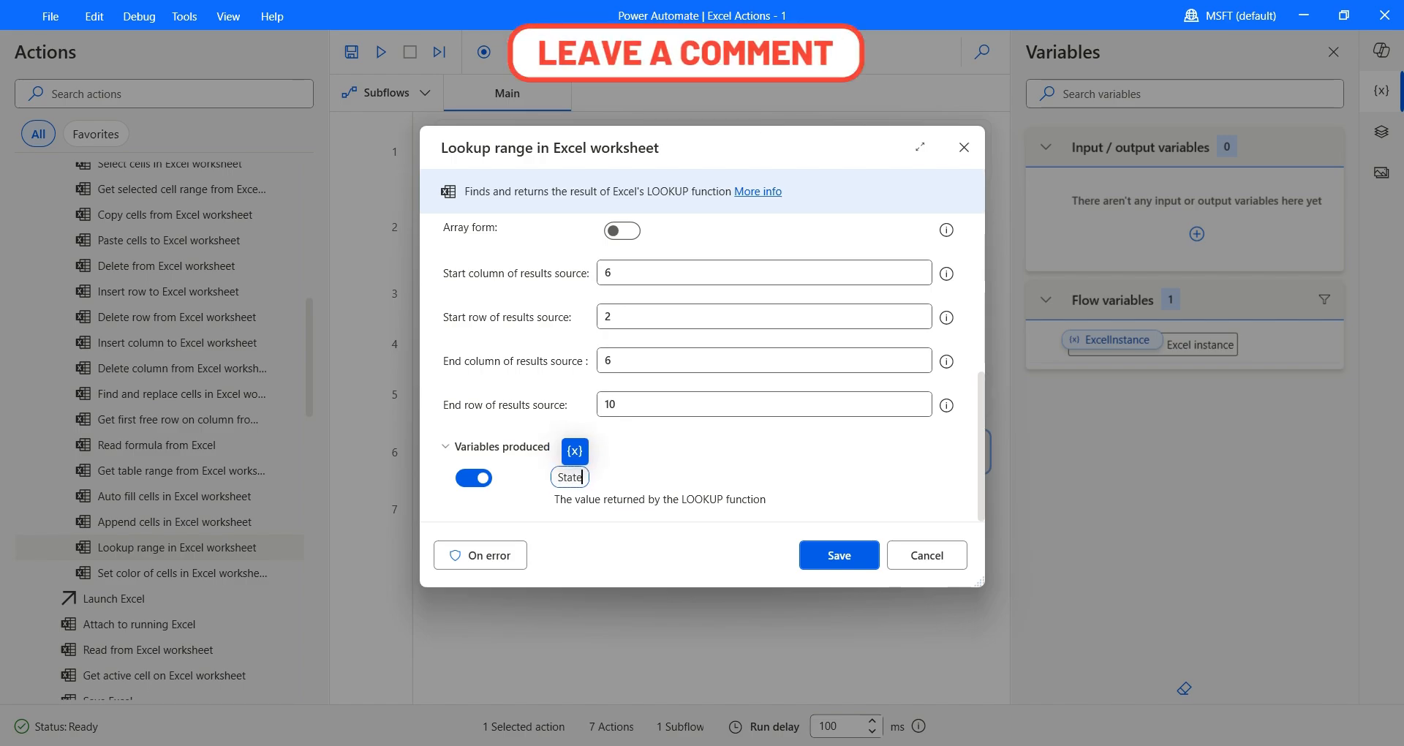
left_click(683, 560)
left_click(837, 557)
left_click(381, 52)
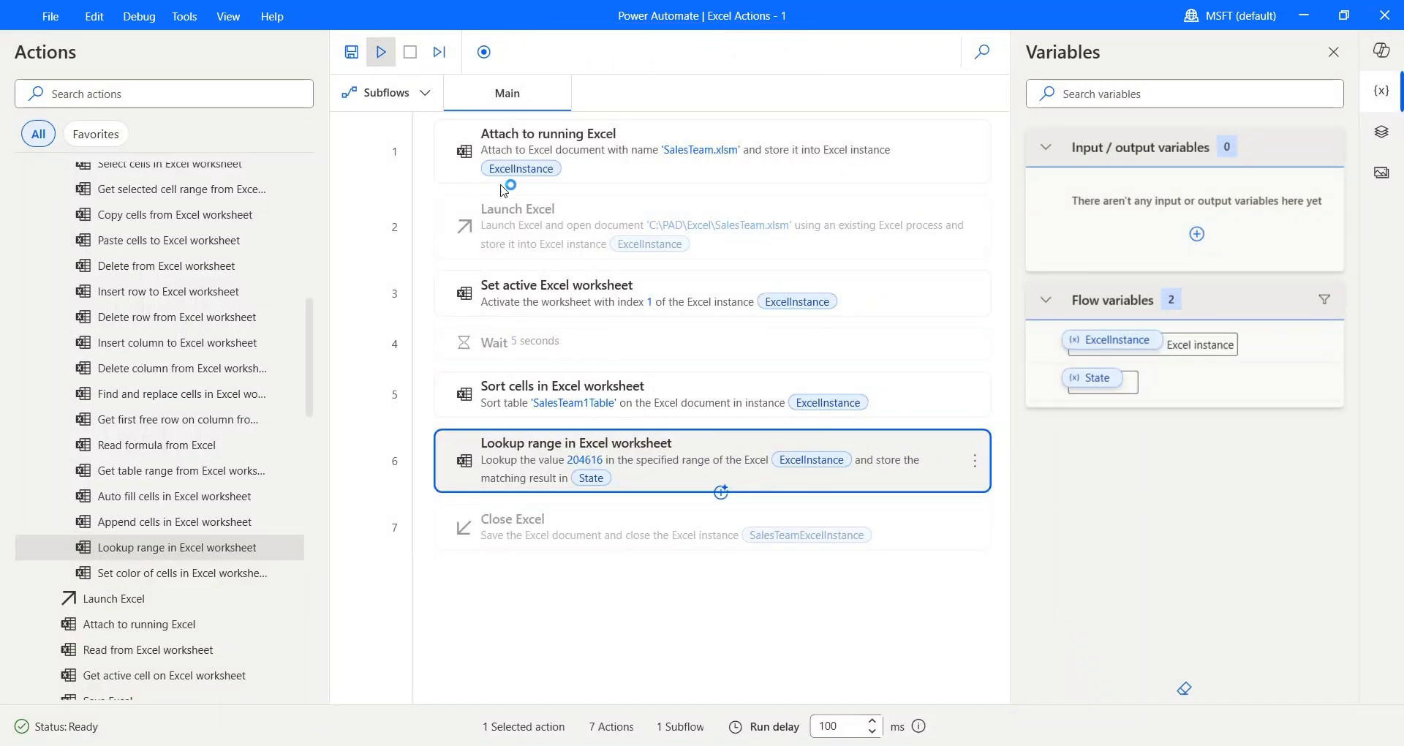
Switch to the SalesTeam workbook in Excel and change the lookup value of the VLOOKUP formula in J2 to B6
mouse_move(945, 742)
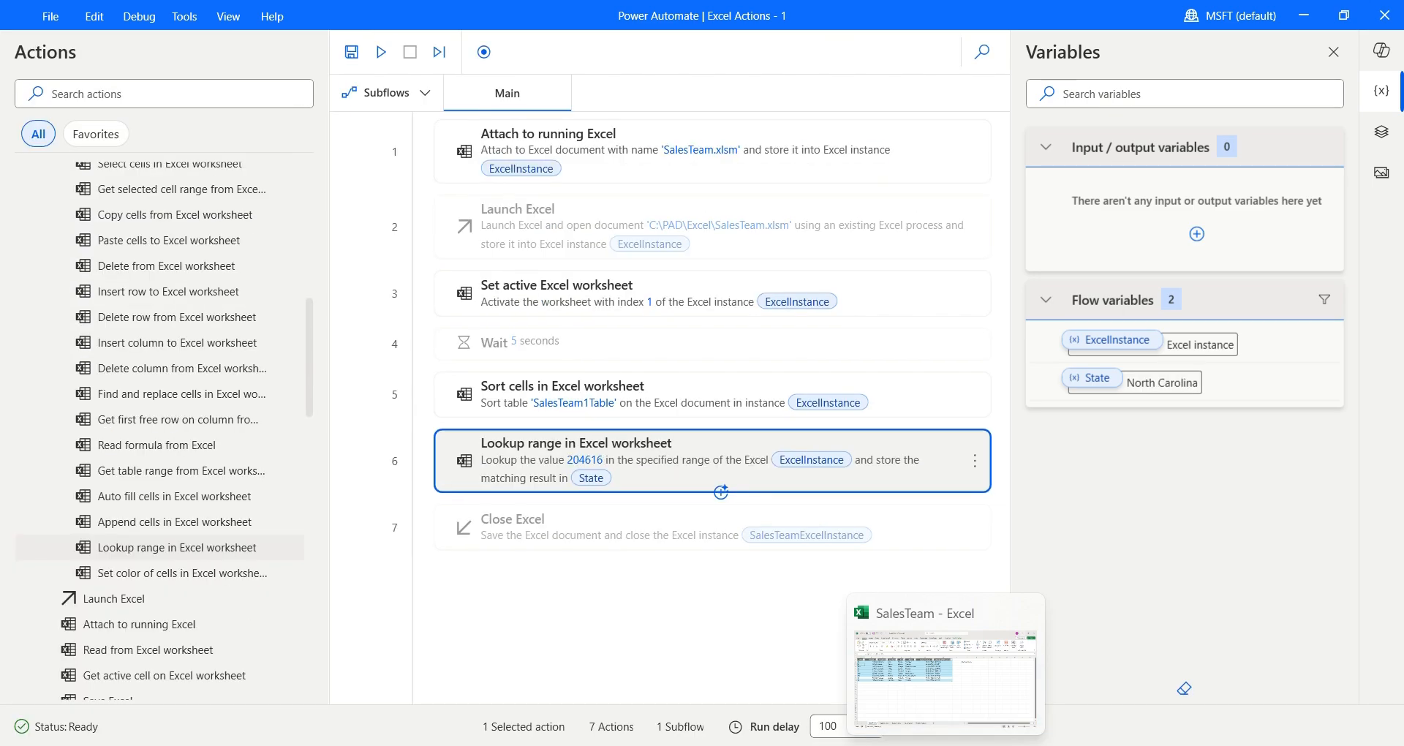
left_click(953, 724)
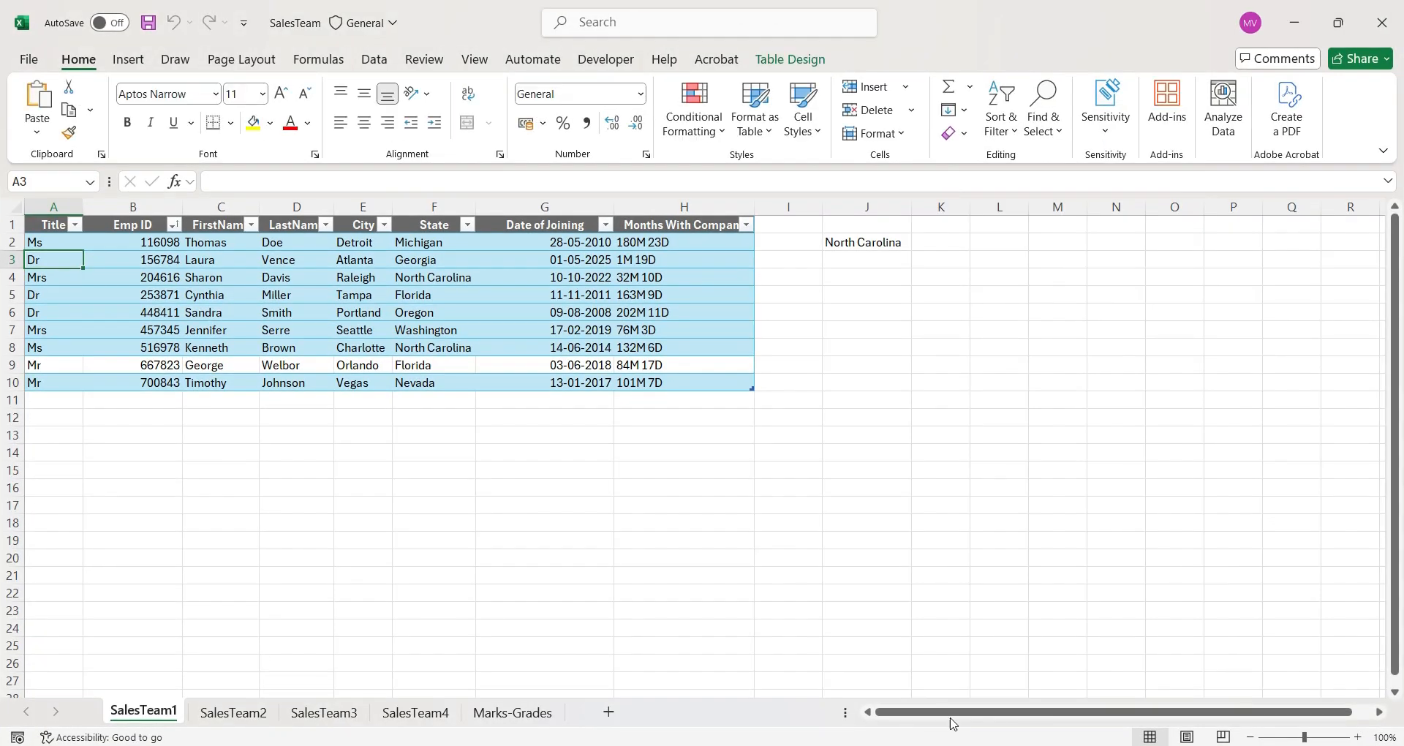
left_click(171, 312)
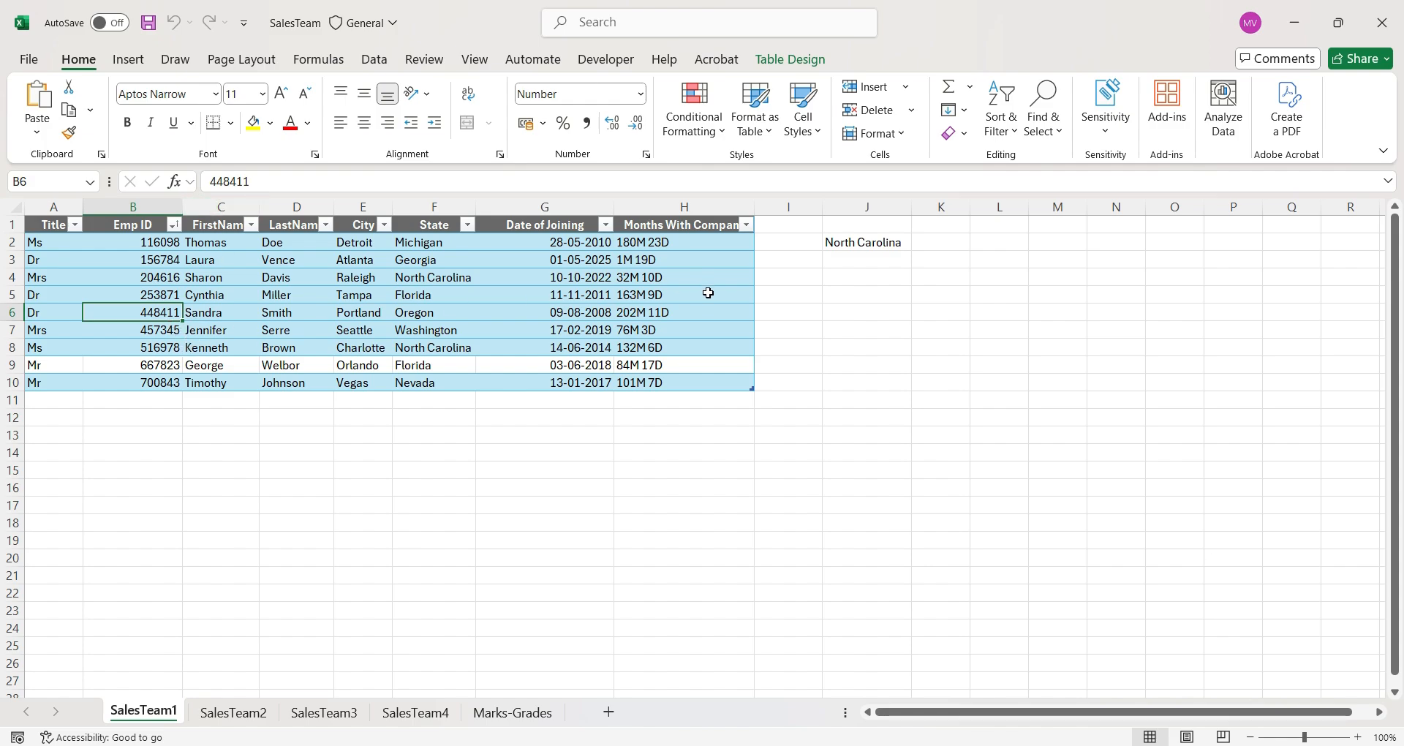
left_click(846, 243)
left_click(288, 183)
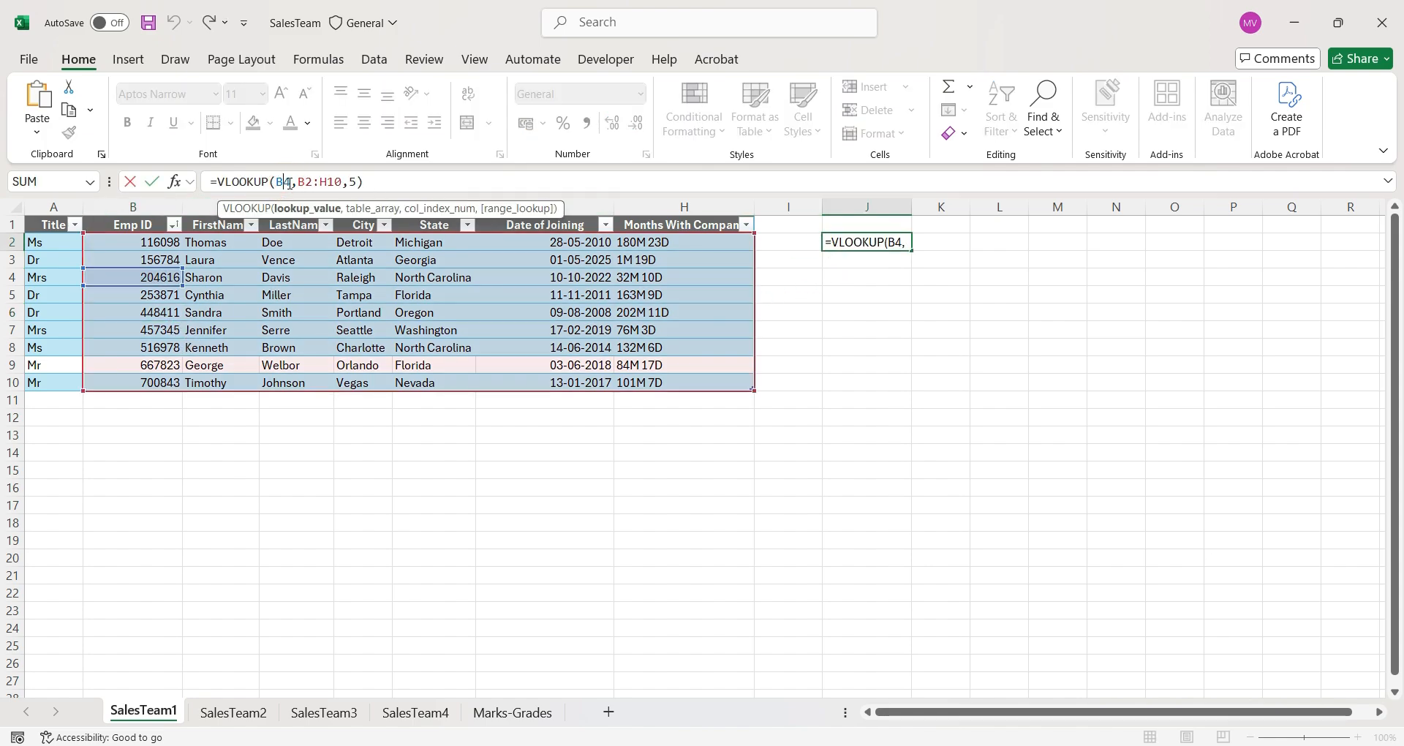
key("BackSpace")
type("6")
key("Return")
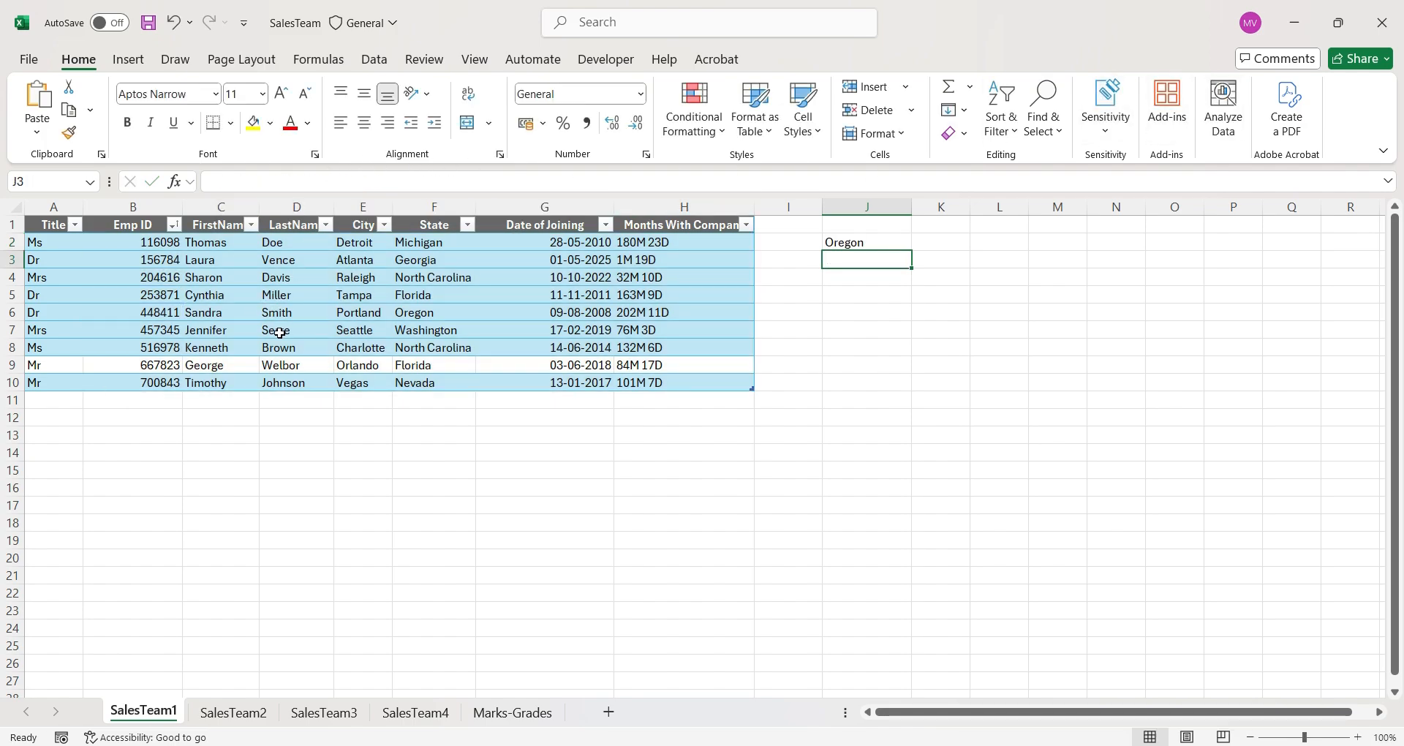
Copy the Emp ID from cell B6 and save it as the new Lookup value of the Power Automate lookup action
left_click(168, 319)
double_click(229, 181)
key("ctrl+c")
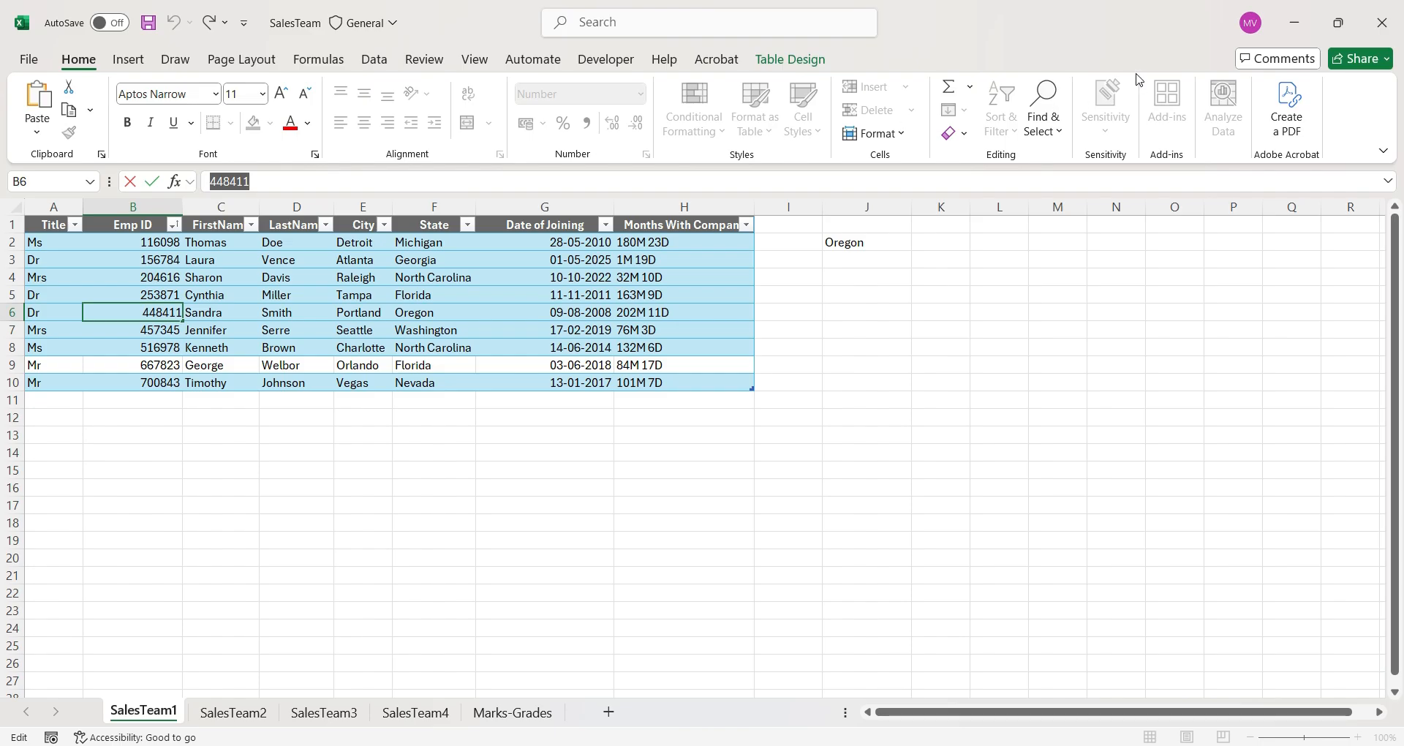
left_click(1291, 29)
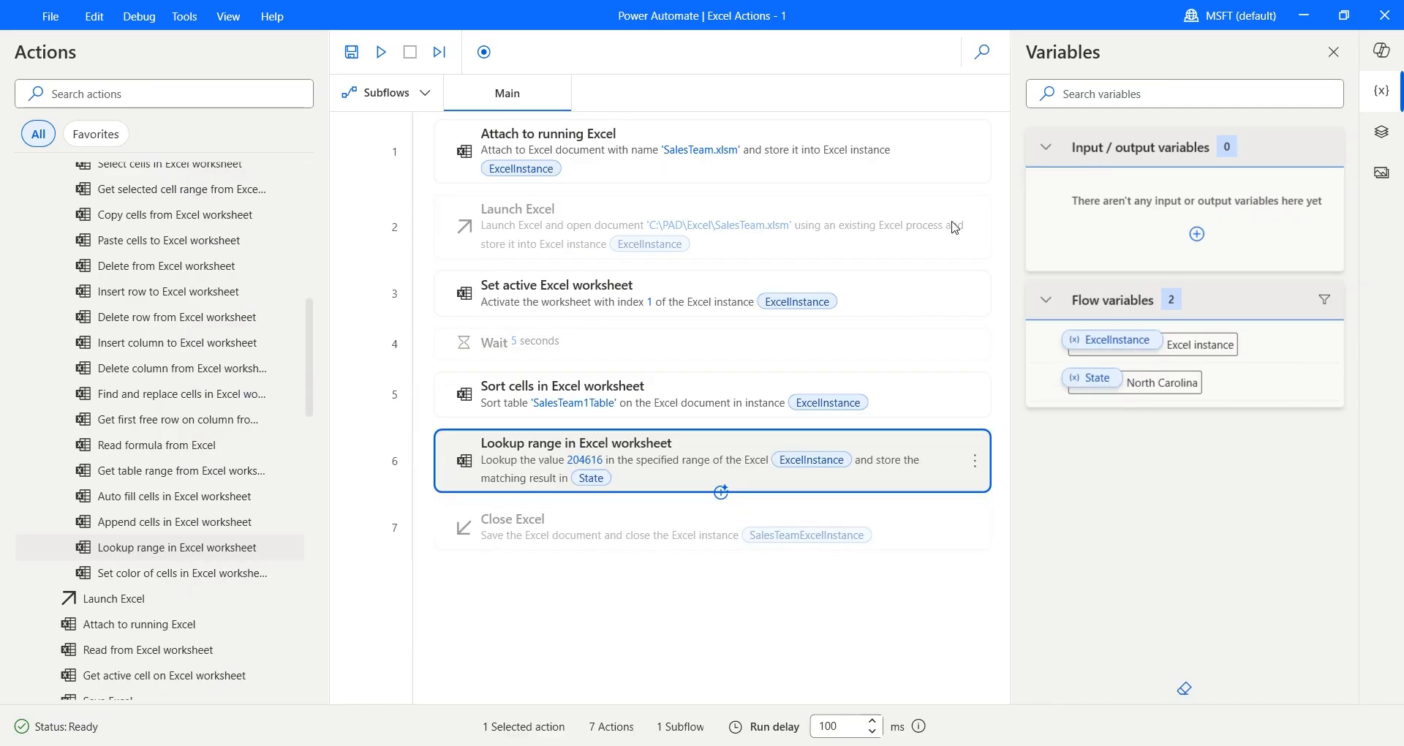
left_click(975, 462)
left_click(992, 381)
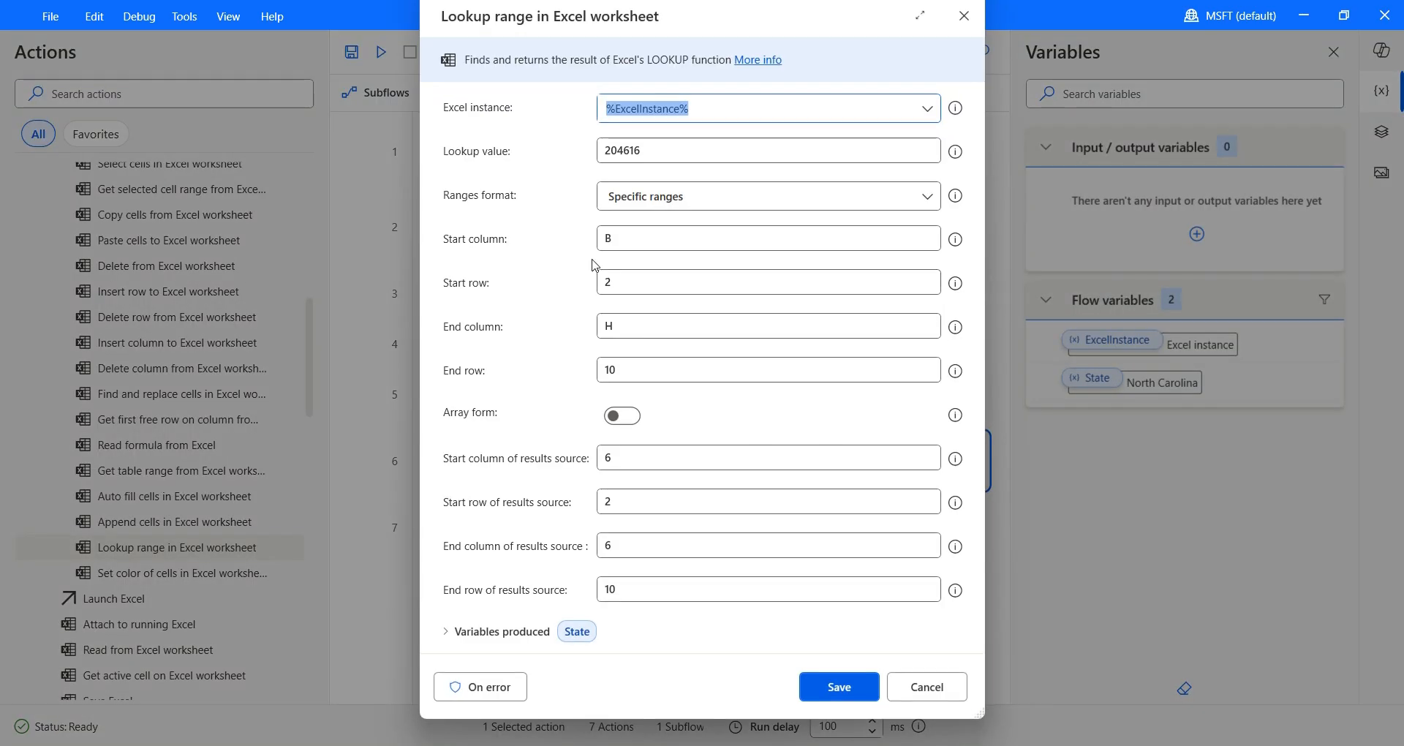
double_click(658, 150)
key("ctrl+v")
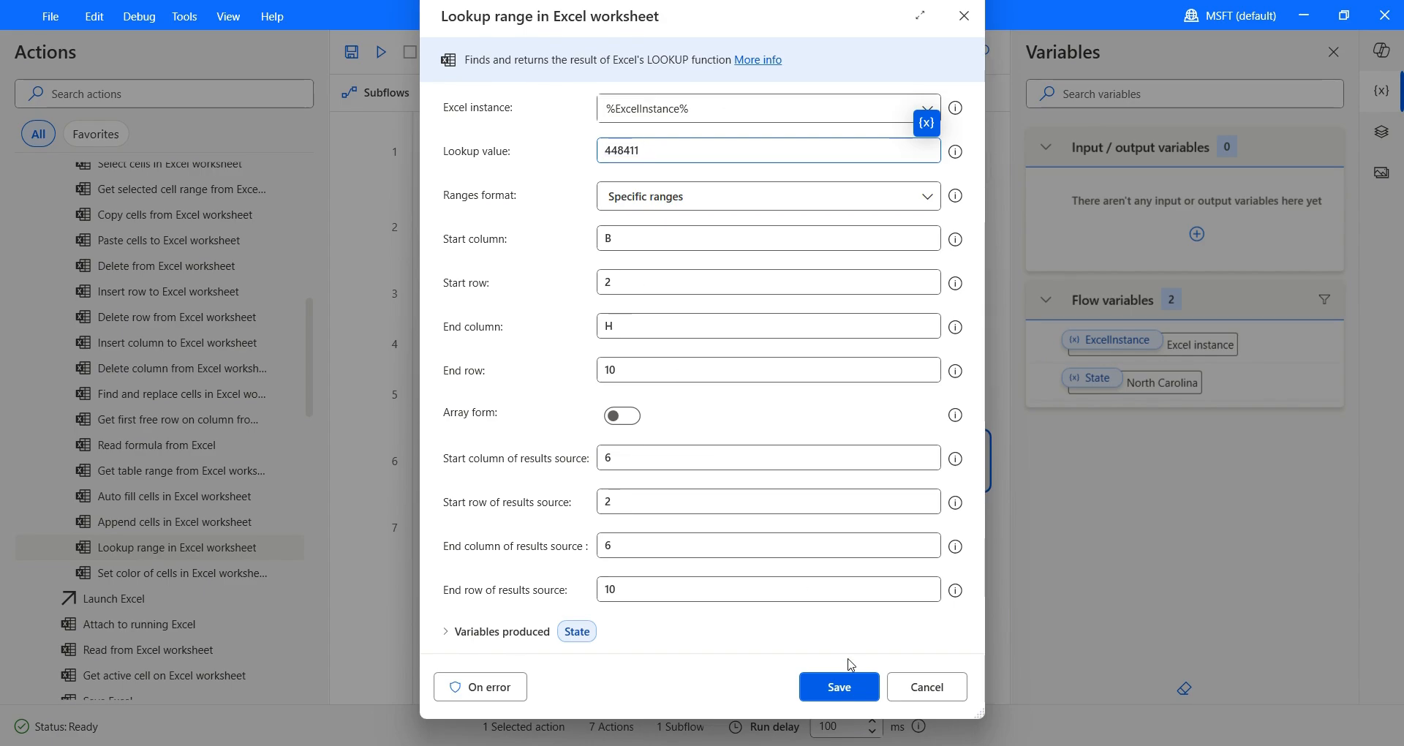
left_click(851, 686)
Run the flow, and compare its State variable with the VLOOKUP result in cell J2 of the Excel workbook
left_click(382, 52)
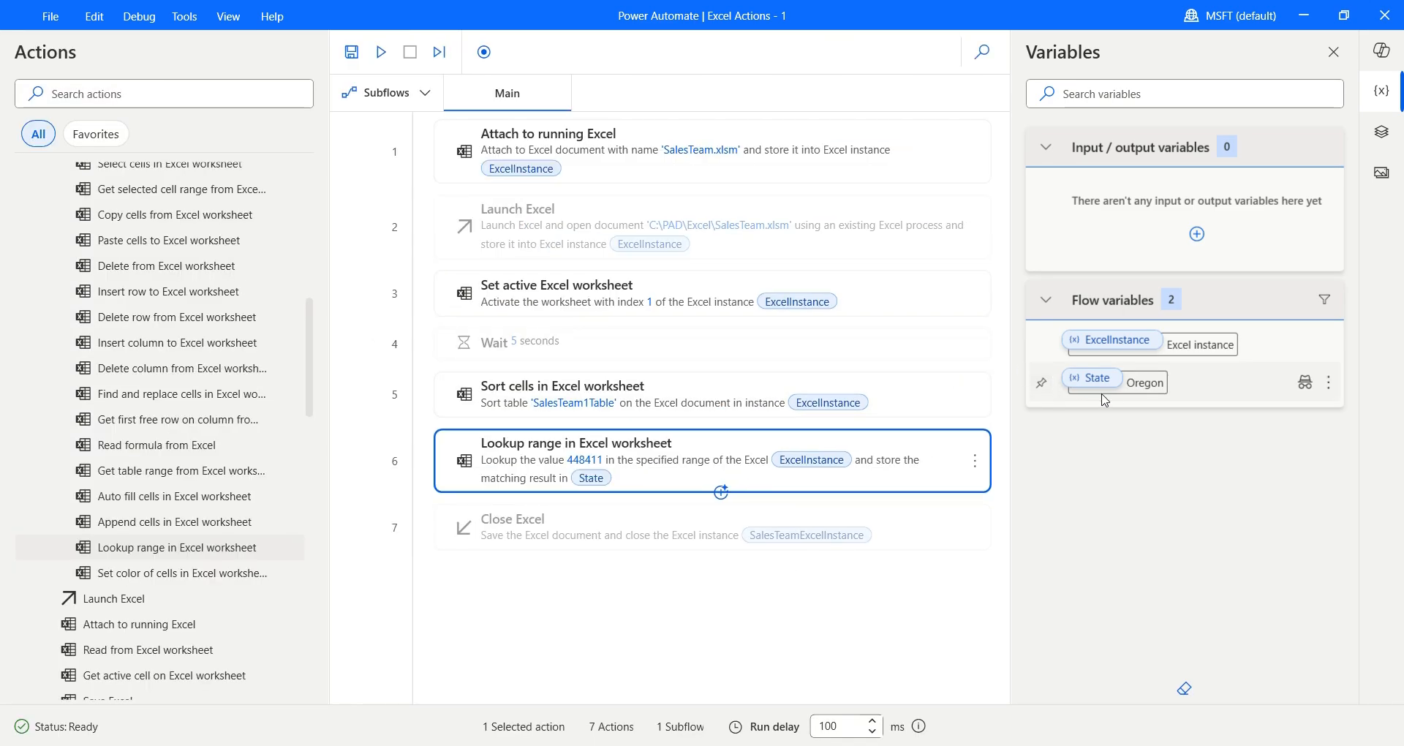
left_click(830, 745)
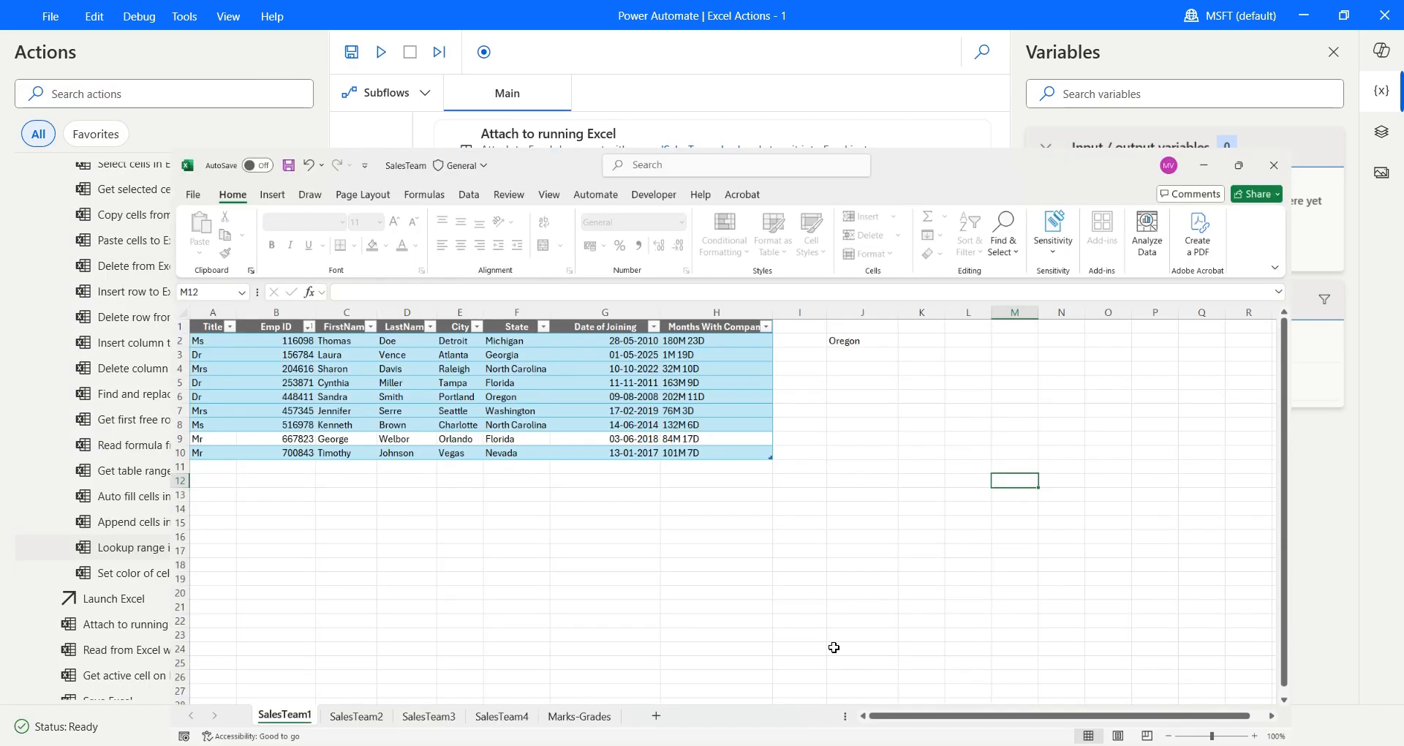
left_click(1294, 22)
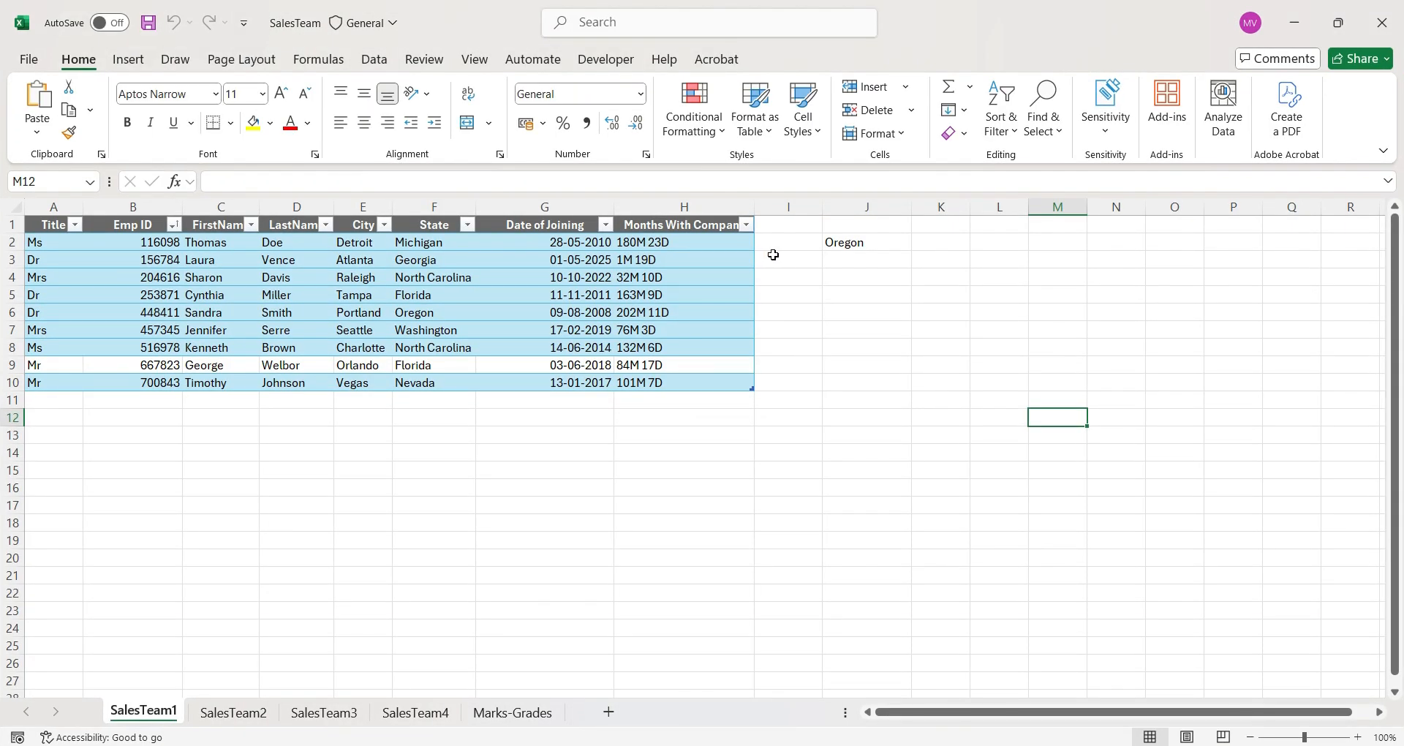
left_click(842, 245)
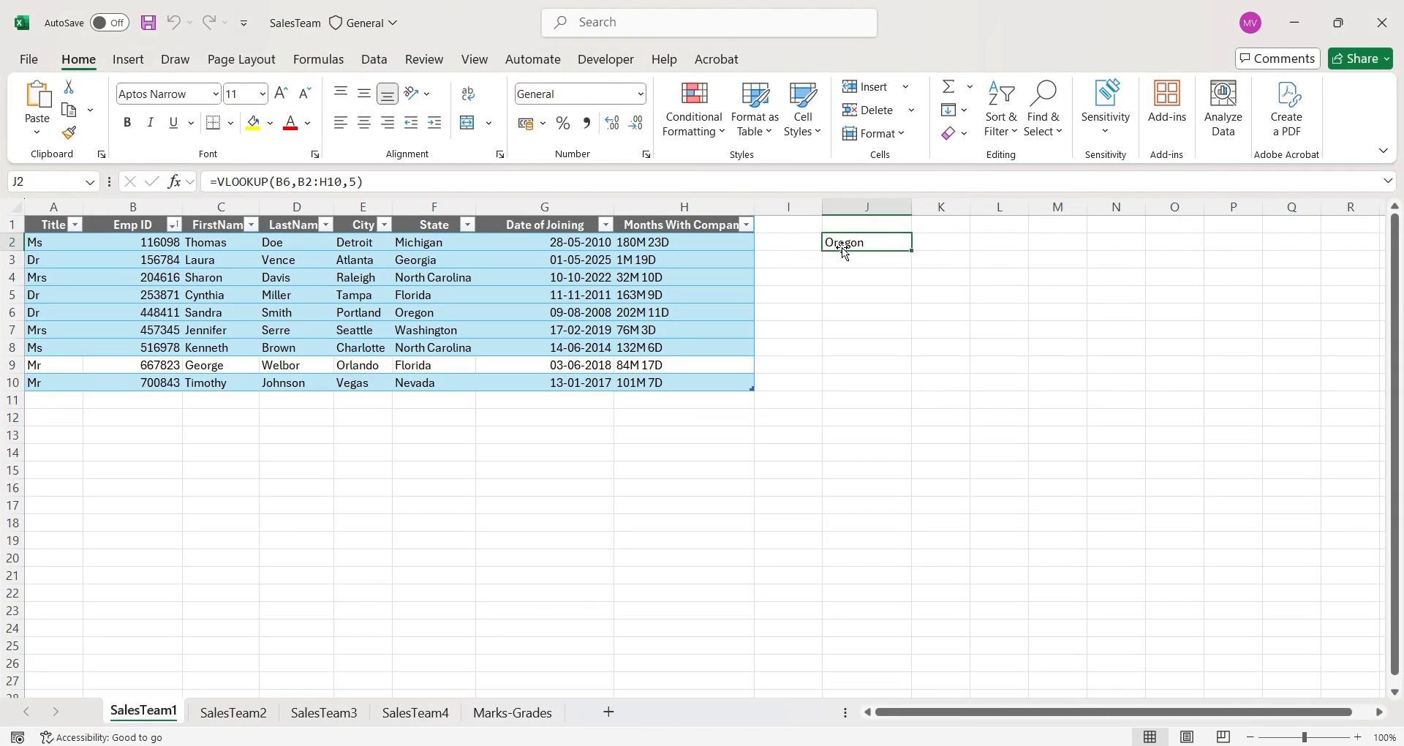